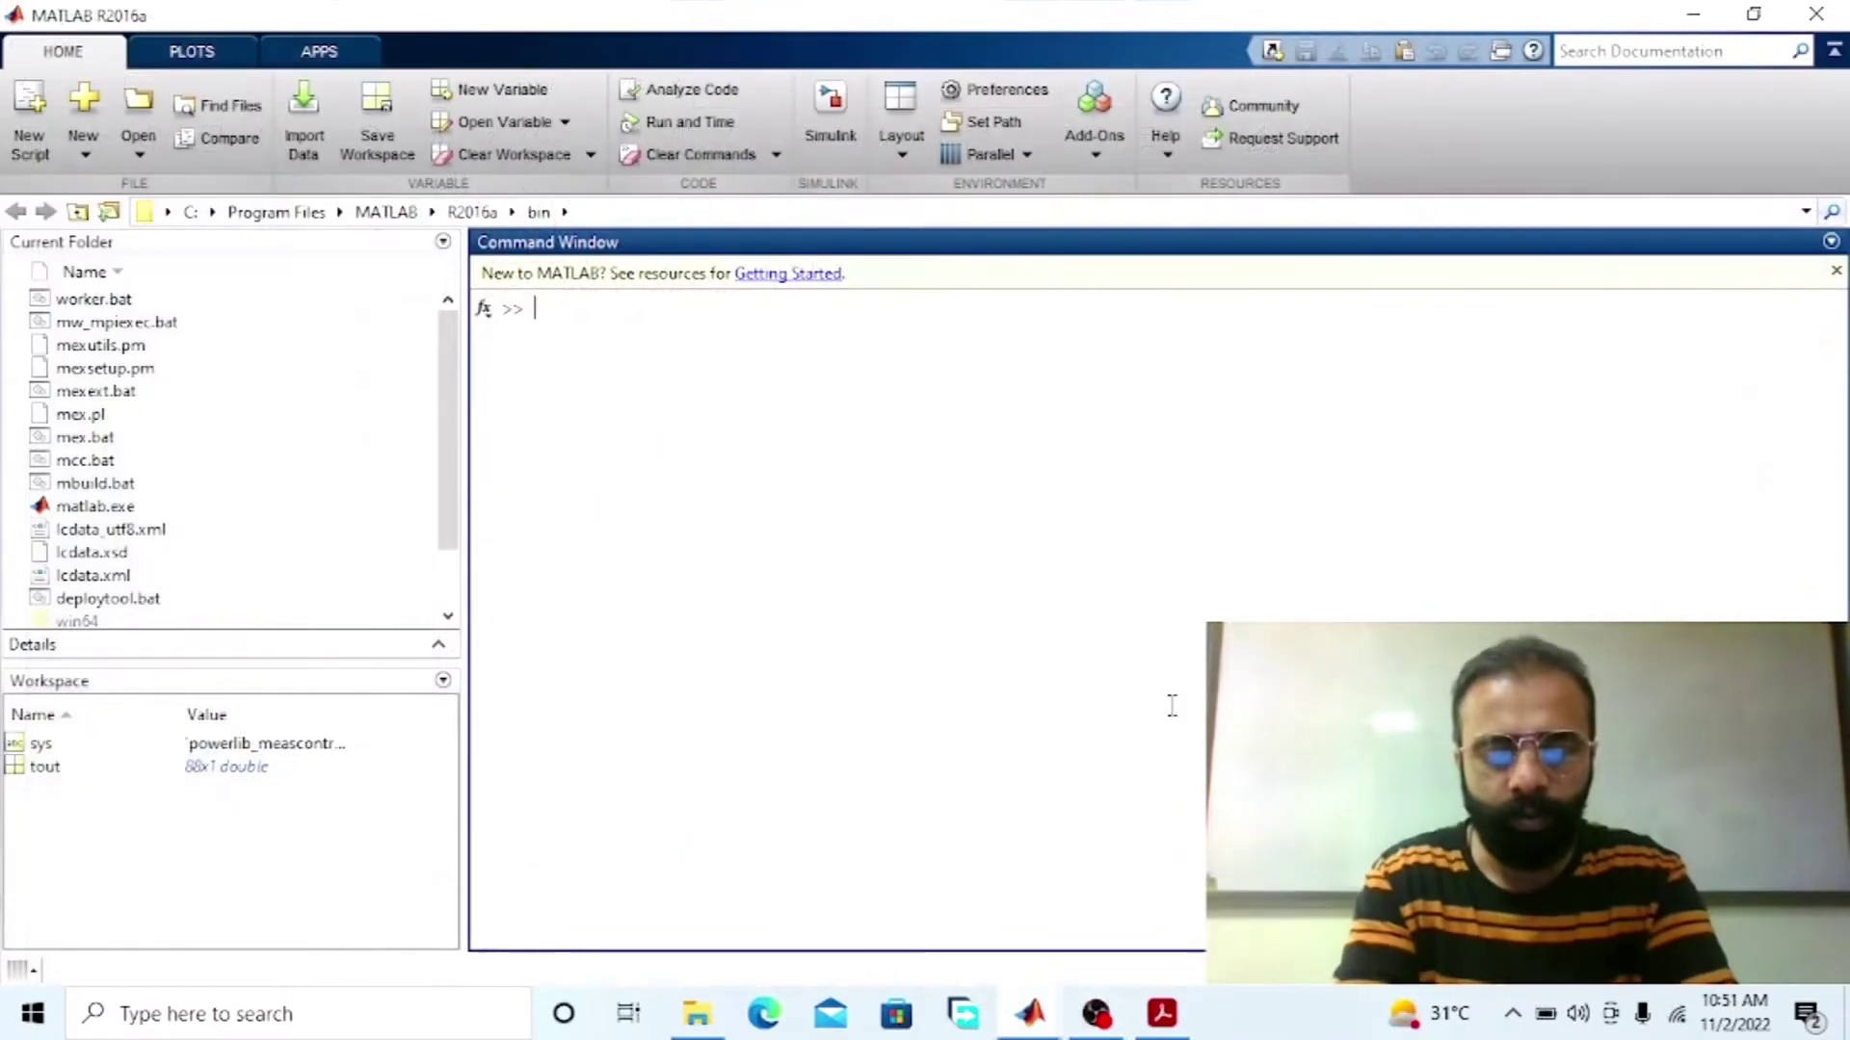
Step: Open the powerlib block library and a new blank Simulink model
{"action": "type", "text": "powerlib"}
{"action": "key", "text": "Return"}
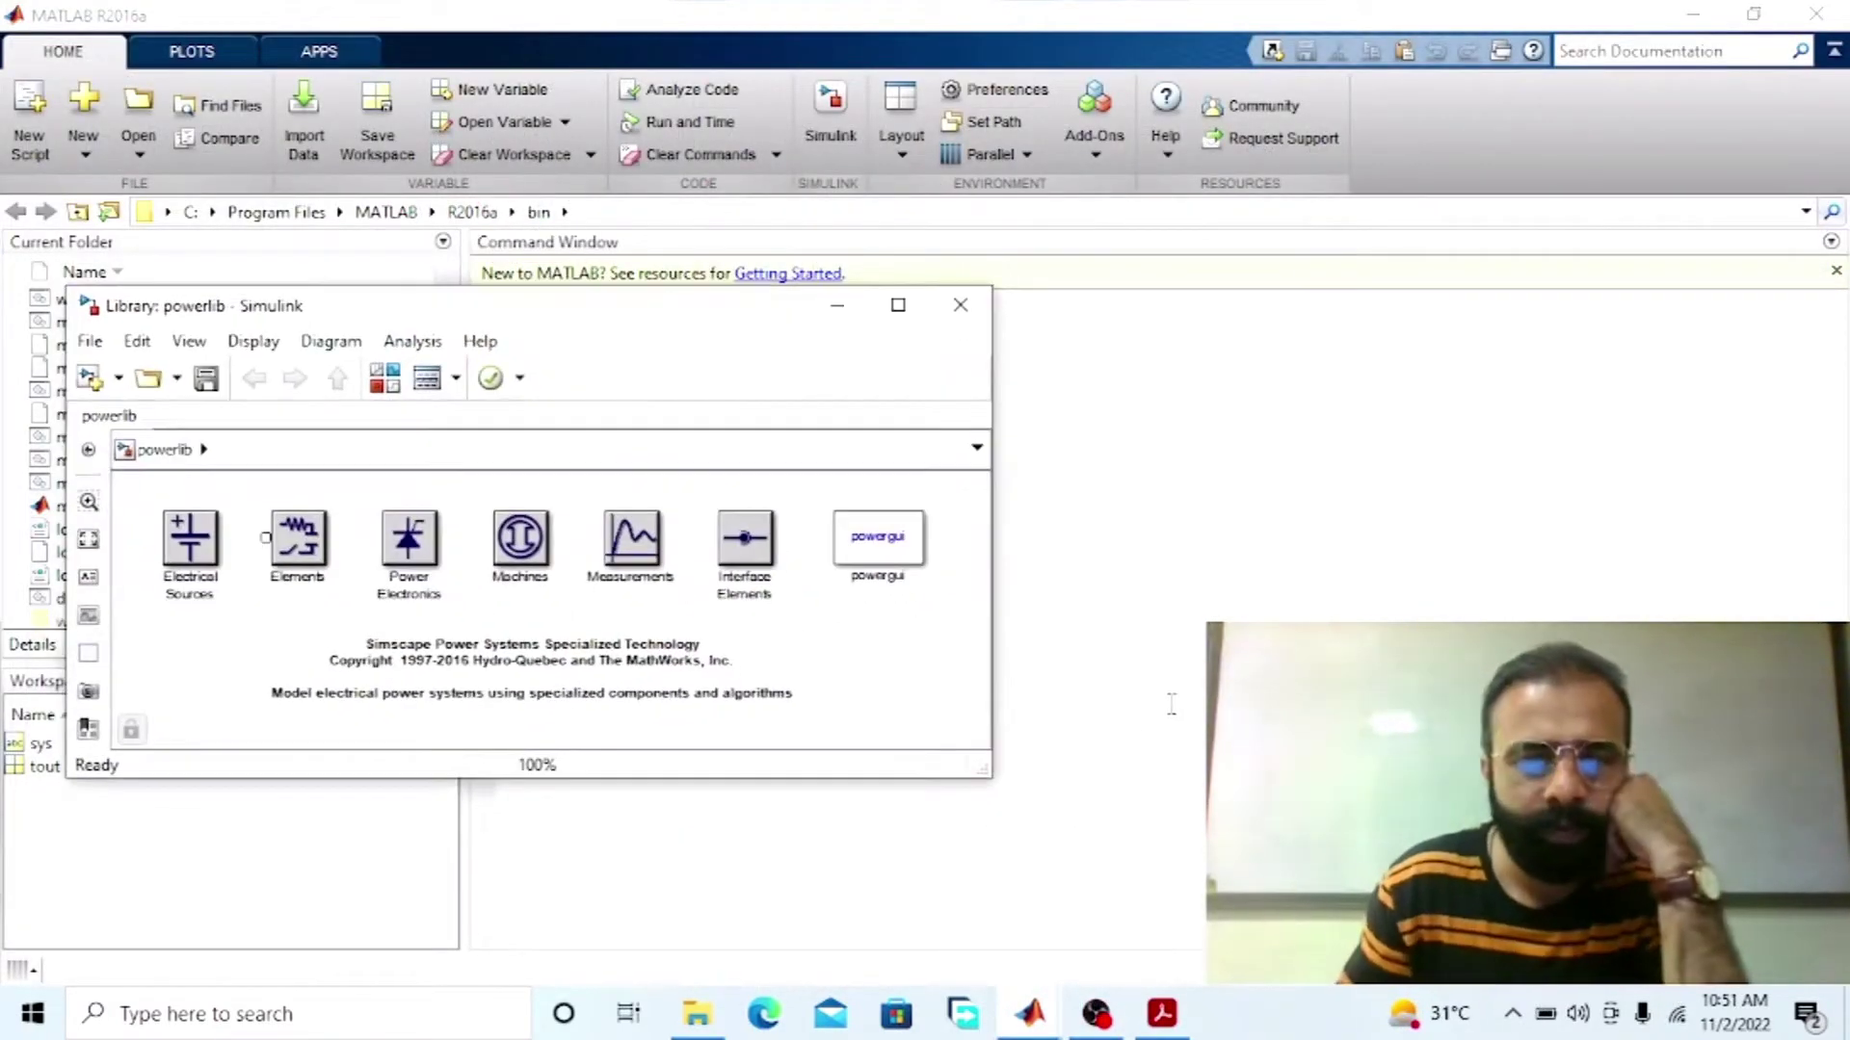
{"action": "left_click", "coordinate": [1030, 1014]}
{"action": "left_click", "coordinate": [1190, 910]}
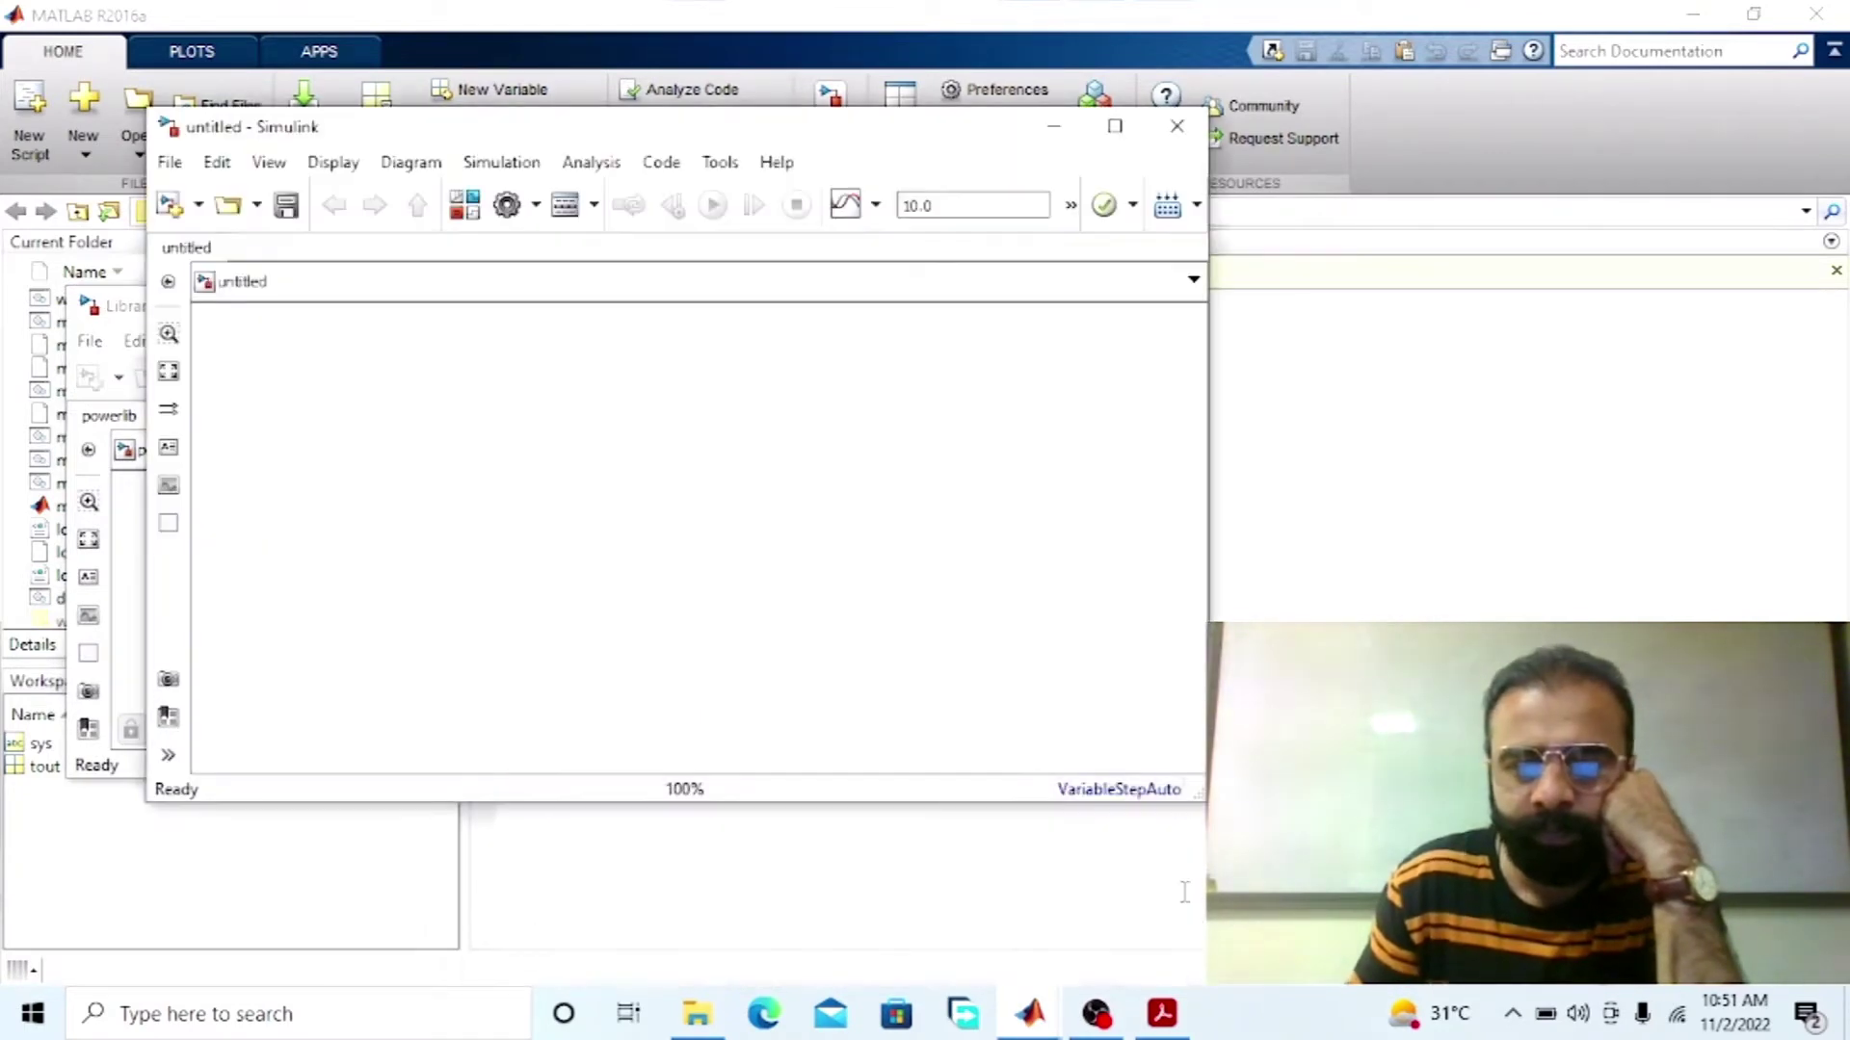
Step: Add a DC Voltage Source block from the Electrical Sources library to the blank model
{"action": "double_click", "coordinate": [193, 539]}
{"action": "left_click_drag", "start_coordinate": [159, 520], "coordinate": [1156, 395]}
{"action": "left_click", "coordinate": [520, 347]}
{"action": "left_click", "coordinate": [338, 378]}
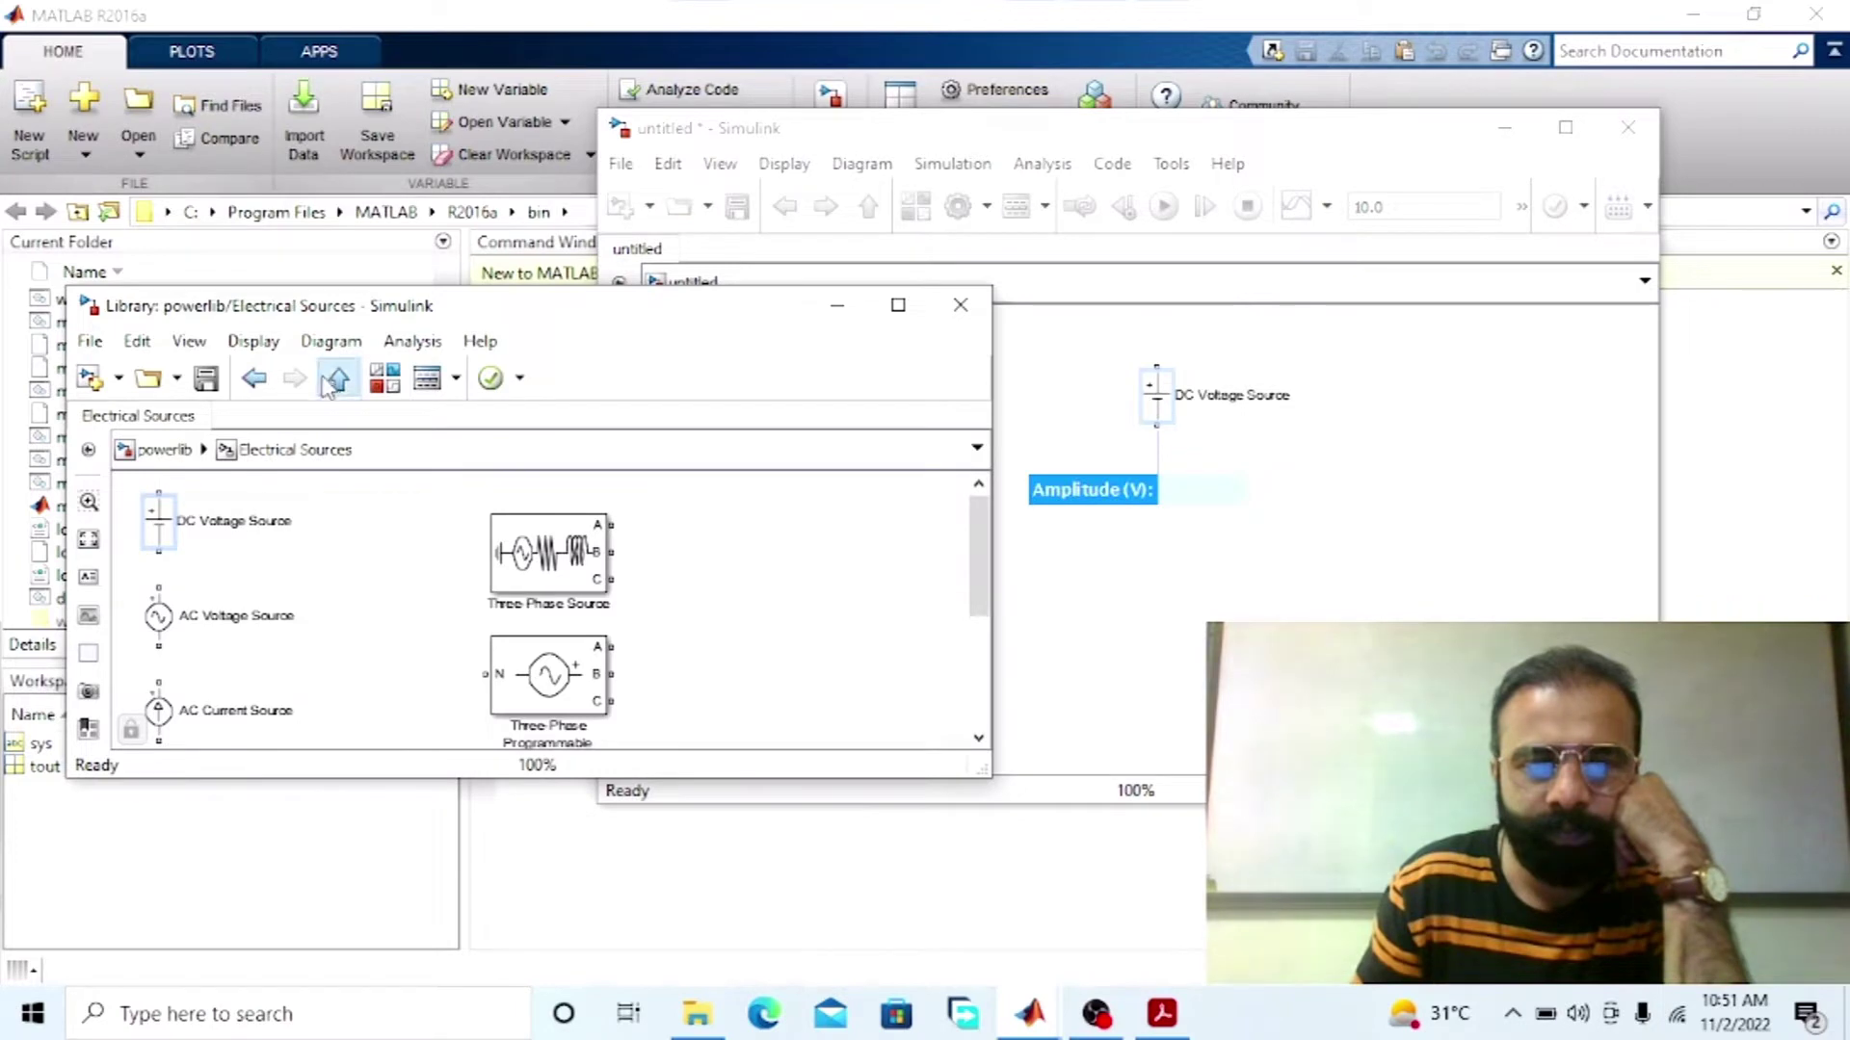
Step: Add a Series RLC Branch block from the Elements library to the model, beside the DC Voltage Source
{"action": "double_click", "coordinate": [293, 539]}
{"action": "left_click_drag", "start_coordinate": [228, 551], "coordinate": [1443, 391]}
{"action": "left_click", "coordinate": [424, 306]}
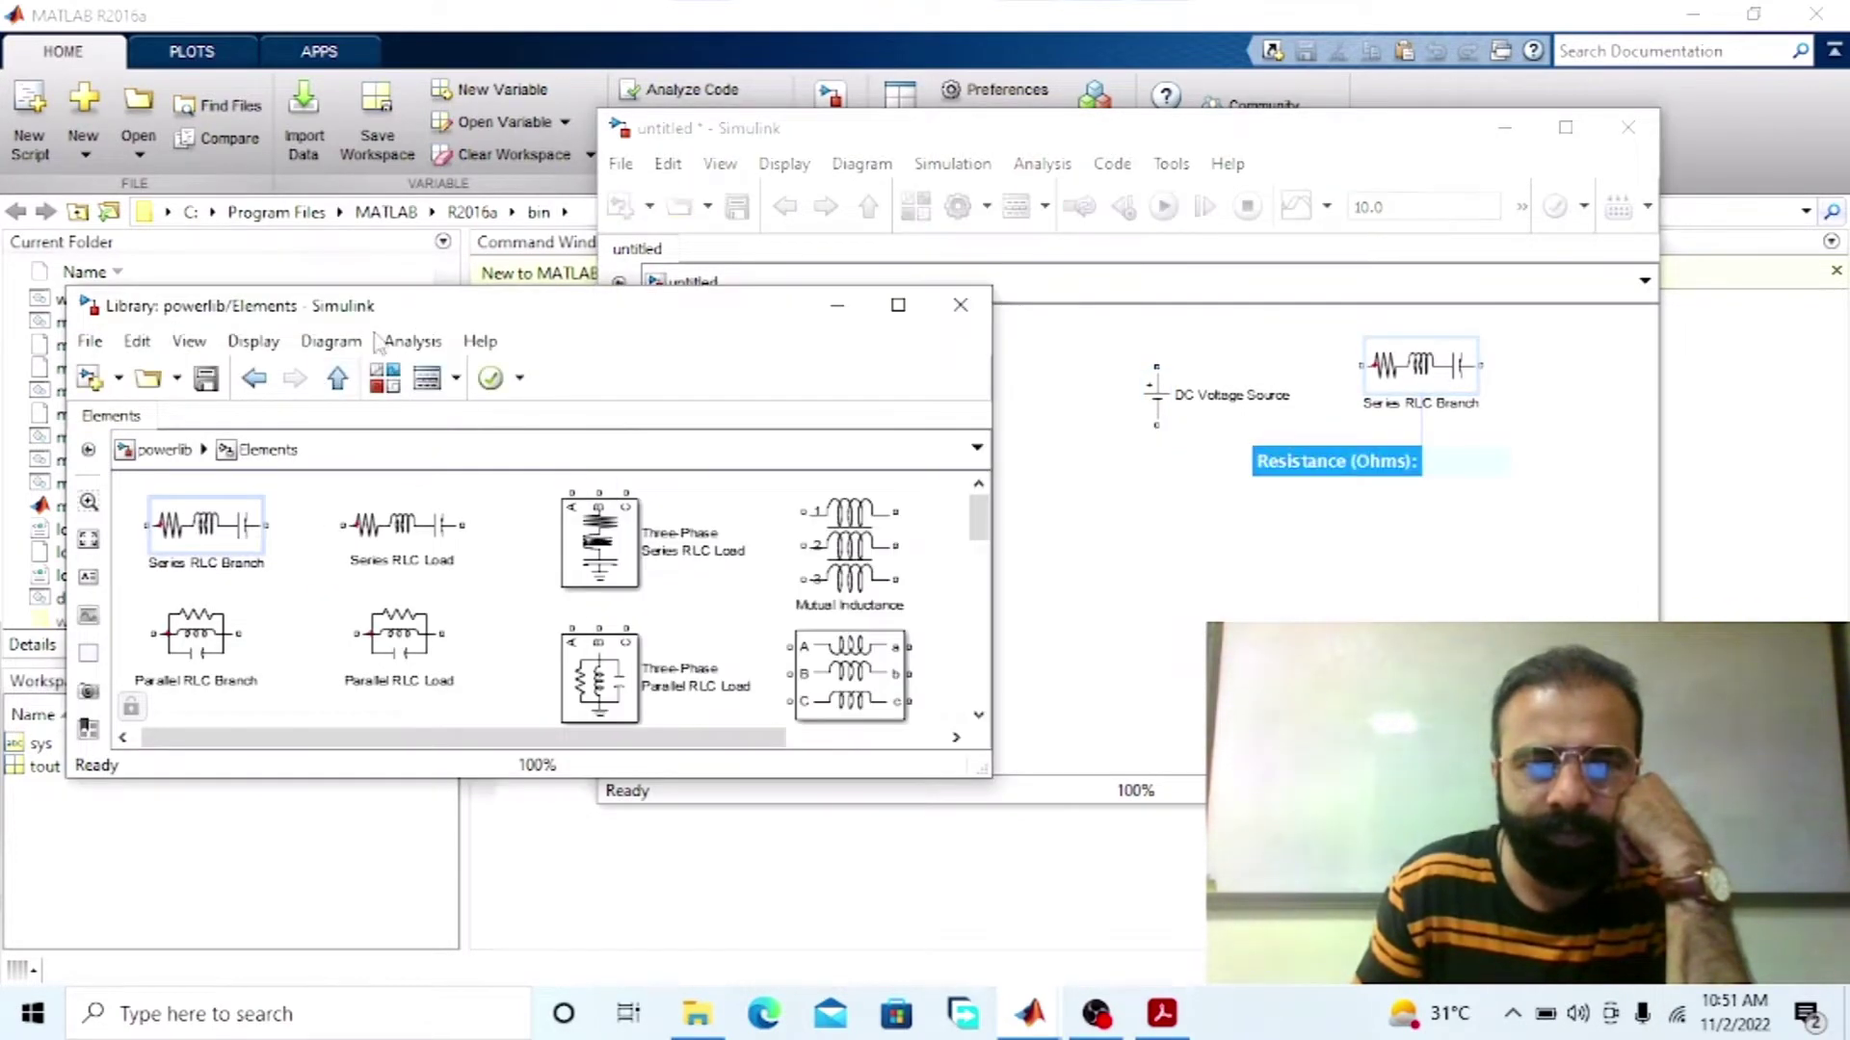
{"action": "left_click", "coordinate": [337, 378]}
Step: Add a DC Machine block from the Machines library to the model, below the Series RLC Branch
{"action": "double_click", "coordinate": [819, 614]}
{"action": "left_click_drag", "start_coordinate": [836, 573], "coordinate": [1279, 592]}
{"action": "left_click", "coordinate": [549, 316]}
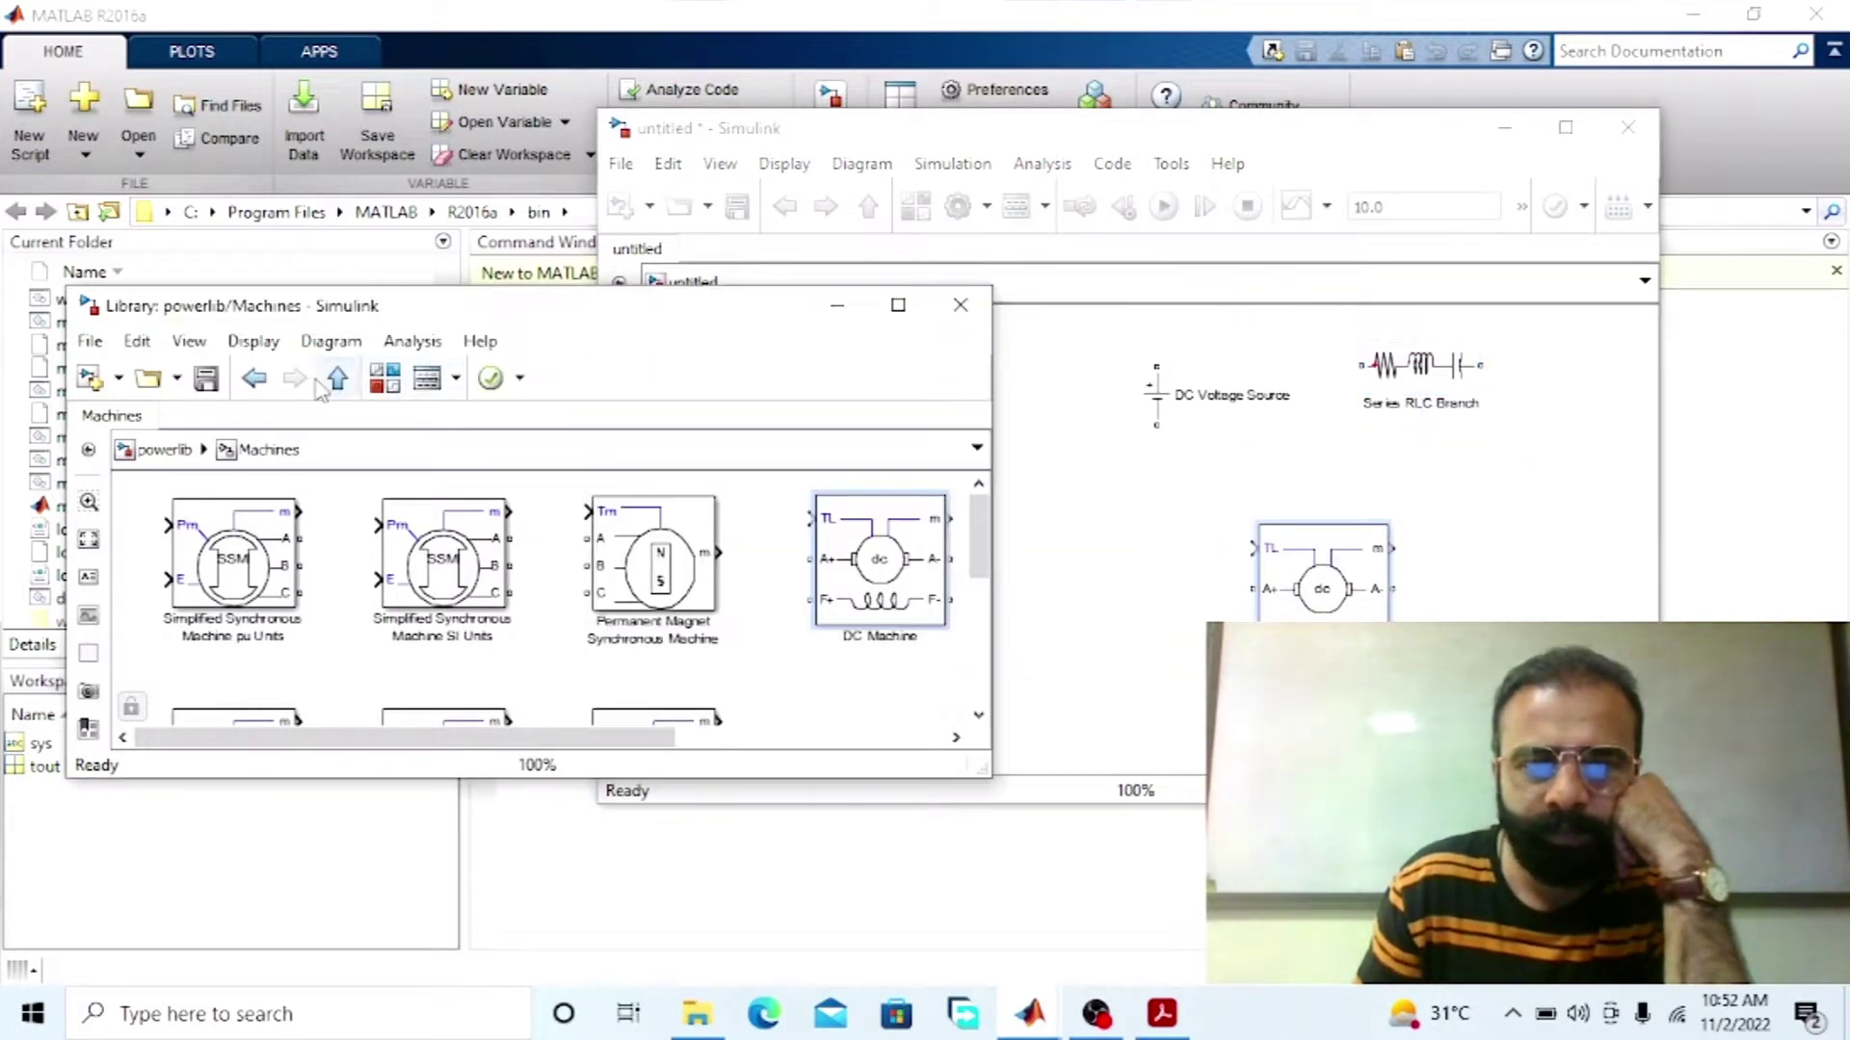
{"action": "left_click", "coordinate": [337, 377]}
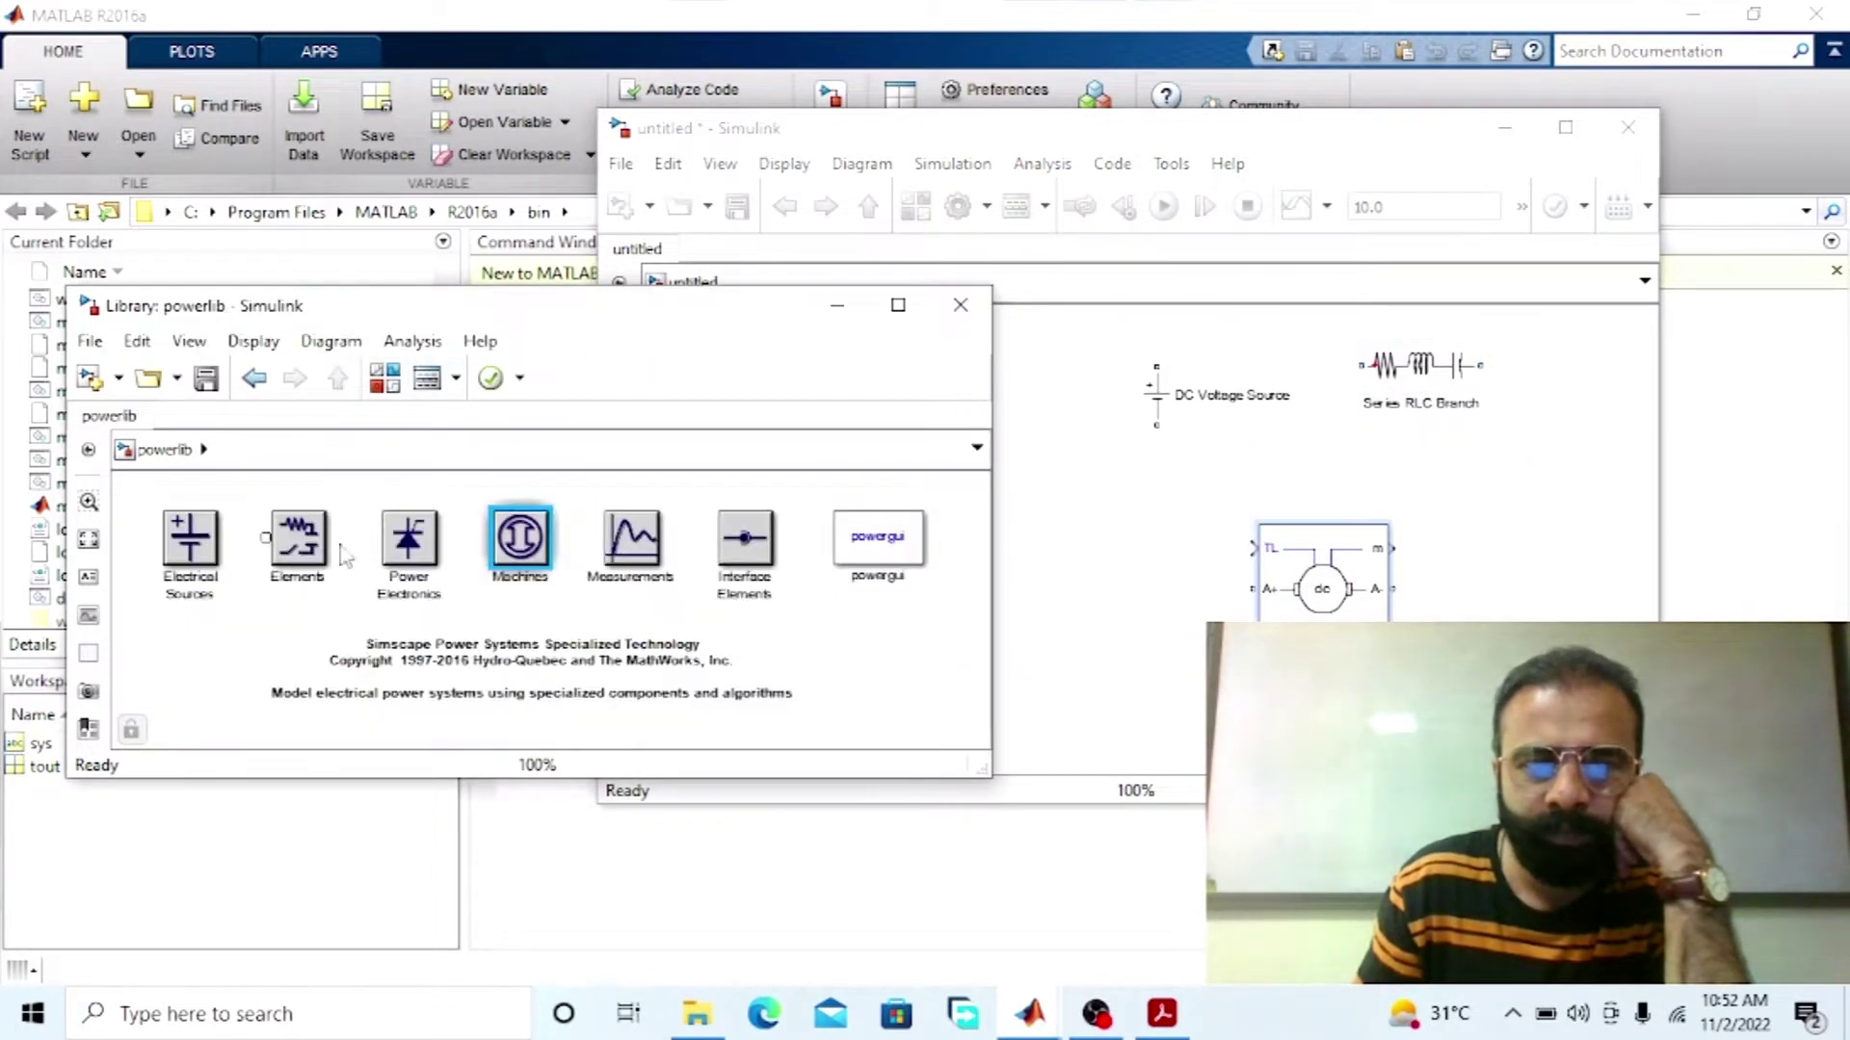
Step: Add a Current Measurement and a Voltage Measurement block from the Measurements library to the model
{"action": "double_click", "coordinate": [636, 551]}
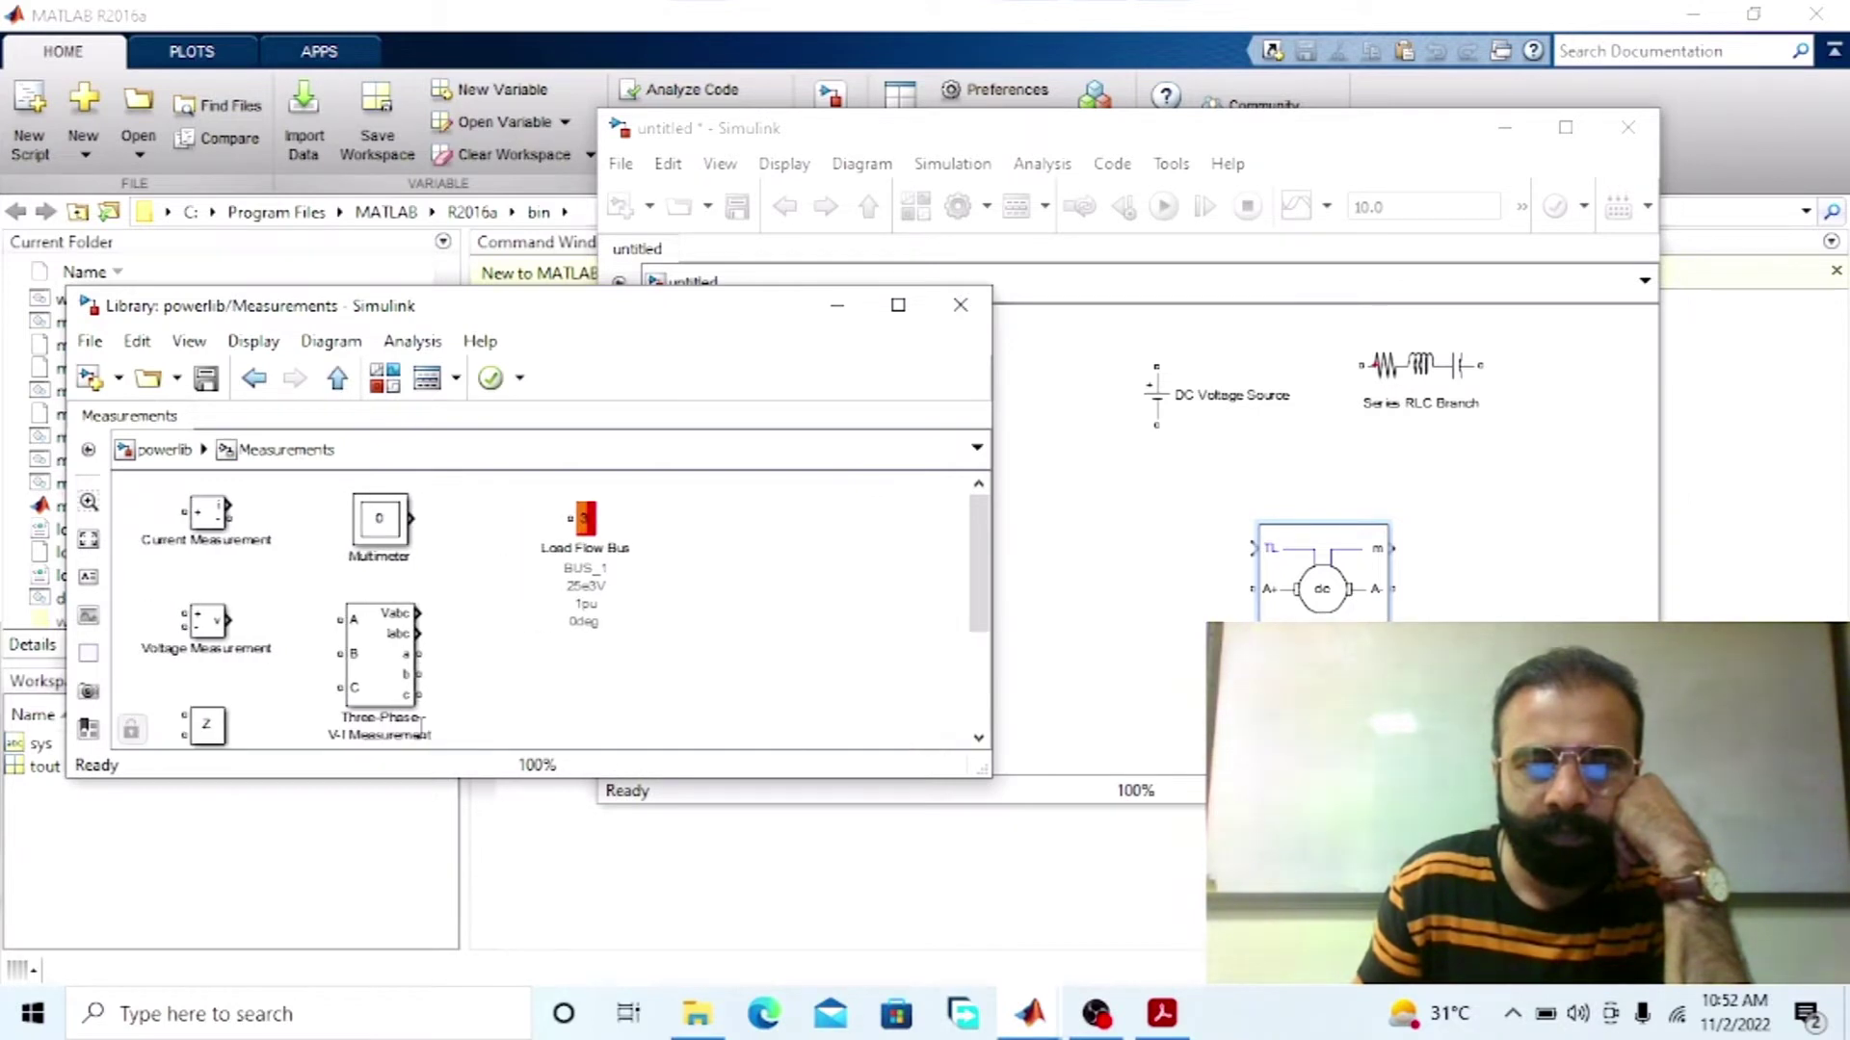
{"action": "left_click_drag", "start_coordinate": [216, 510], "coordinate": [1096, 493]}
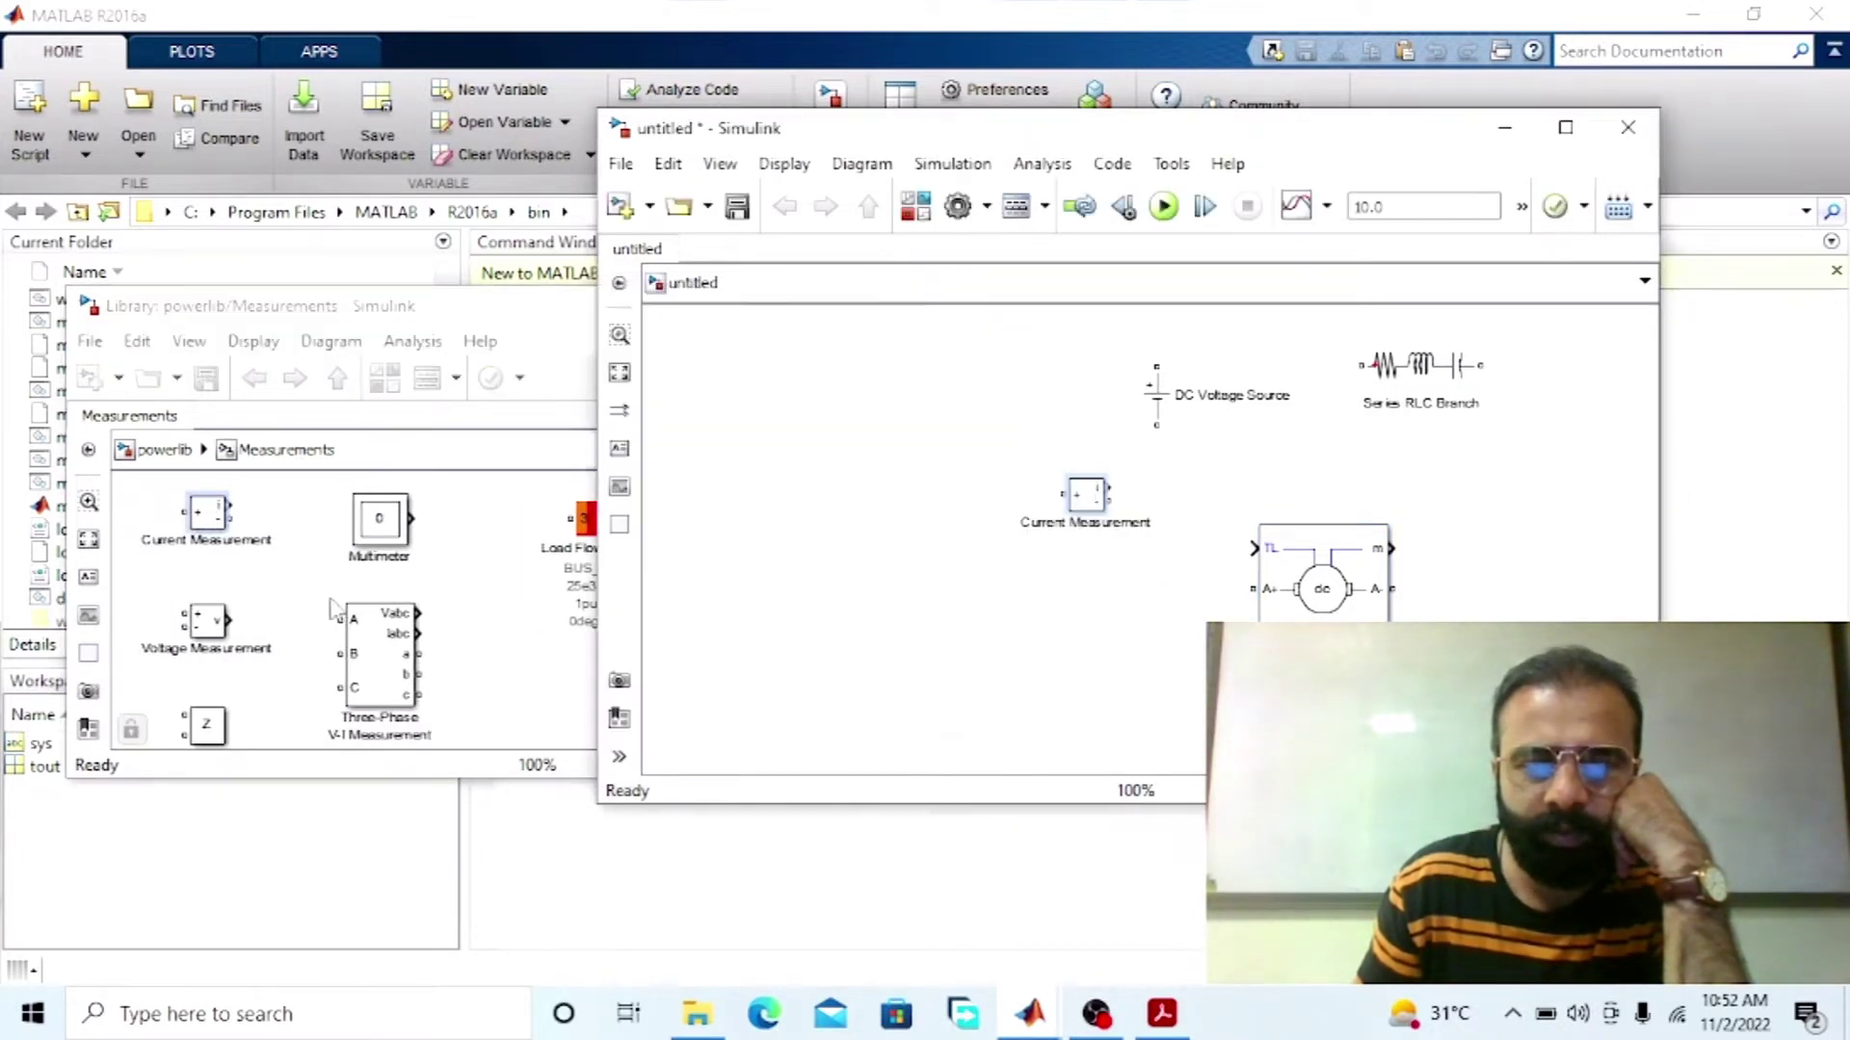
{"action": "left_click", "coordinate": [226, 624]}
{"action": "left_click_drag", "start_coordinate": [227, 624], "coordinate": [1065, 398]}
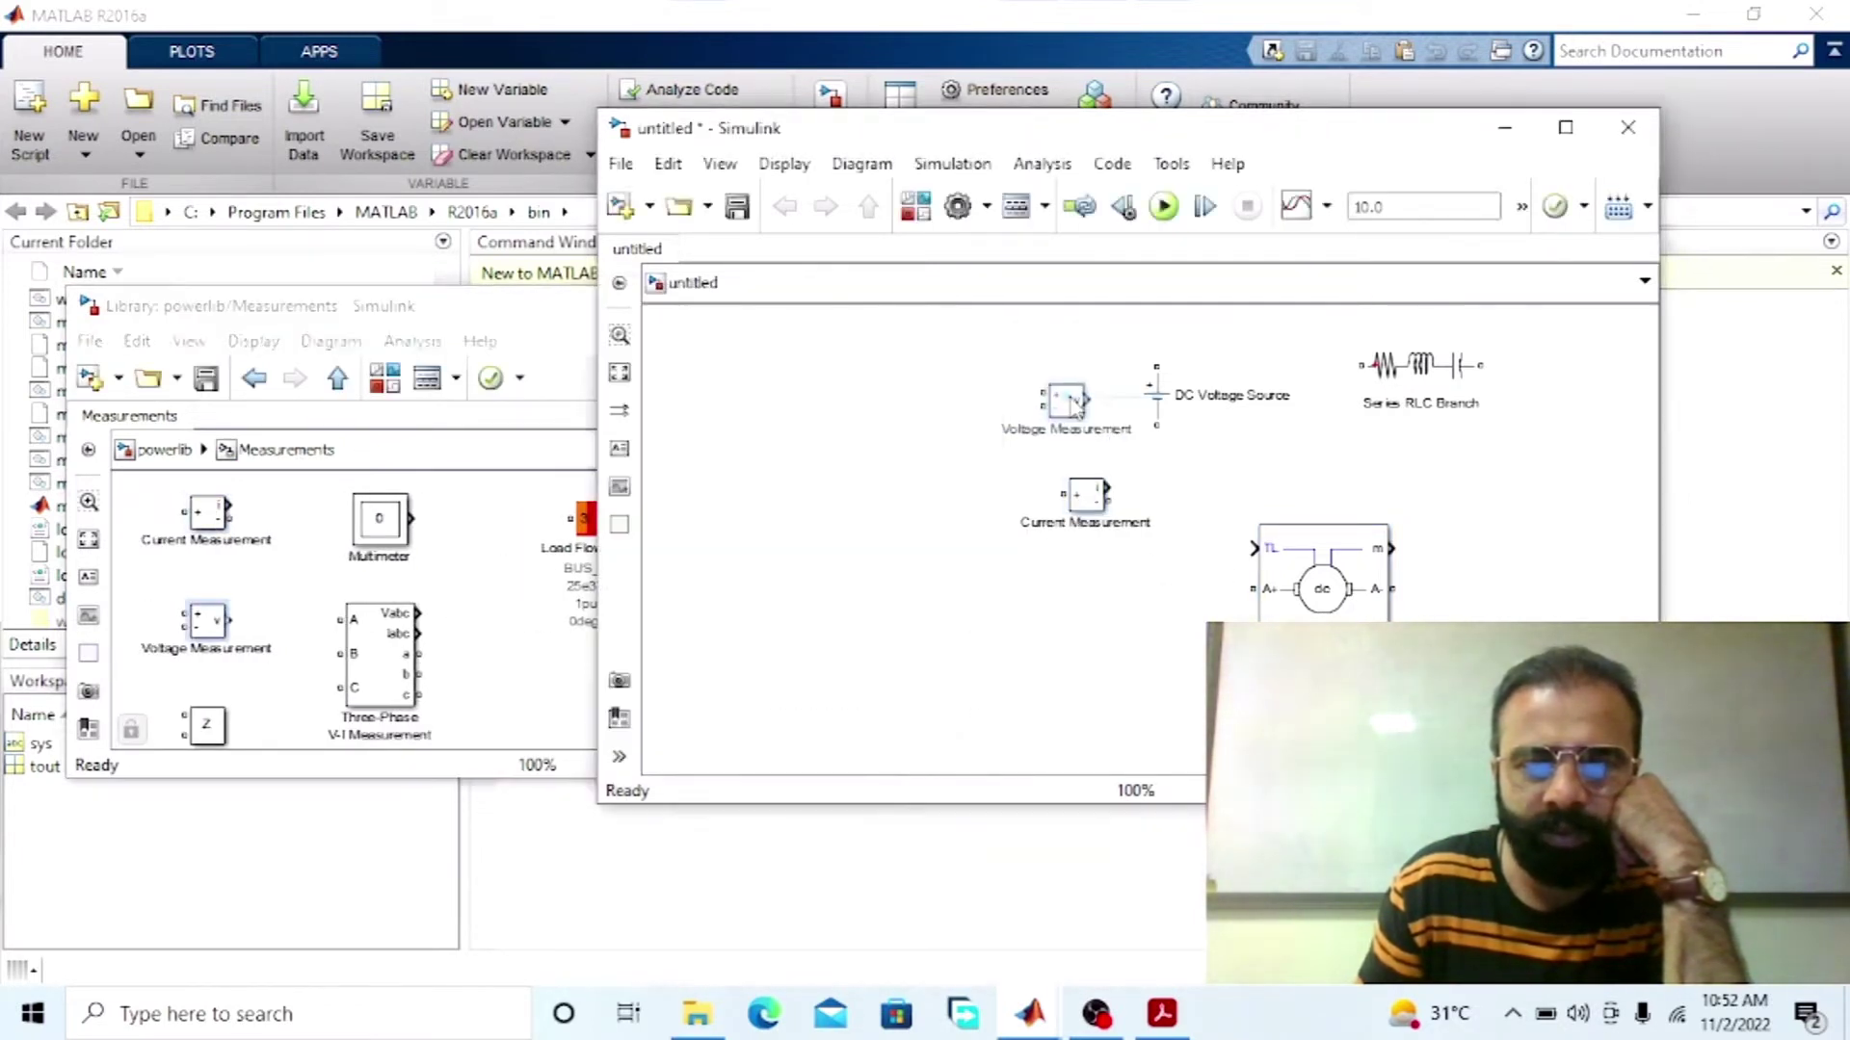
Step: Add the powergui block and a Product block from the Simulink Math Operations library to the model
{"action": "left_click", "coordinate": [395, 400]}
{"action": "left_click", "coordinate": [393, 397]}
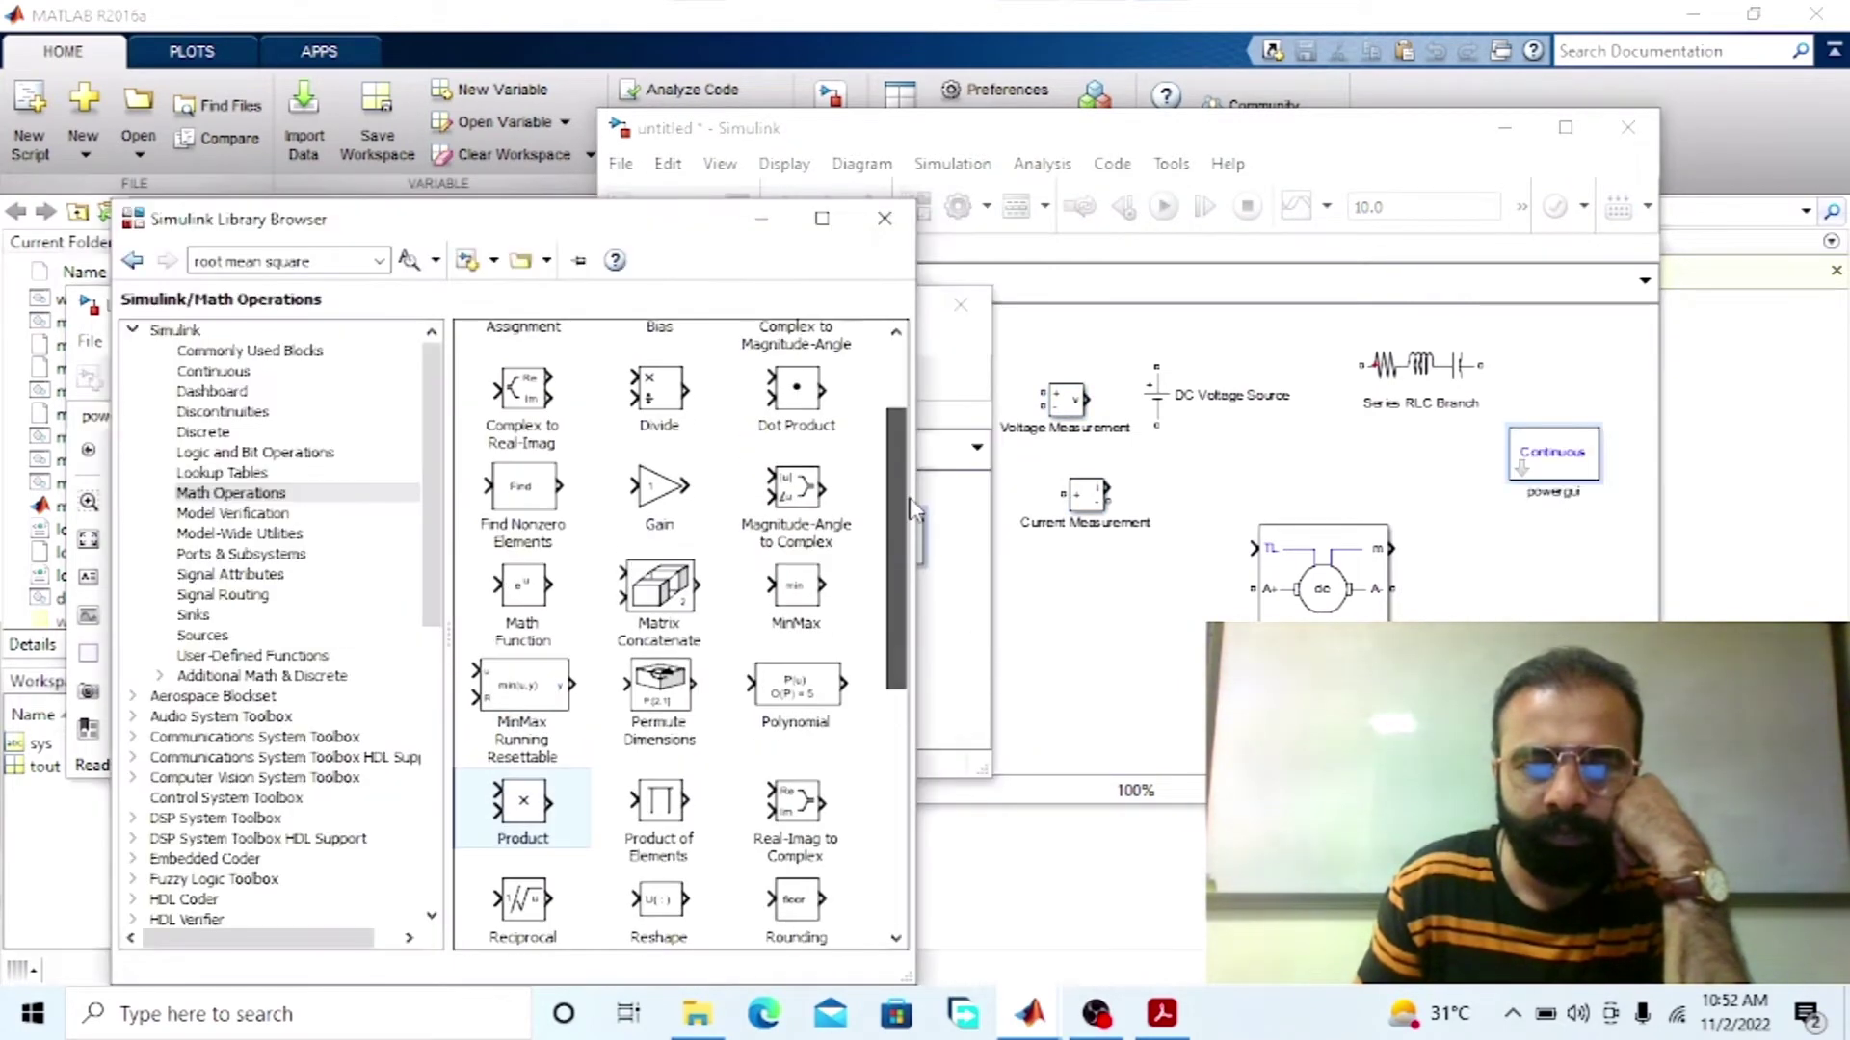
{"action": "left_click_drag", "start_coordinate": [523, 802], "coordinate": [1130, 599]}
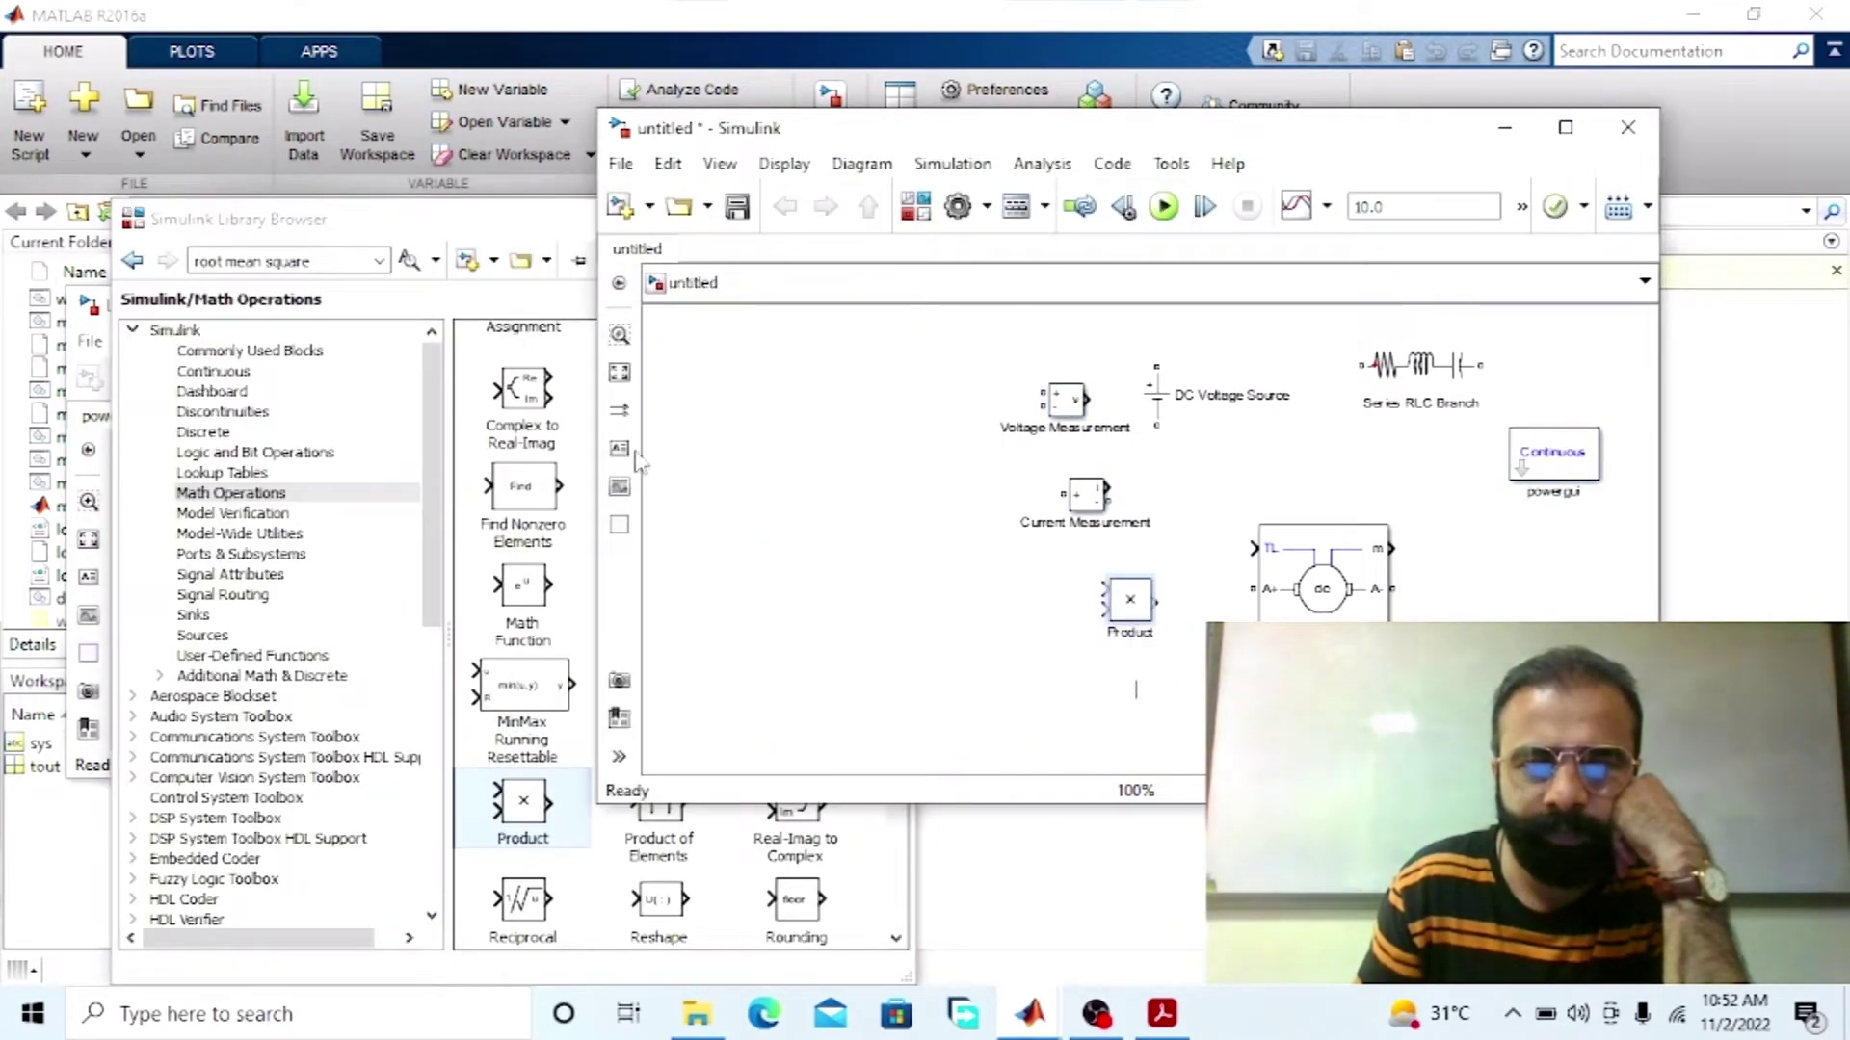
Step: Add a Gain block from the Math Operations library to the model
{"action": "left_click", "coordinate": [514, 248]}
{"action": "scroll", "coordinate": [923, 410], "scroll_direction": "up", "scroll_amount": 3}
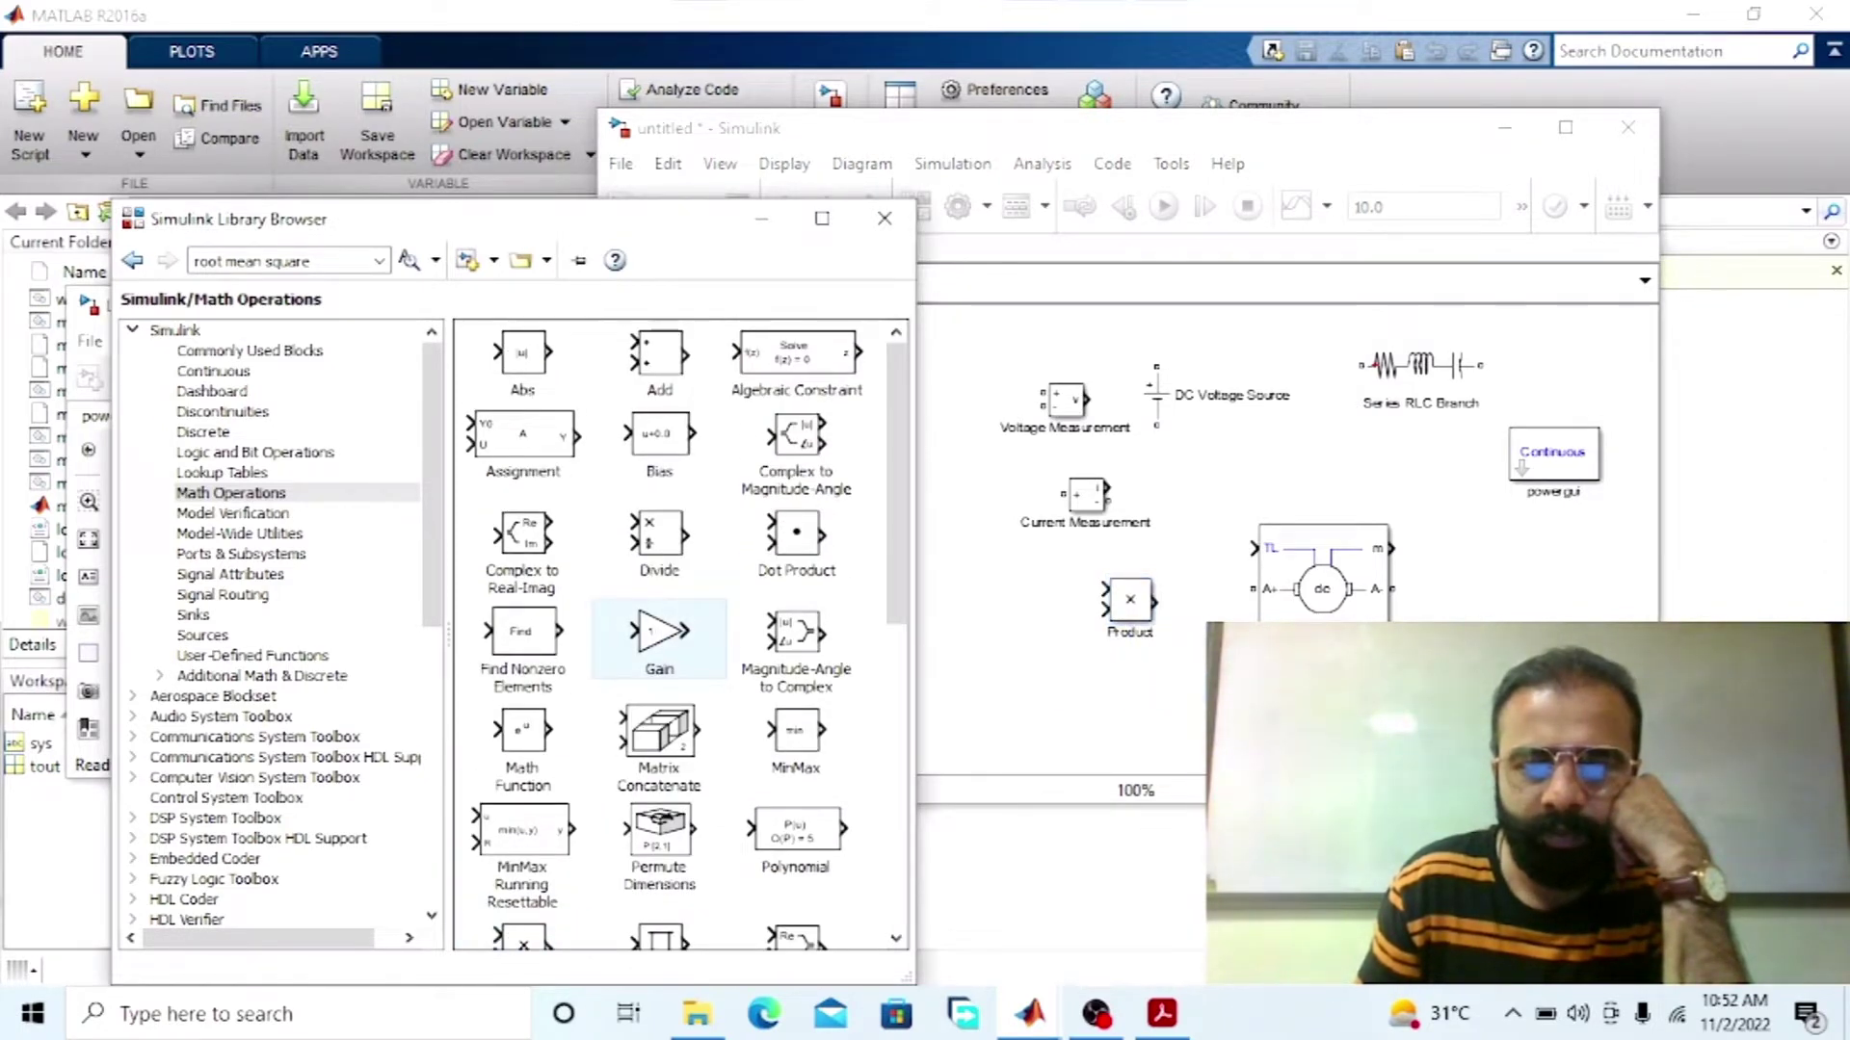
{"action": "left_click", "coordinate": [939, 665]}
{"action": "left_click", "coordinate": [335, 232]}
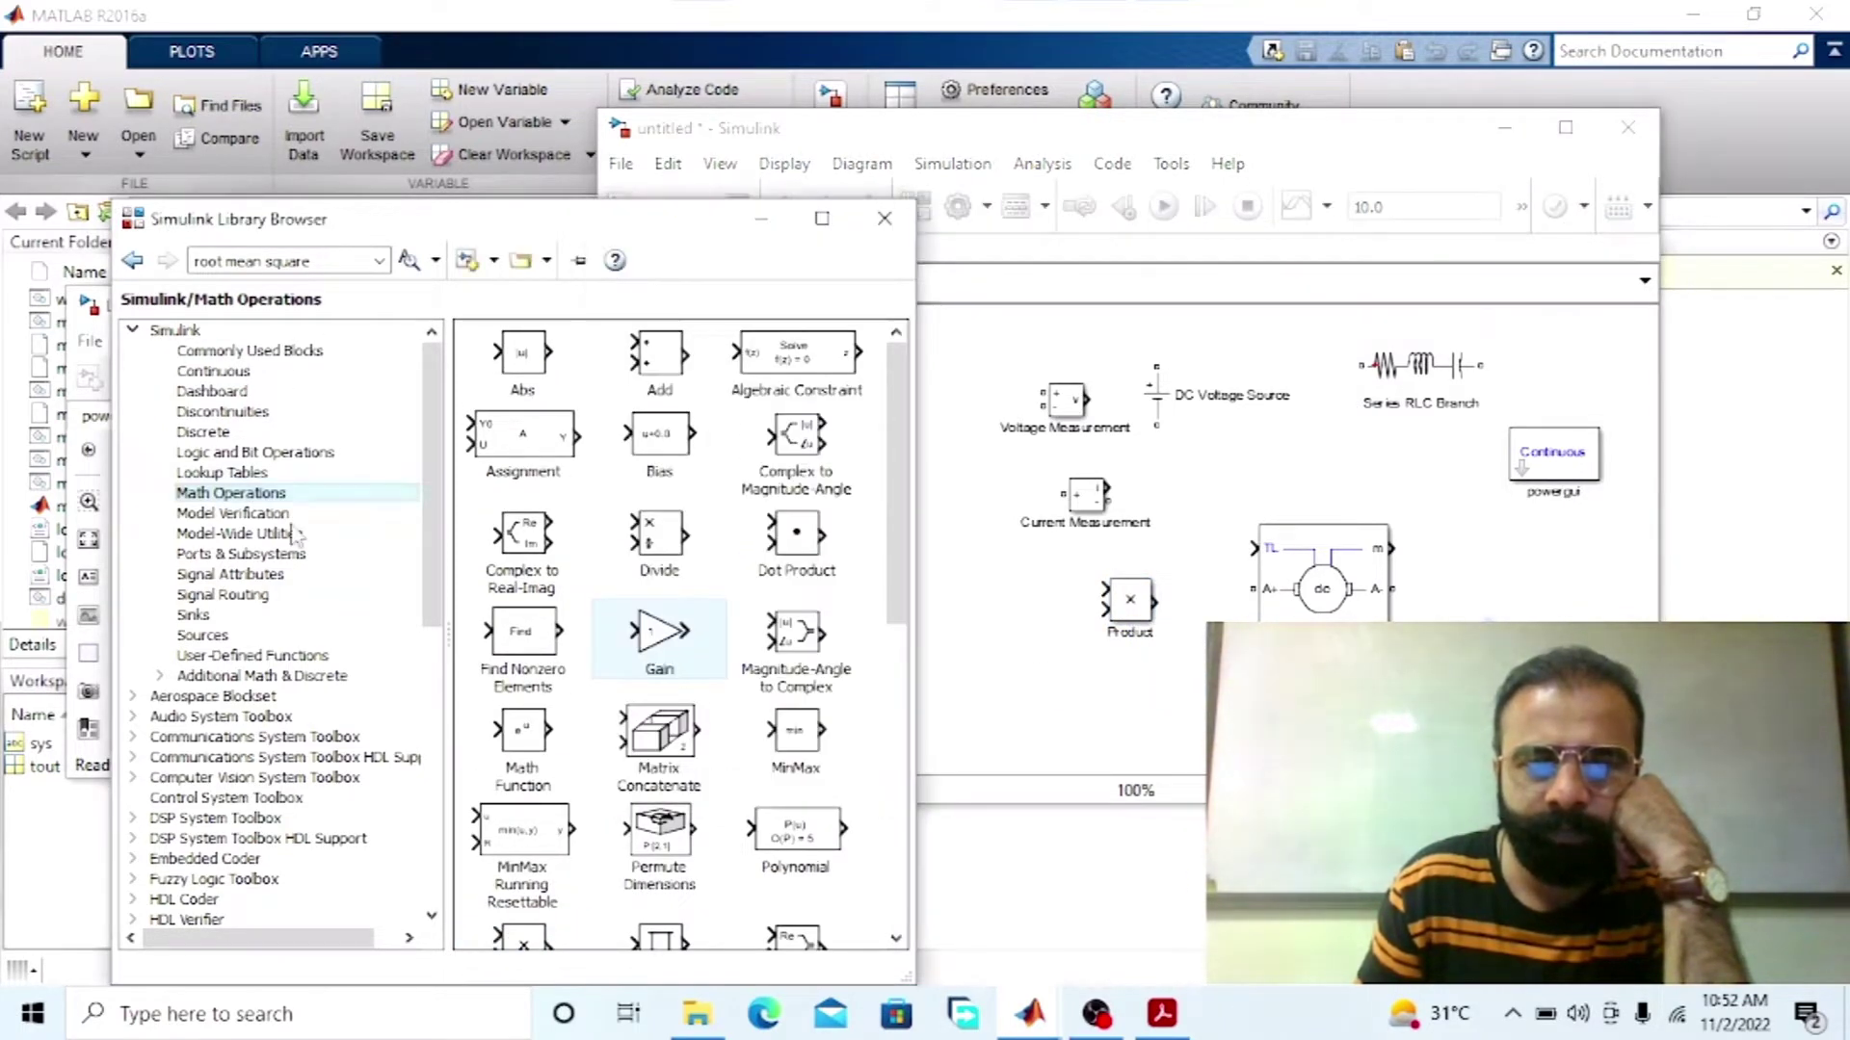
Step: Add a Display block from the Simulink Sinks library to the model, above the DC Machine
{"action": "left_click", "coordinate": [197, 615]}
{"action": "left_click_drag", "start_coordinate": [535, 385], "coordinate": [1360, 468]}
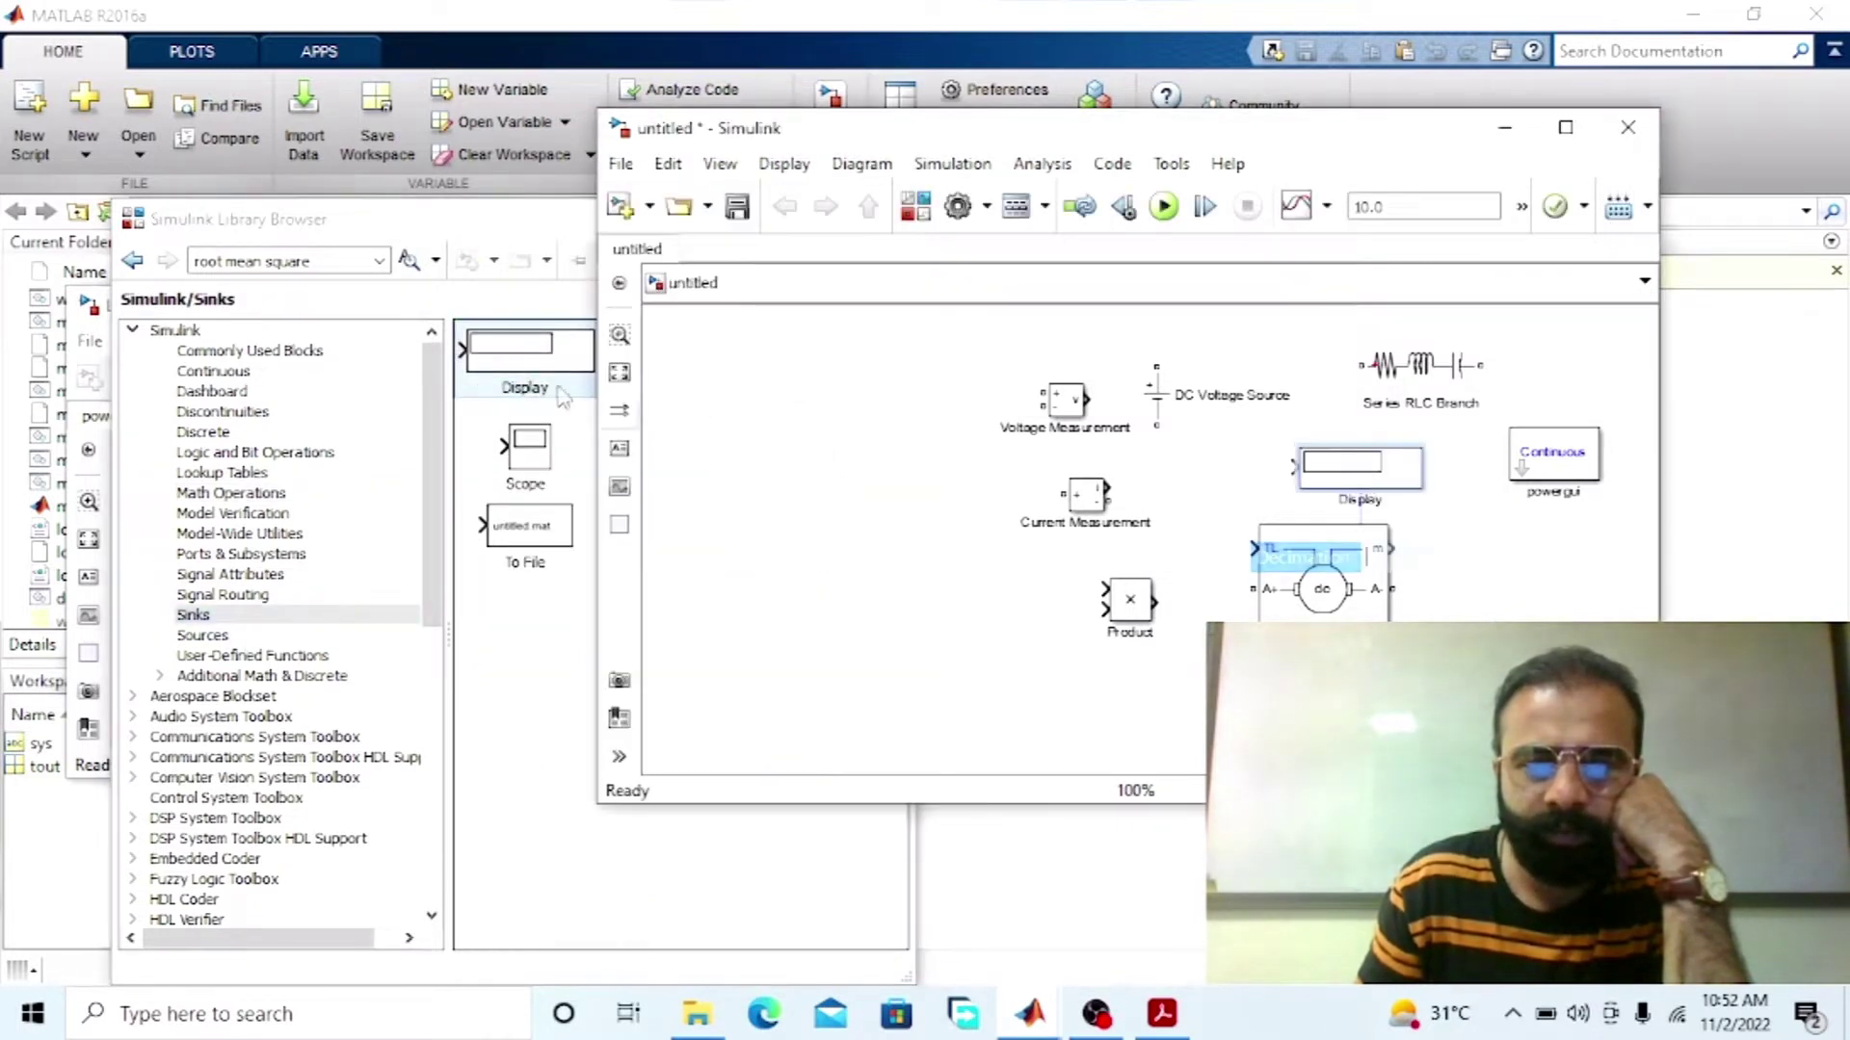
{"action": "left_click", "coordinate": [488, 228]}
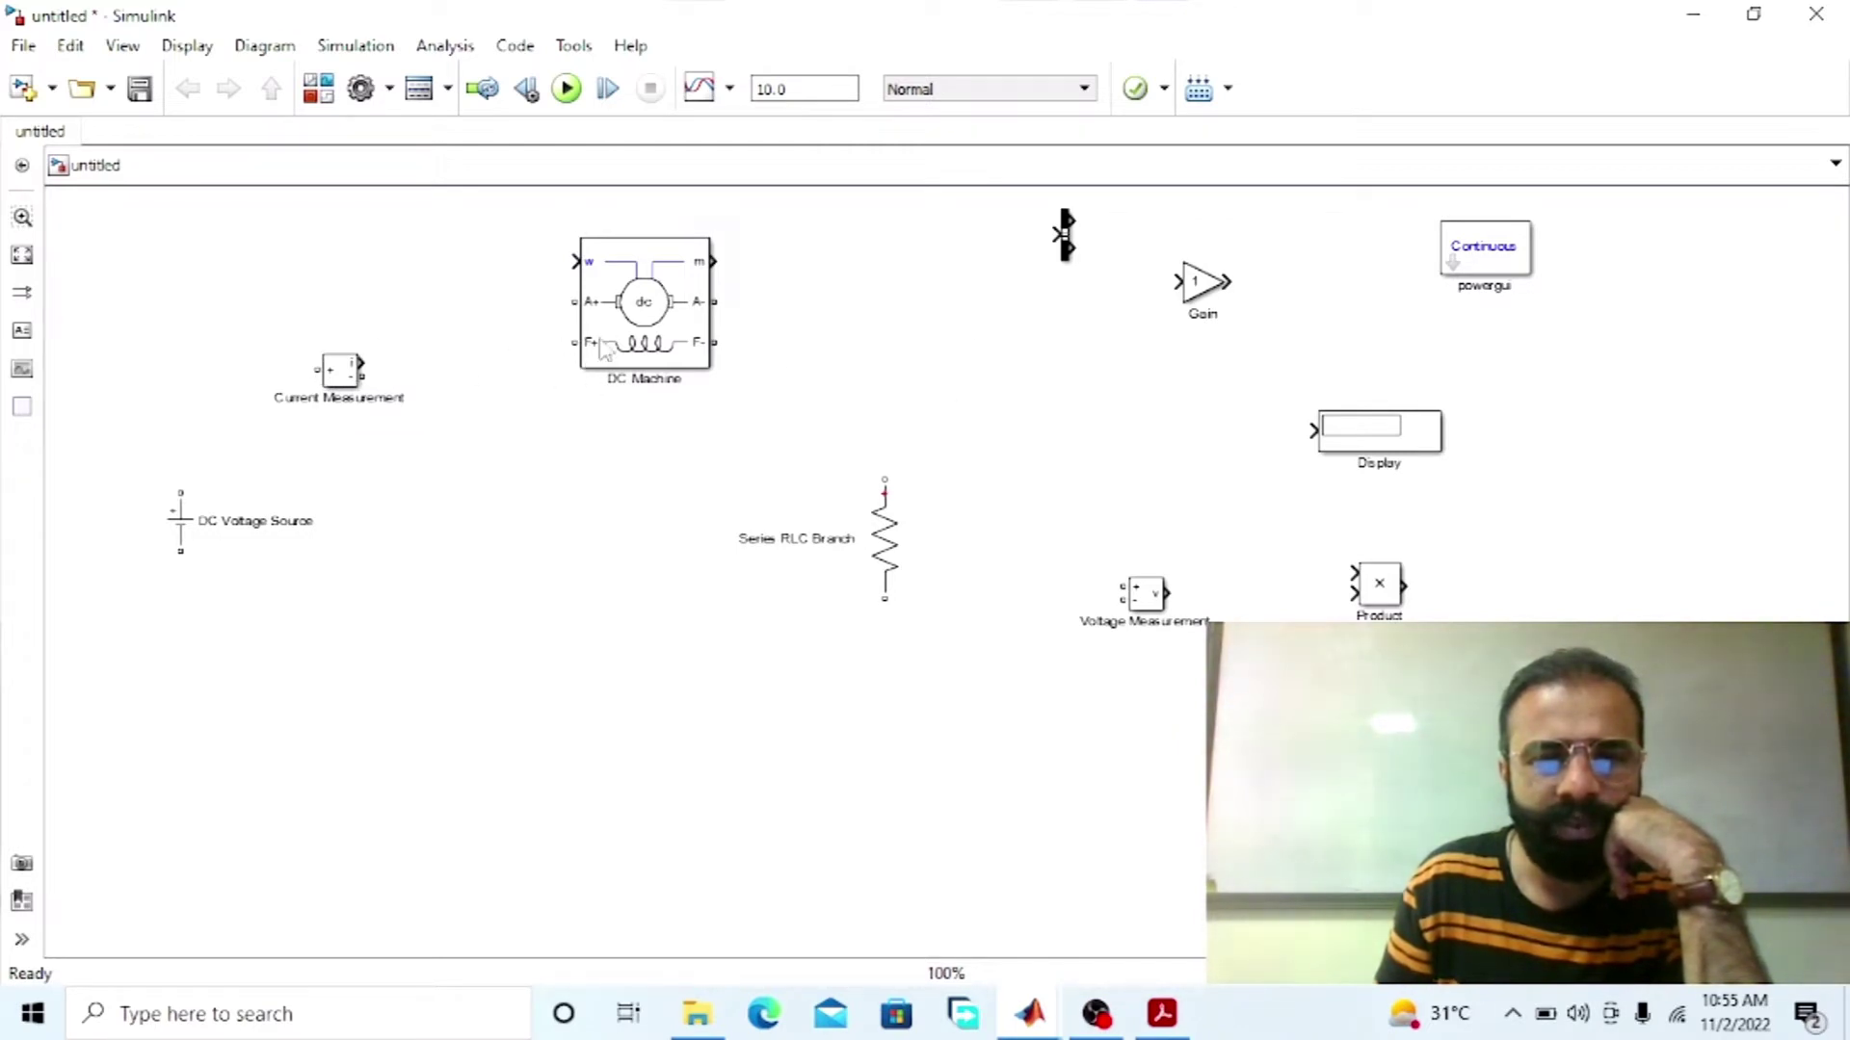
Step: Wire the DC source through the Current Measurement across the DC Machine's field terminals, and the Series RLC Branch across its armature terminals
{"action": "mouse_move", "coordinate": [180, 493]}
{"action": "left_mouse_down"}
{"action": "mouse_move", "coordinate": [190, 413]}
{"action": "mouse_move", "coordinate": [298, 346]}
{"action": "mouse_move", "coordinate": [359, 364]}
{"action": "mouse_move", "coordinate": [660, 347]}
{"action": "mouse_move", "coordinate": [661, 363]}
{"action": "left_mouse_up"}
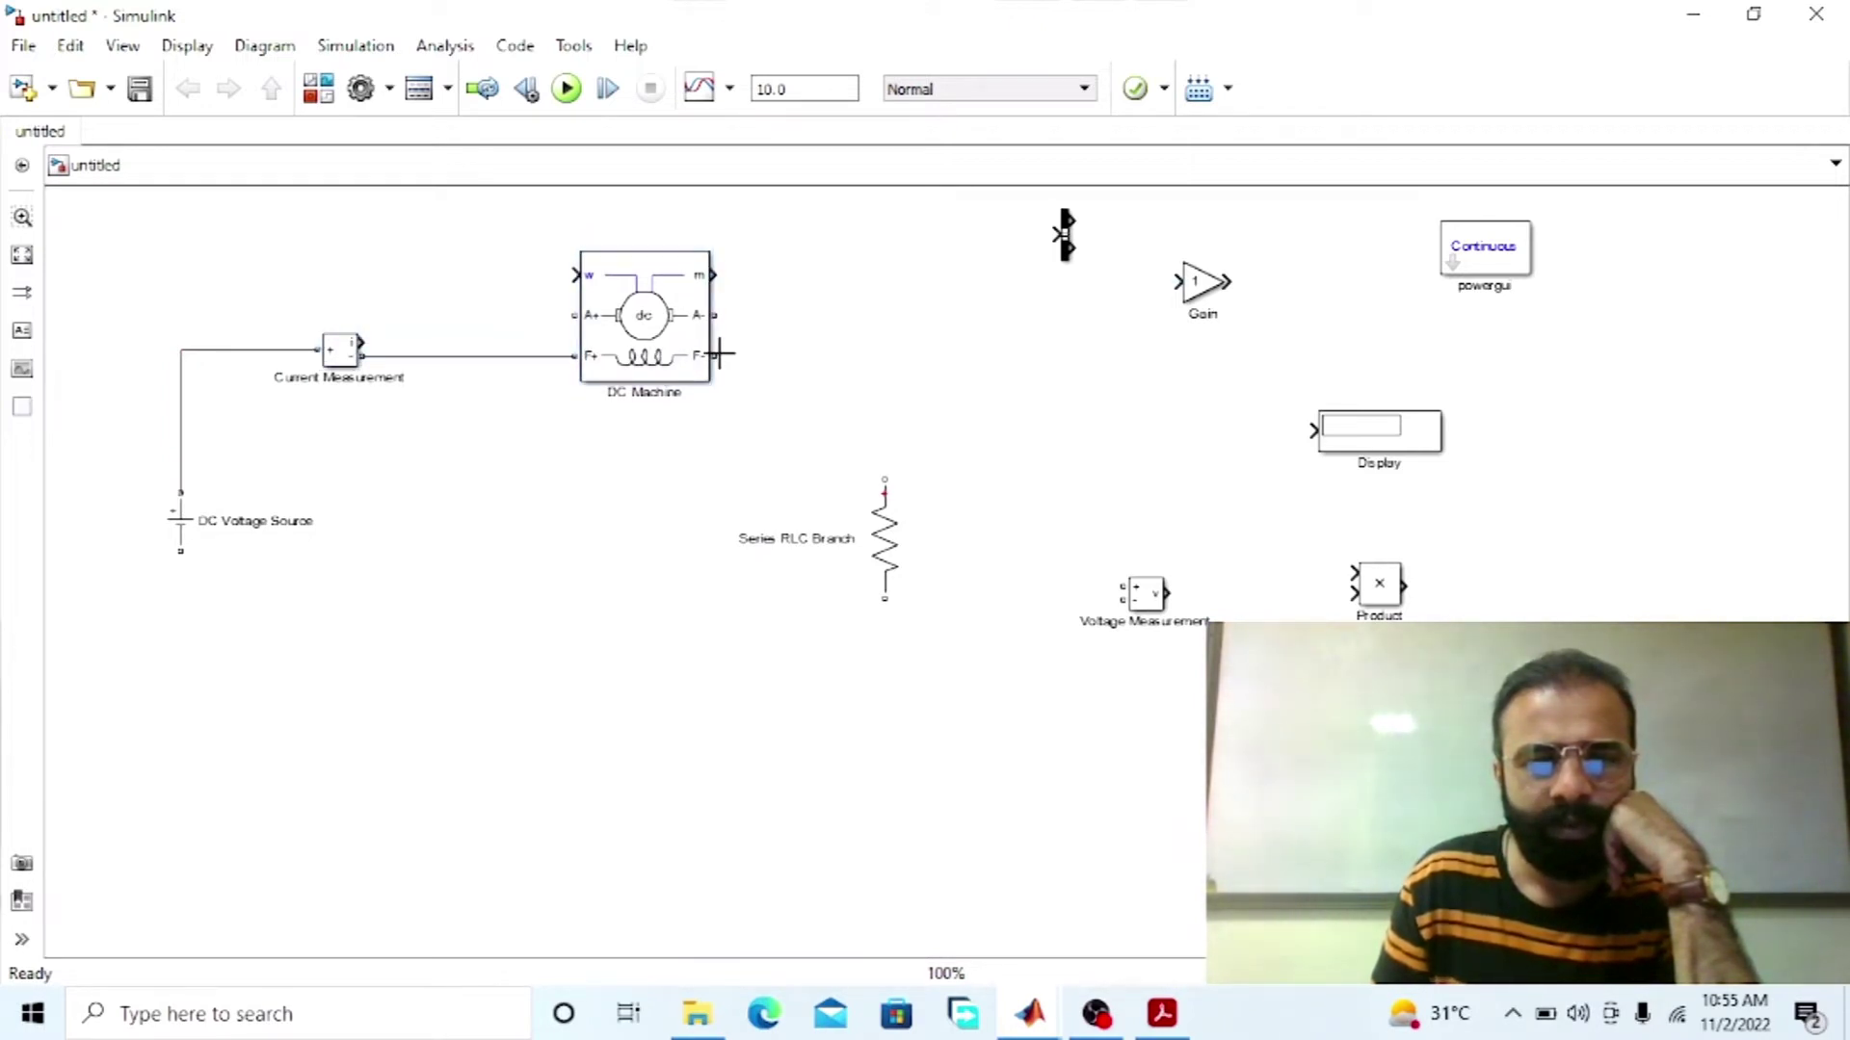
{"action": "left_click_drag", "start_coordinate": [718, 355], "coordinate": [730, 639]}
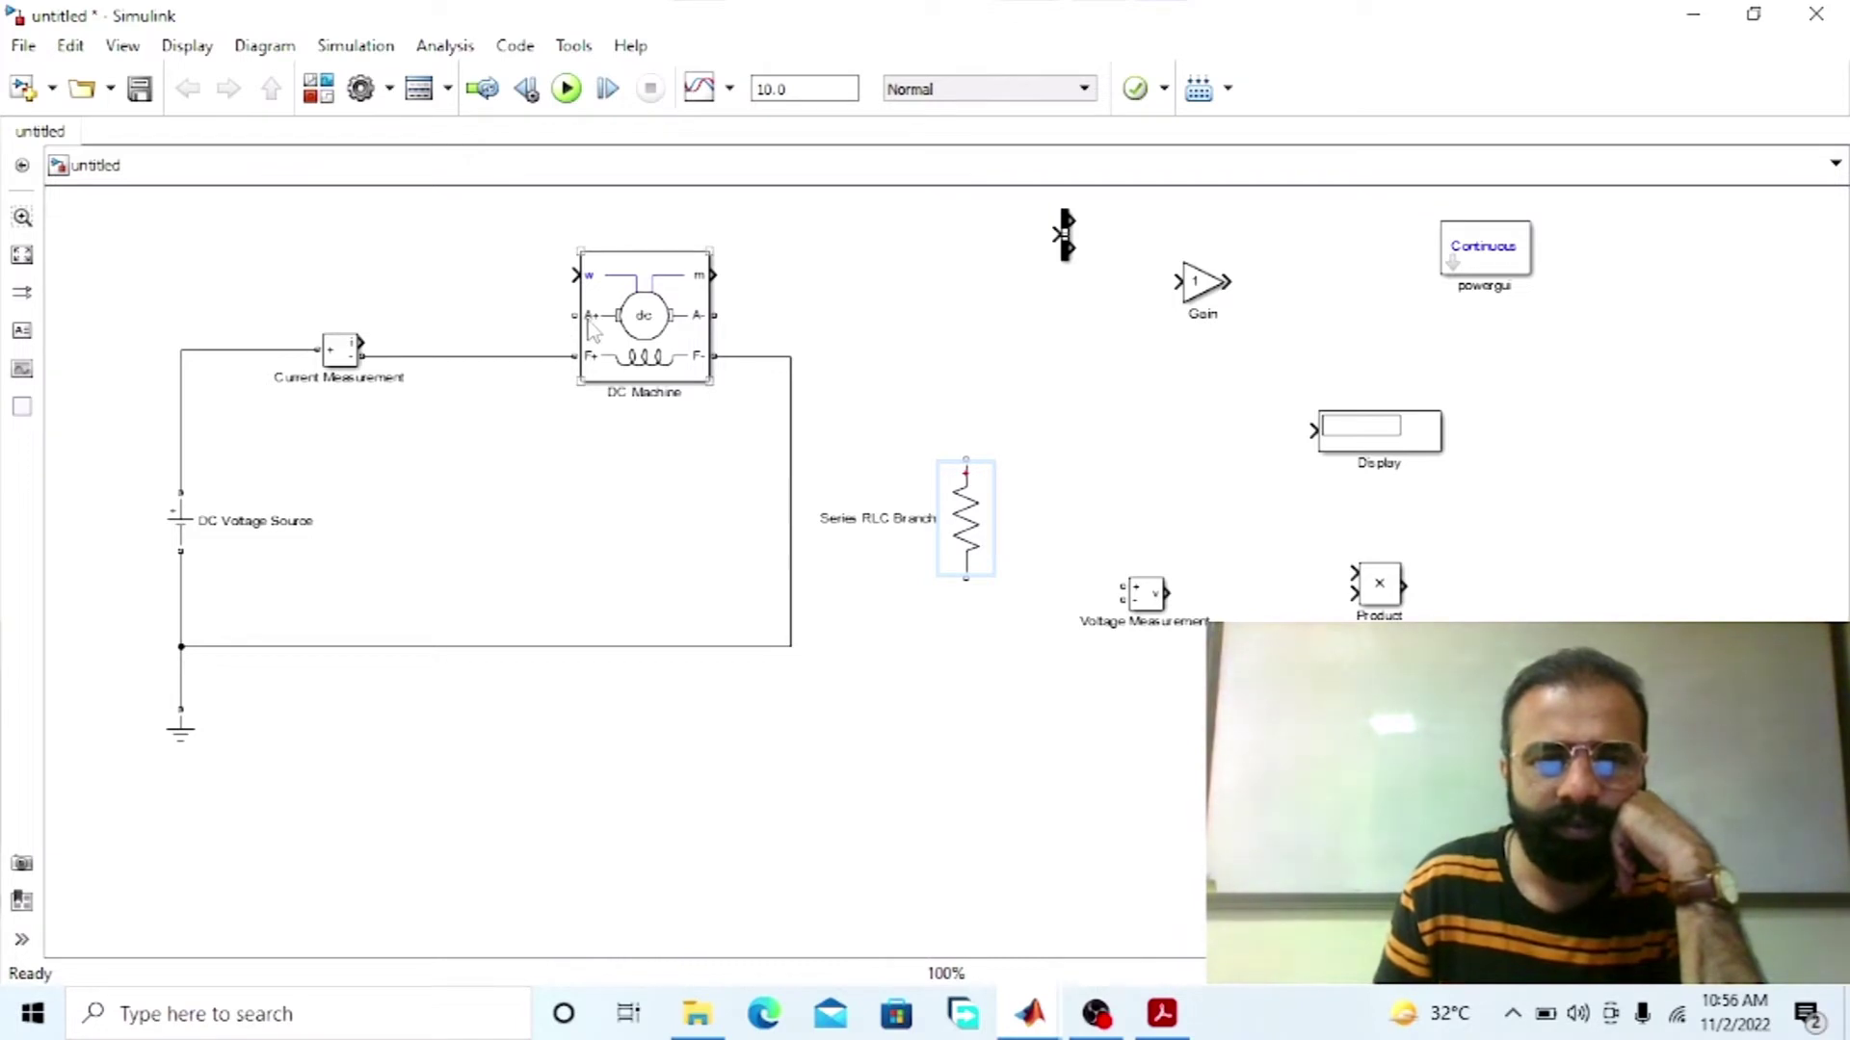
{"action": "left_click_drag", "start_coordinate": [713, 315], "coordinate": [964, 460]}
{"action": "left_click_drag", "start_coordinate": [957, 583], "coordinate": [507, 308]}
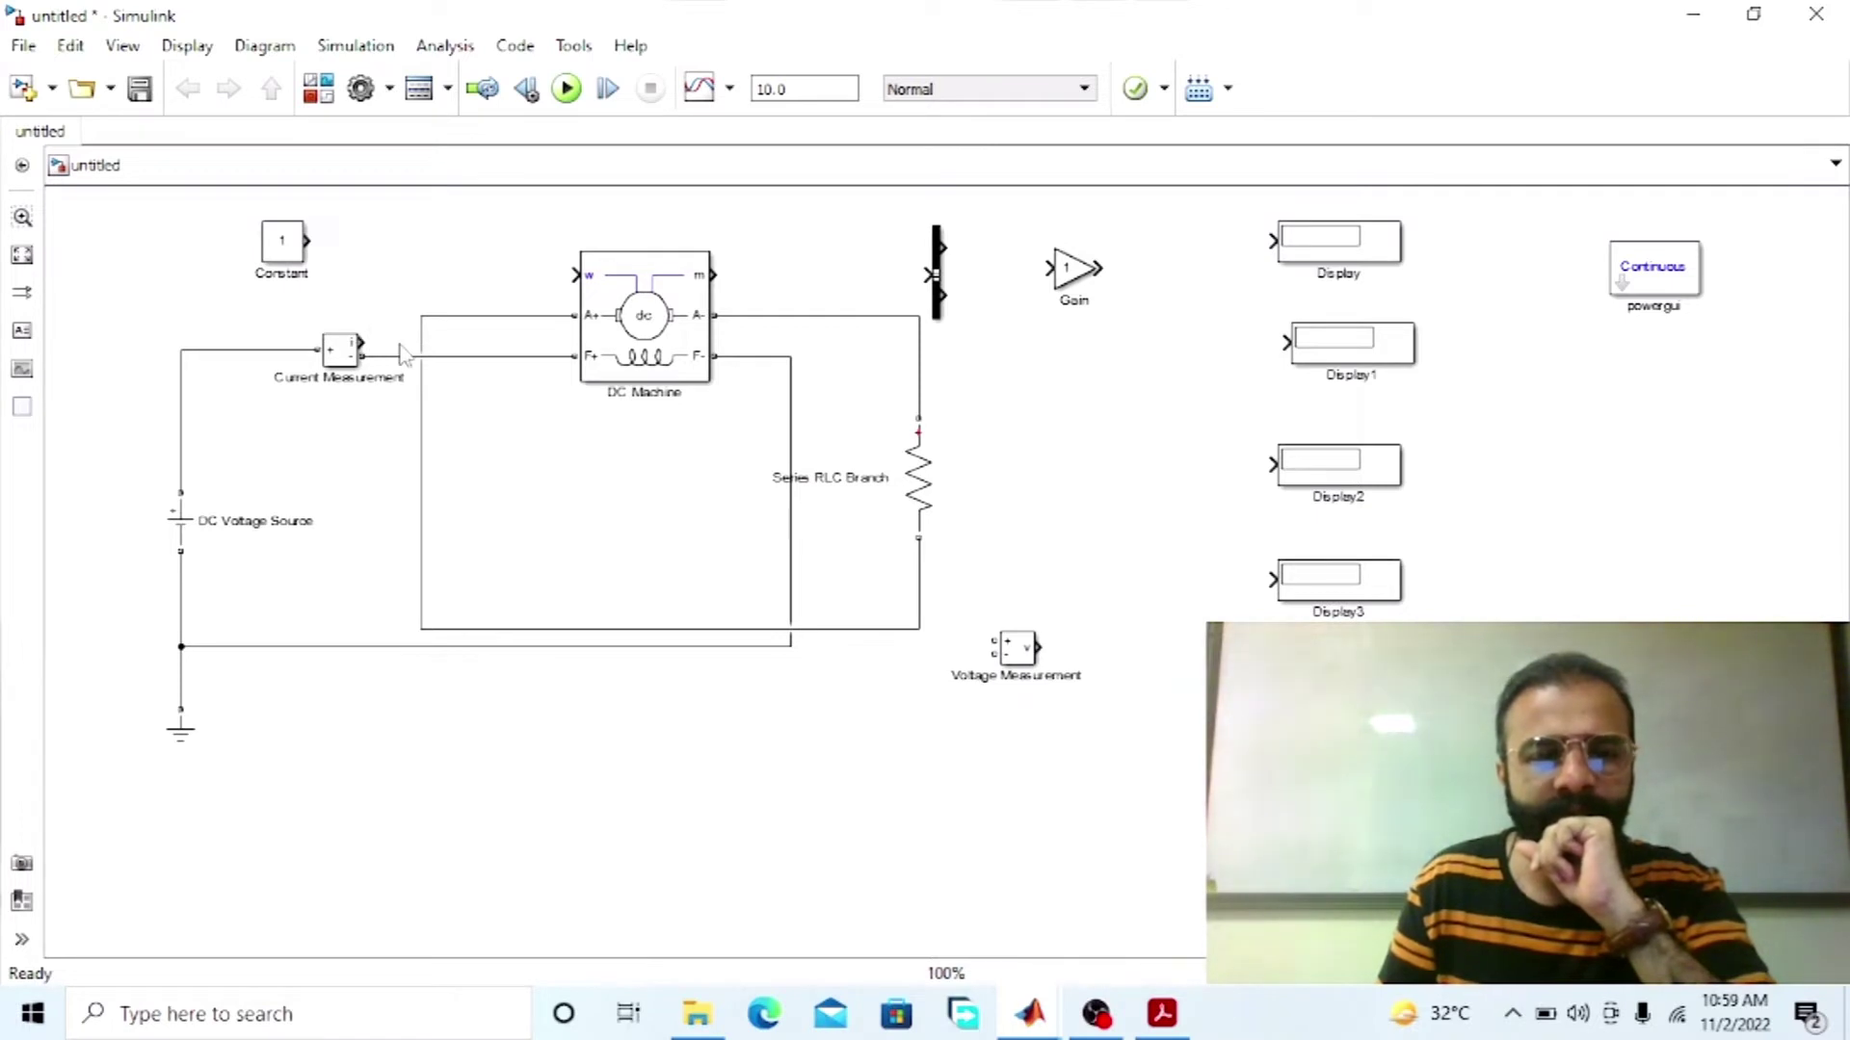
Step: Connect the Current Measurement output to the second Display block and name that display "Field Current (IF)"
{"action": "left_click_drag", "start_coordinate": [366, 343], "coordinate": [1329, 379]}
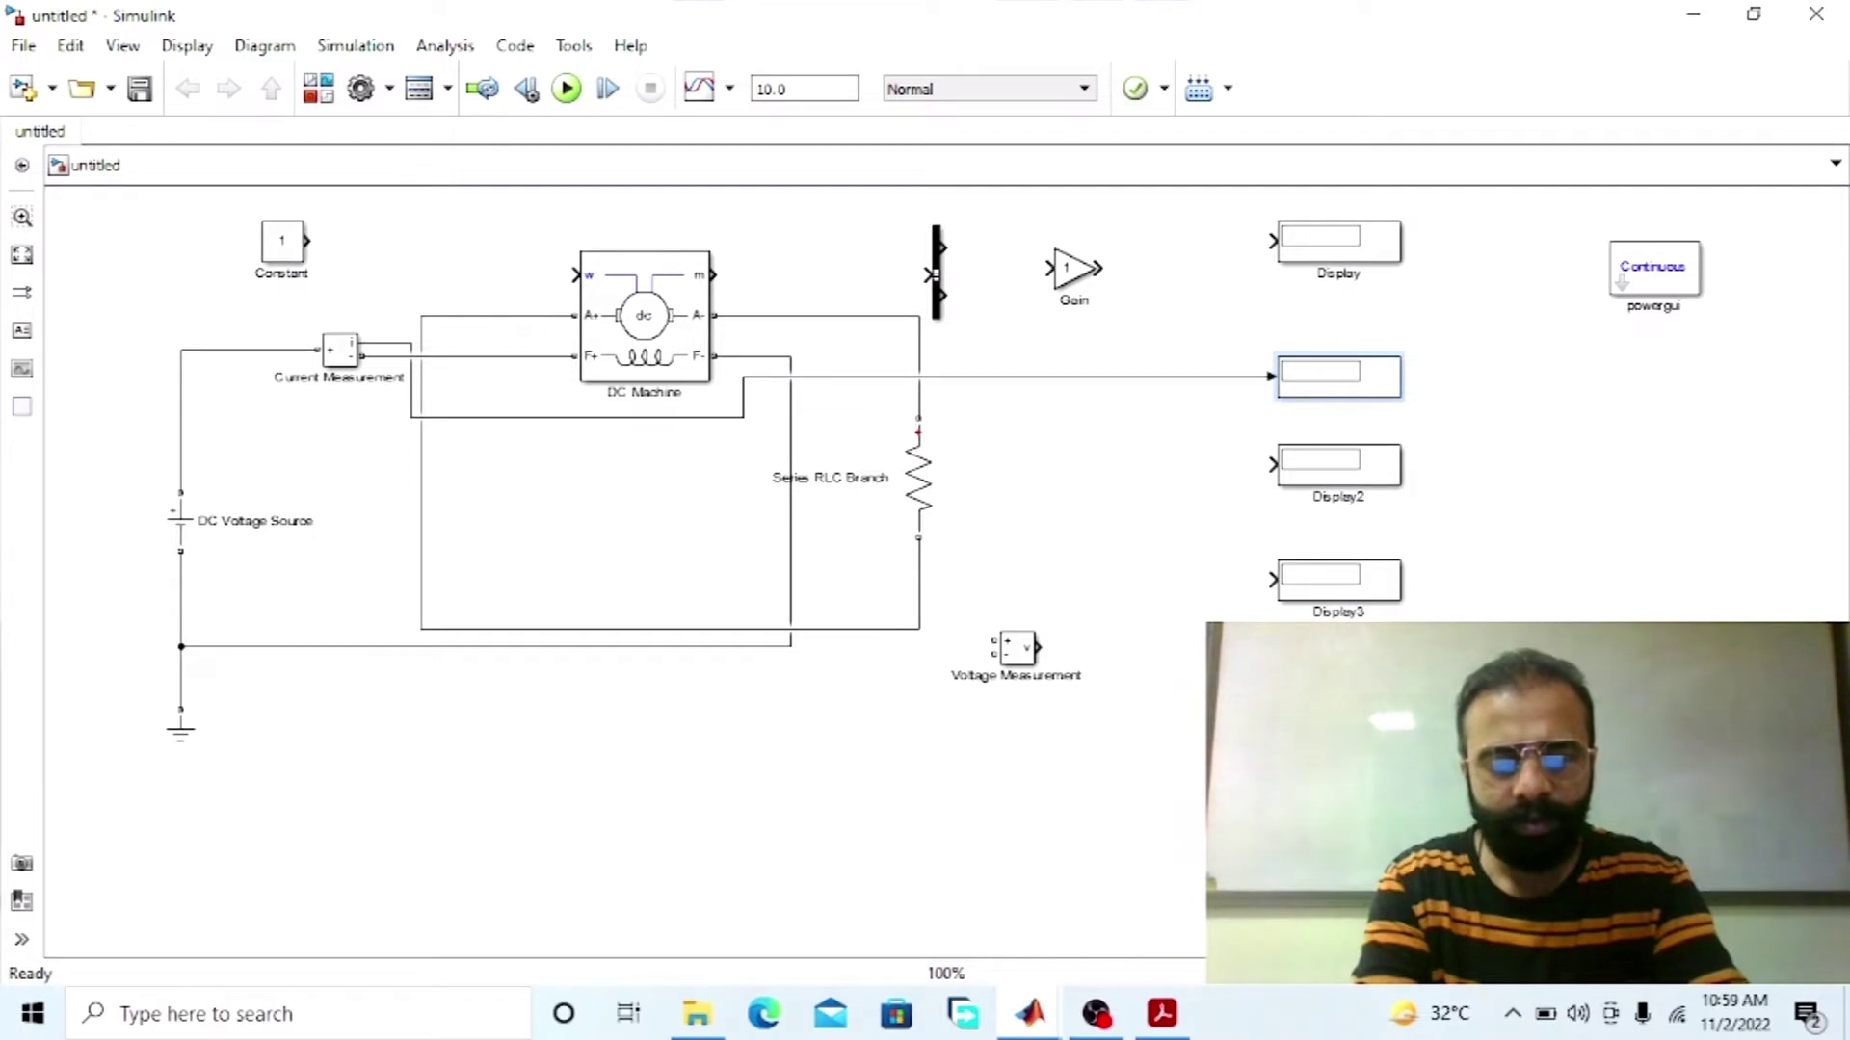
{"action": "type", "text": "Field Current"}
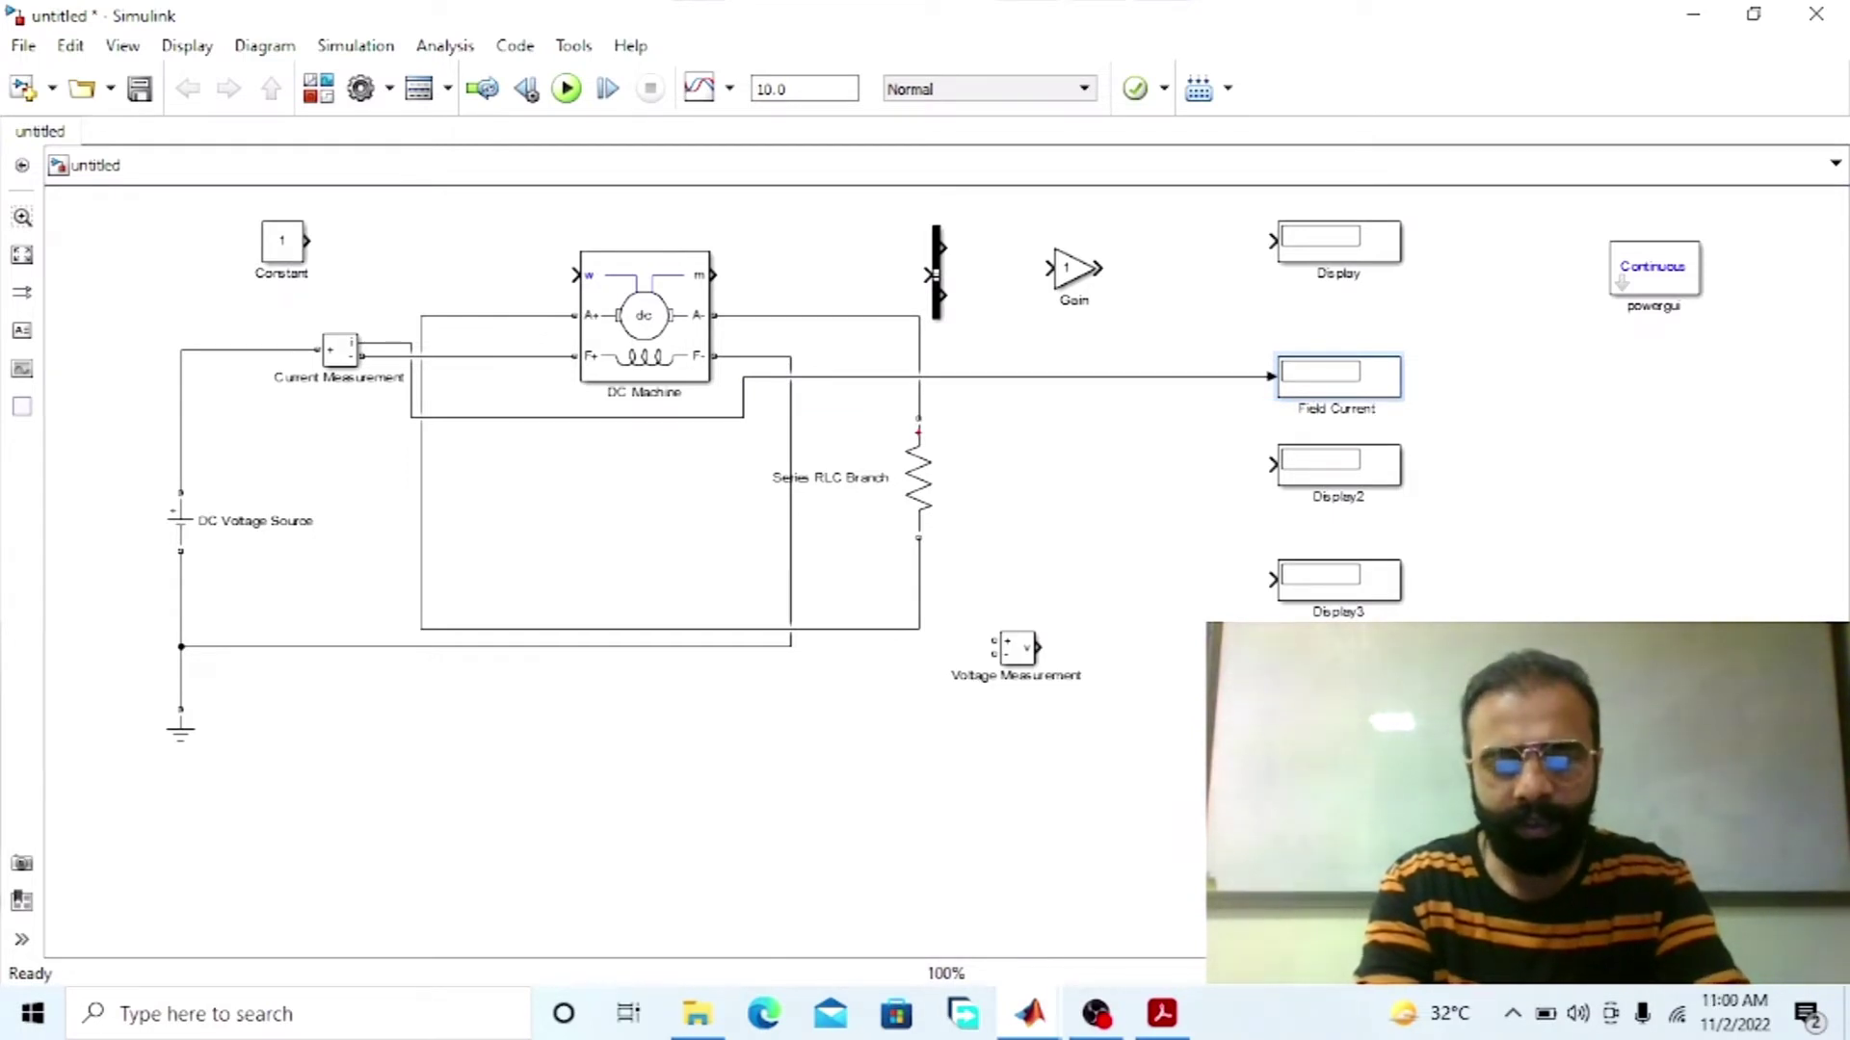
{"action": "type", "text": " (IF)"}
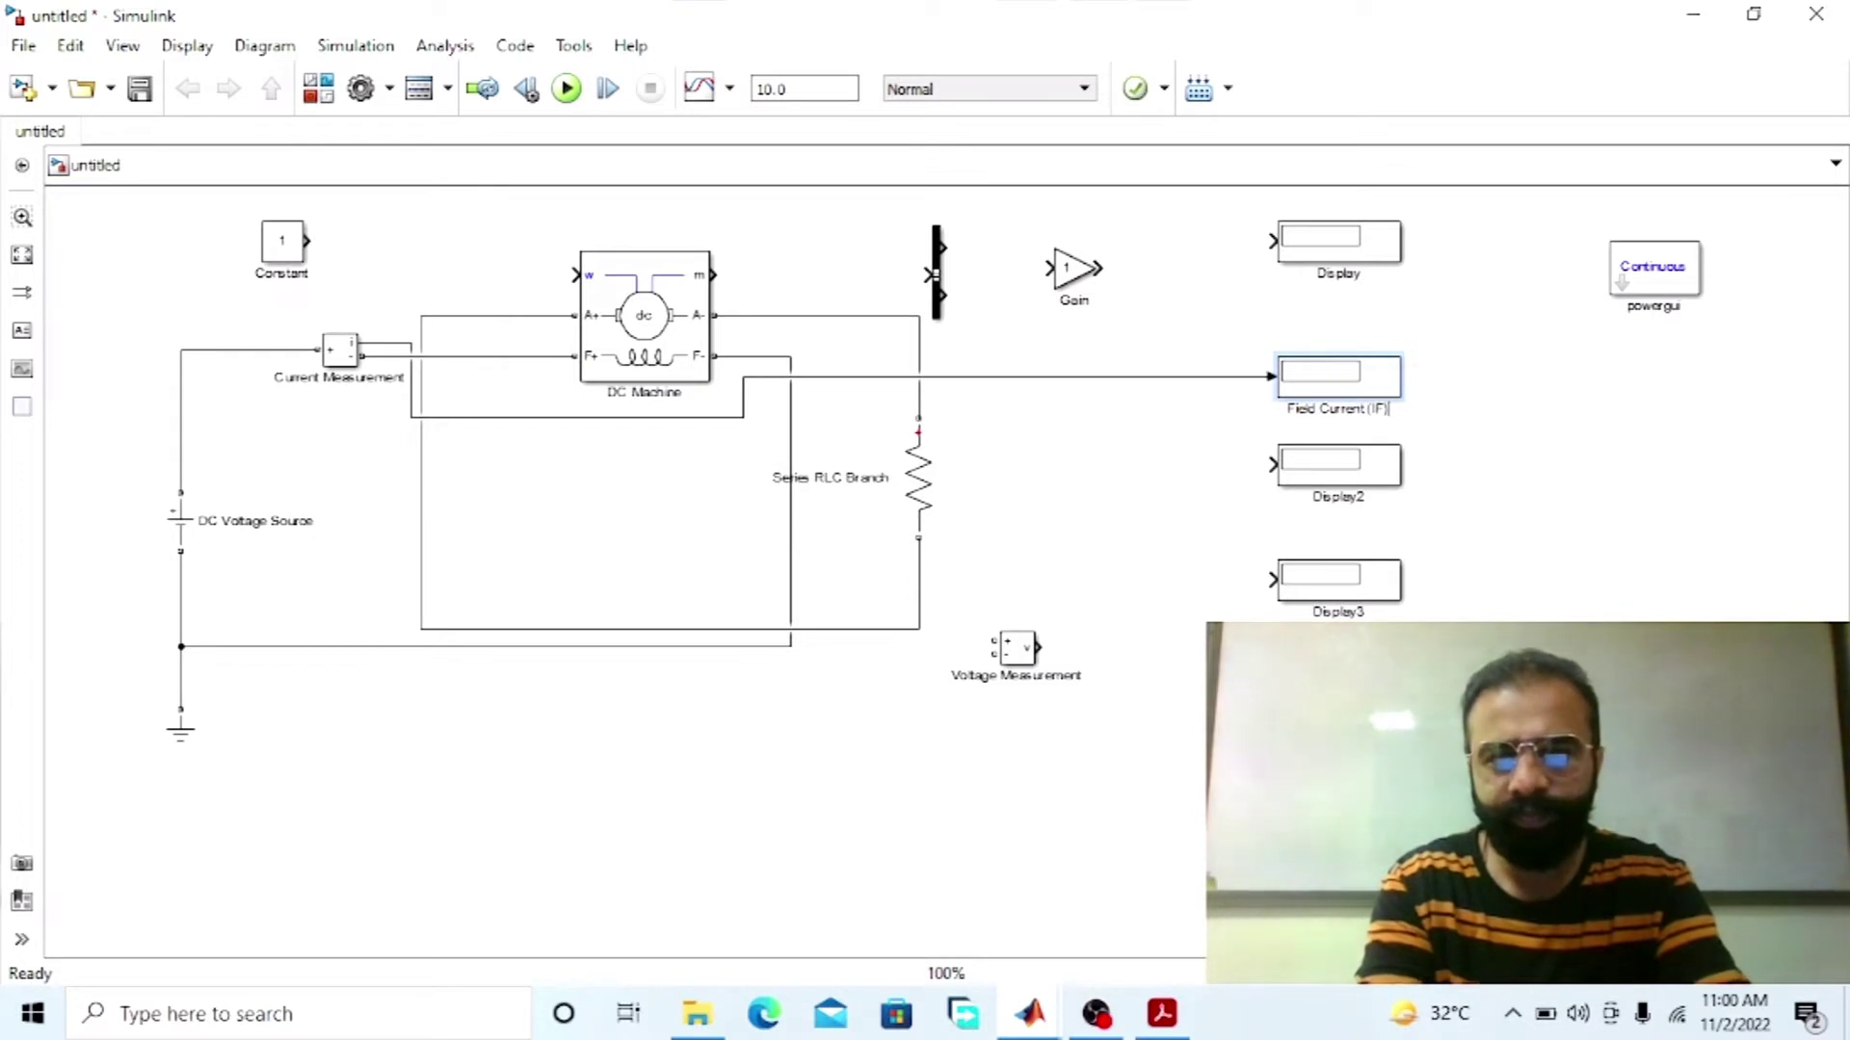
Step: Move the Voltage Measurement block beside the Series RLC Branch and connect its inputs across the branch
{"action": "left_click_drag", "start_coordinate": [1016, 647], "coordinate": [1092, 479]}
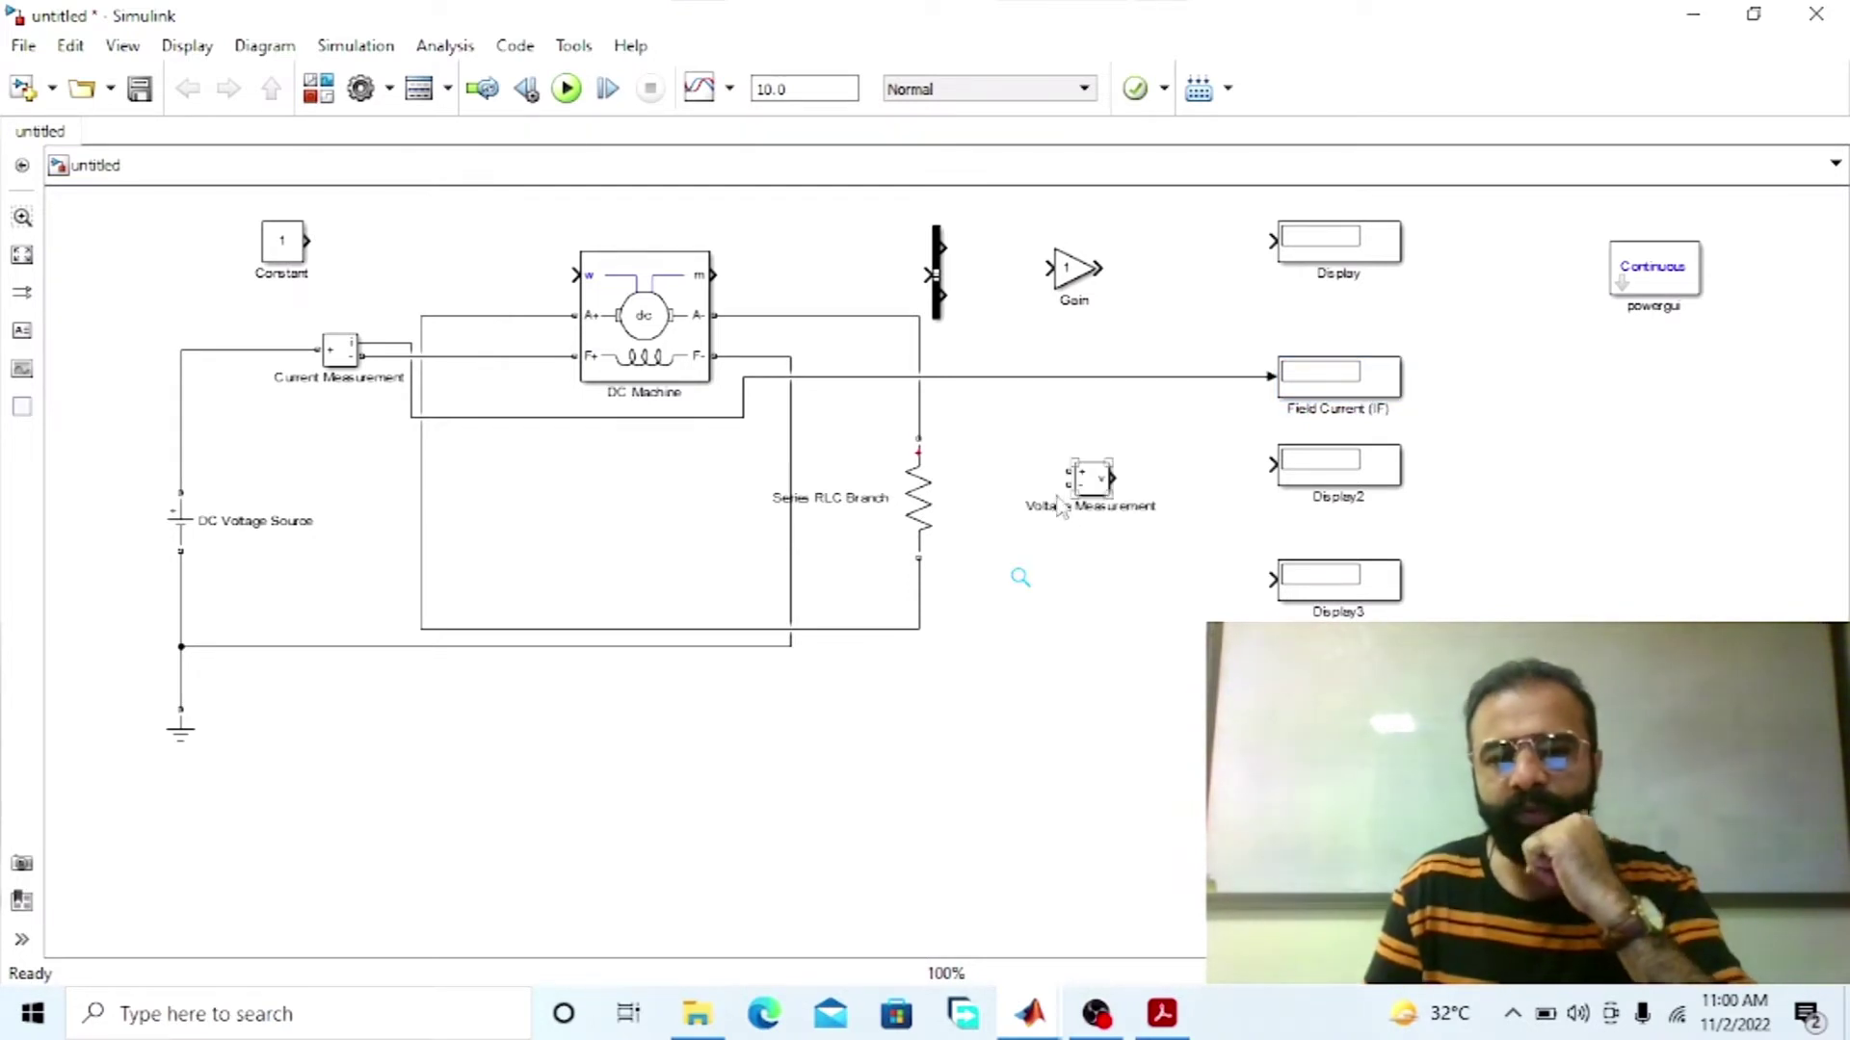
{"action": "left_click", "coordinate": [946, 479]}
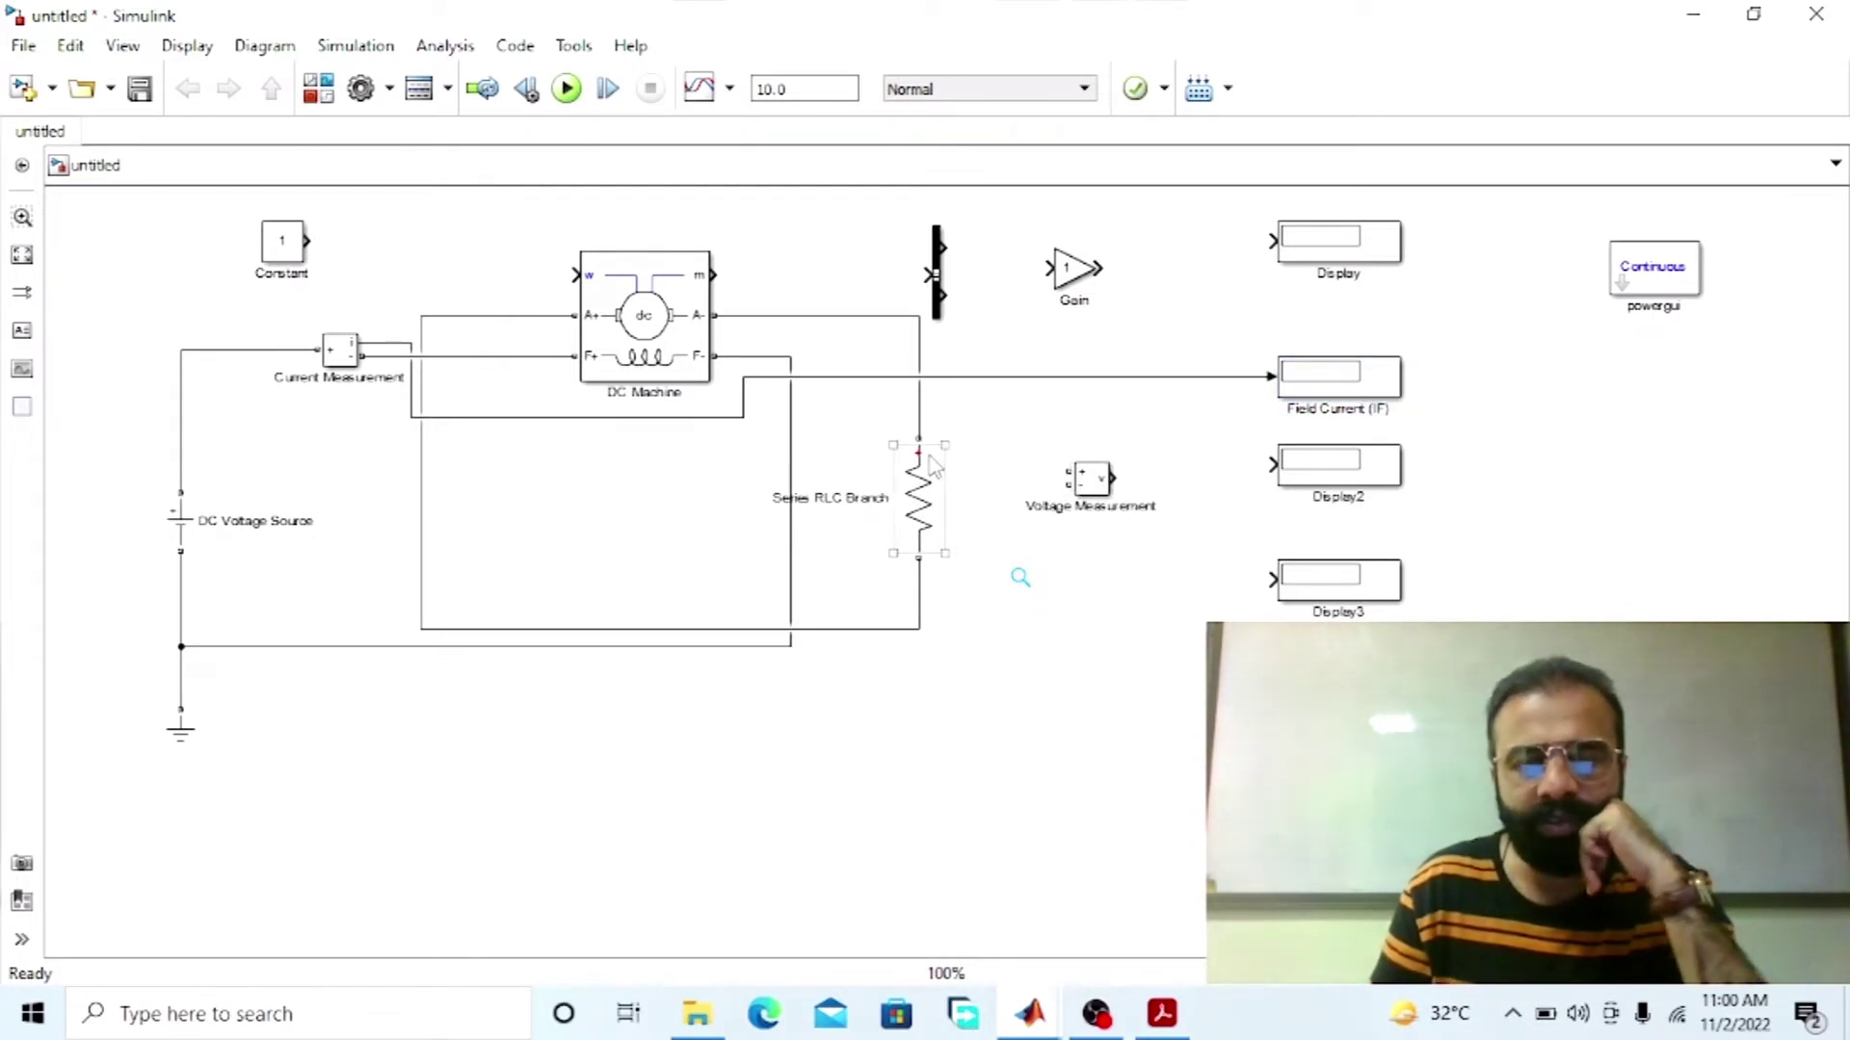
{"action": "left_click", "coordinate": [1002, 459]}
{"action": "left_click_drag", "start_coordinate": [1064, 469], "coordinate": [919, 412]}
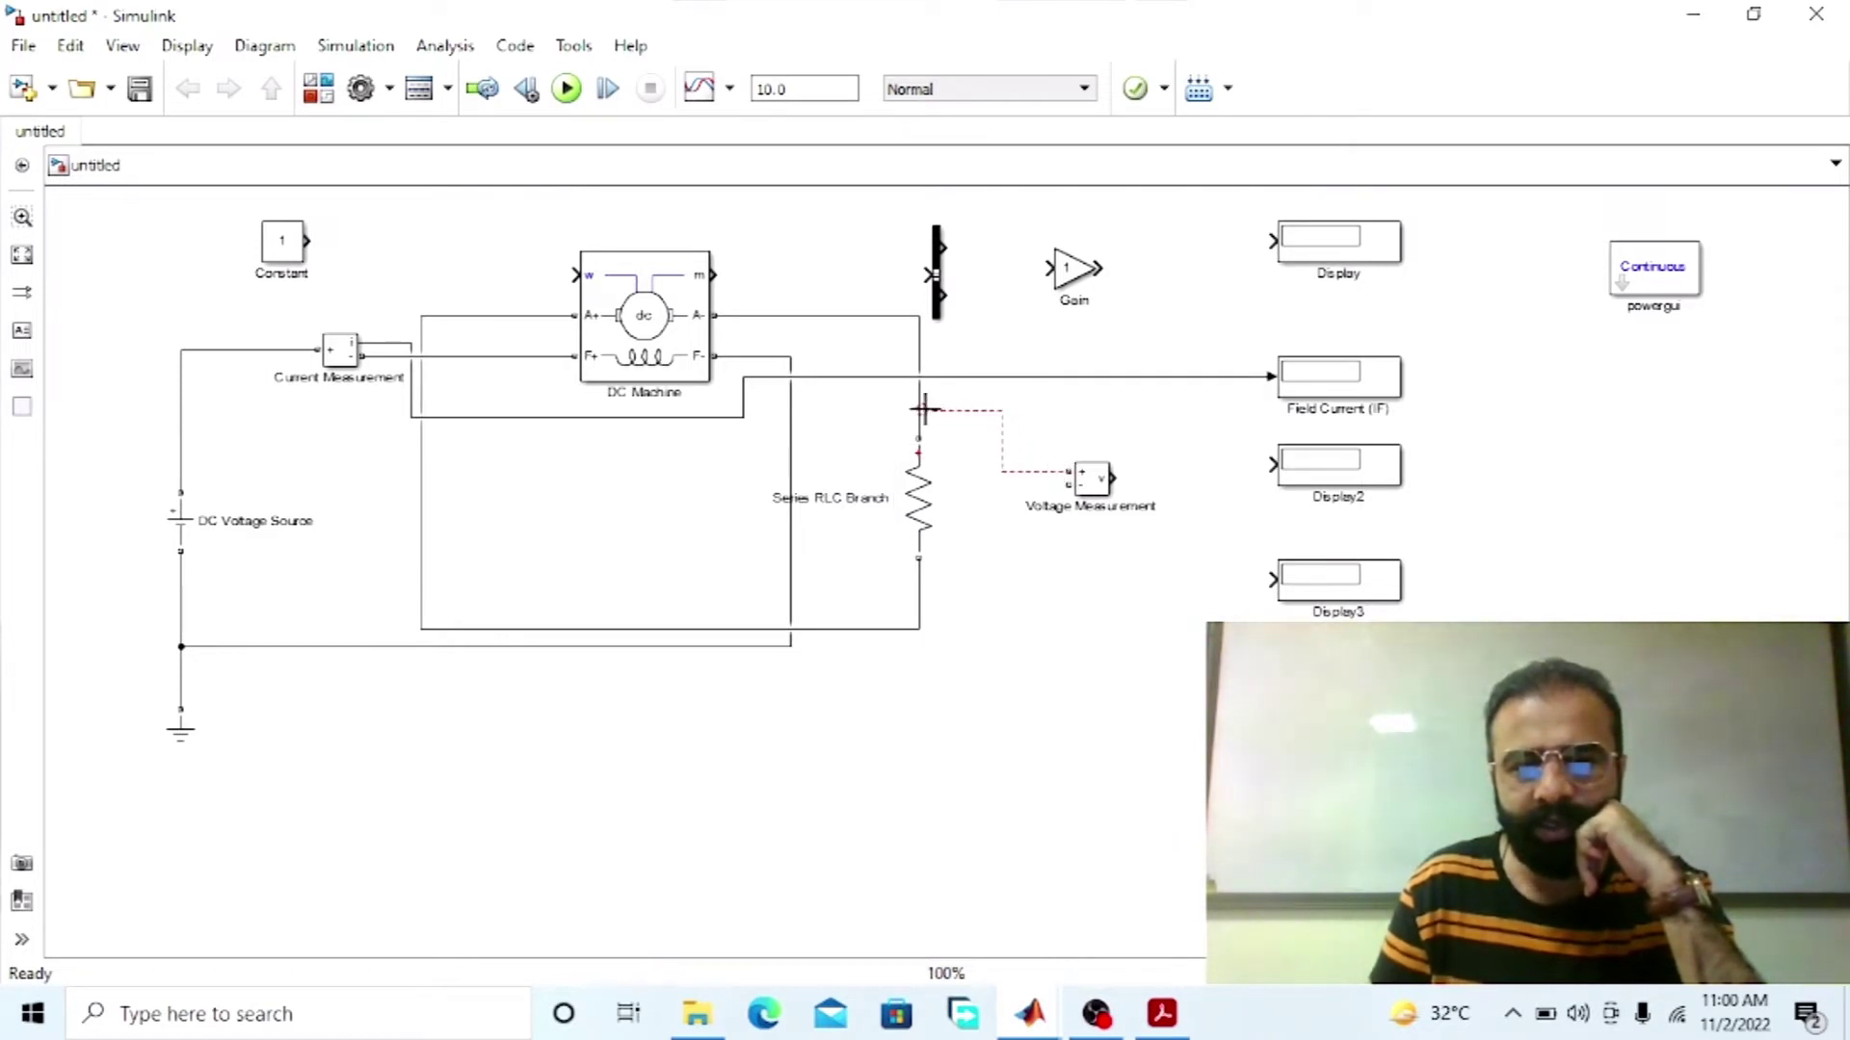
{"action": "left_click_drag", "start_coordinate": [1066, 486], "coordinate": [919, 594]}
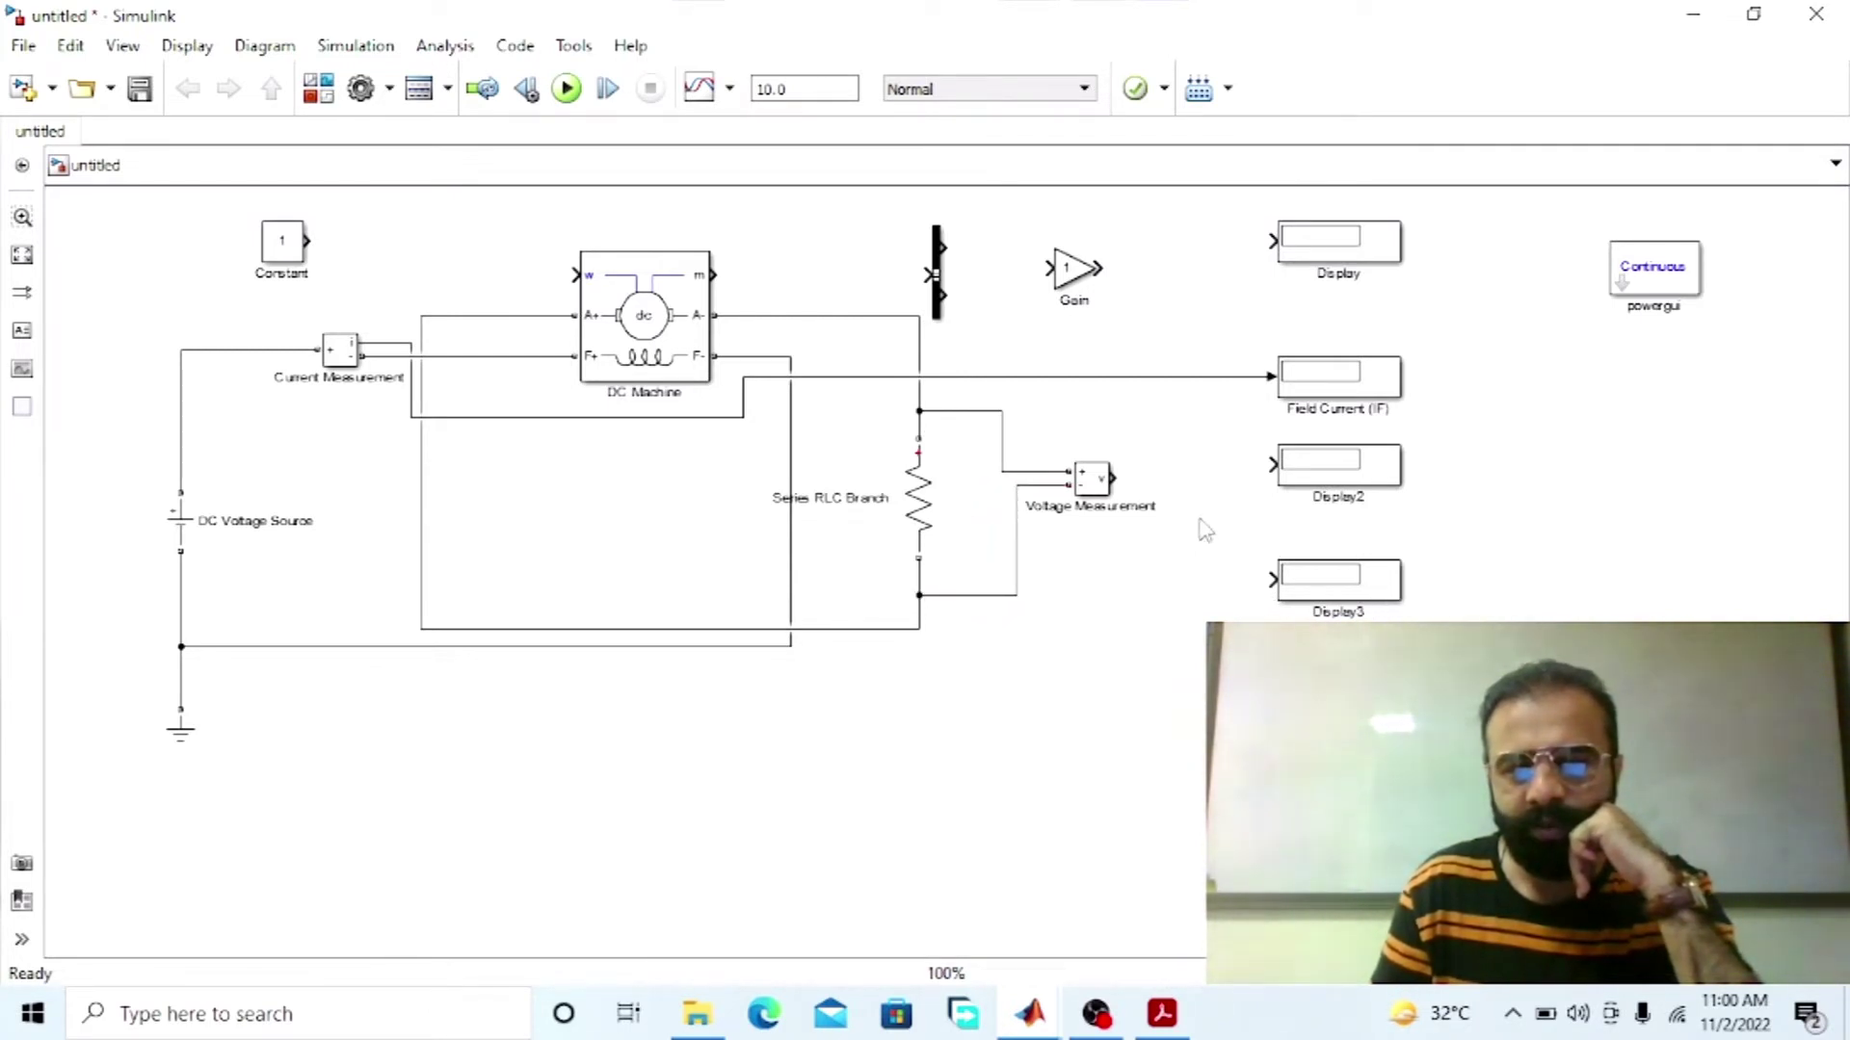
Step: Connect the Voltage Measurement output to Display3 and nudge that display slightly to the right
{"action": "left_click_drag", "start_coordinate": [1115, 478], "coordinate": [1274, 579]}
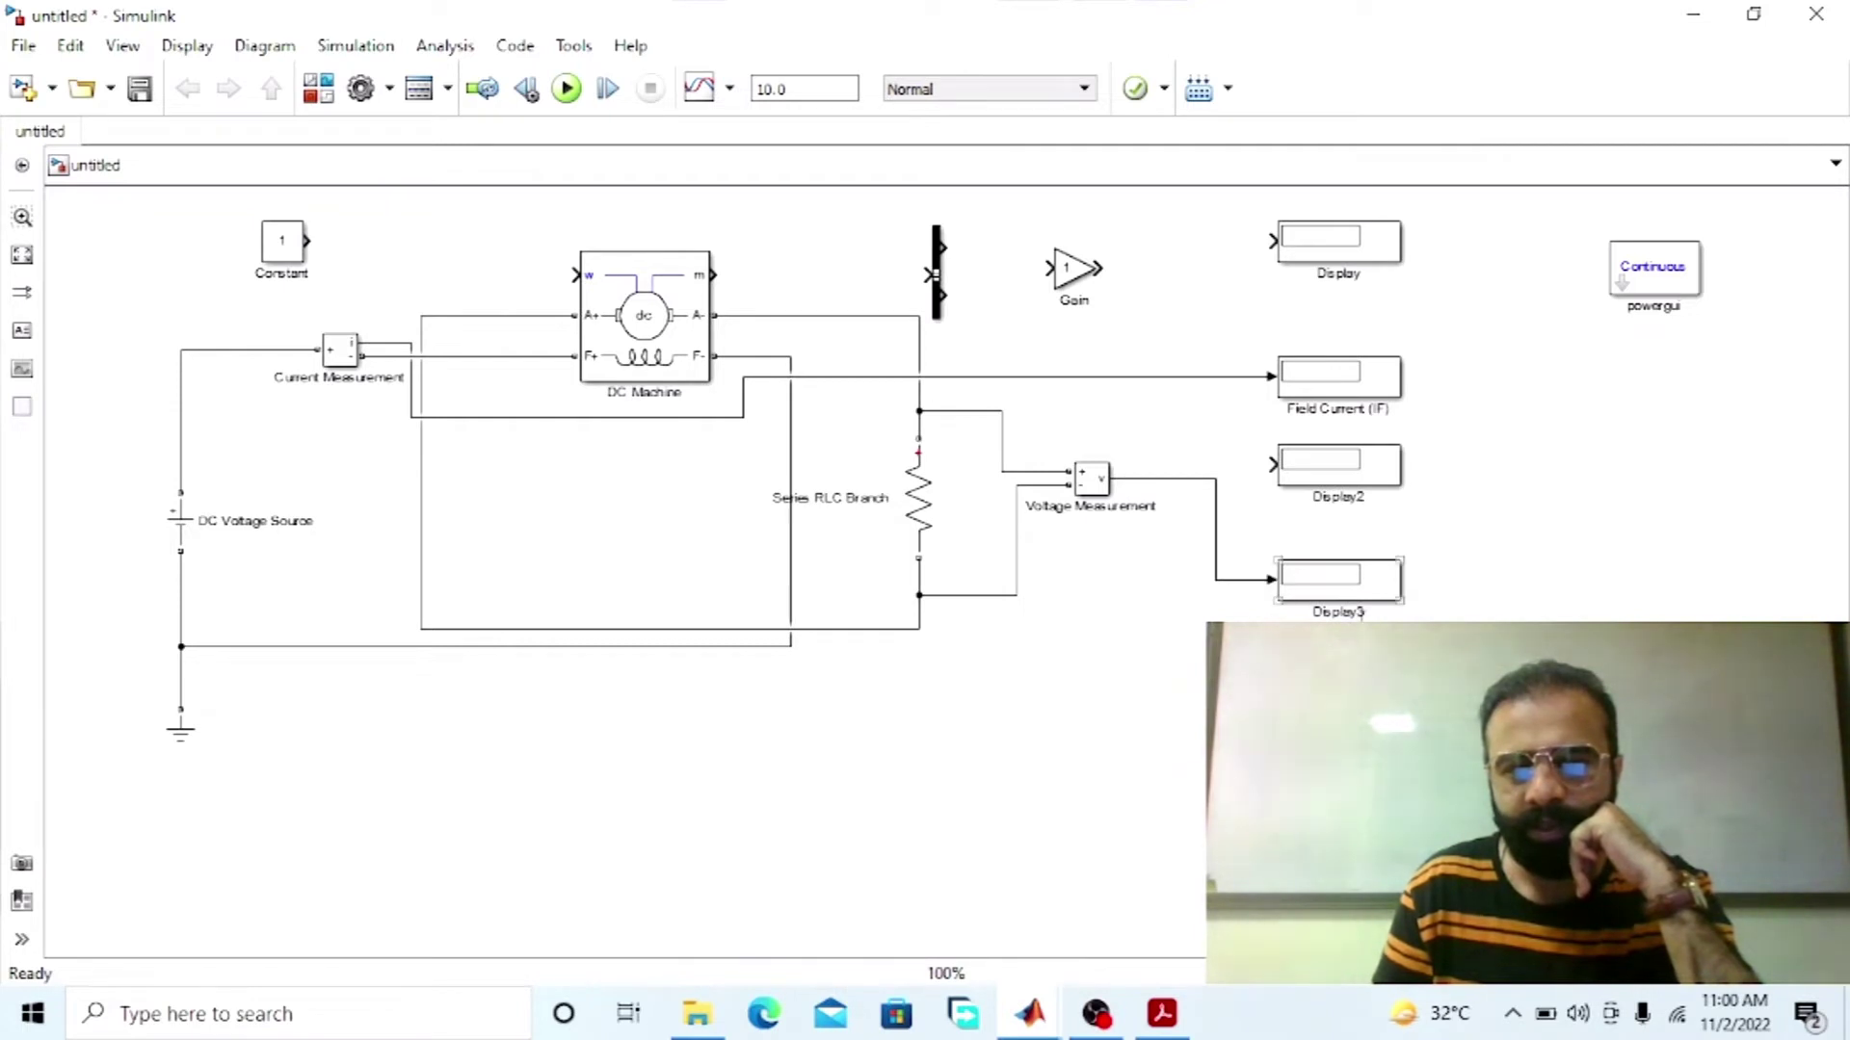
{"action": "key", "text": "Right"}
{"action": "key", "text": "Right"}
{"action": "key", "text": "Right"}
{"action": "key", "text": "Right"}
{"action": "key", "text": "Right"}
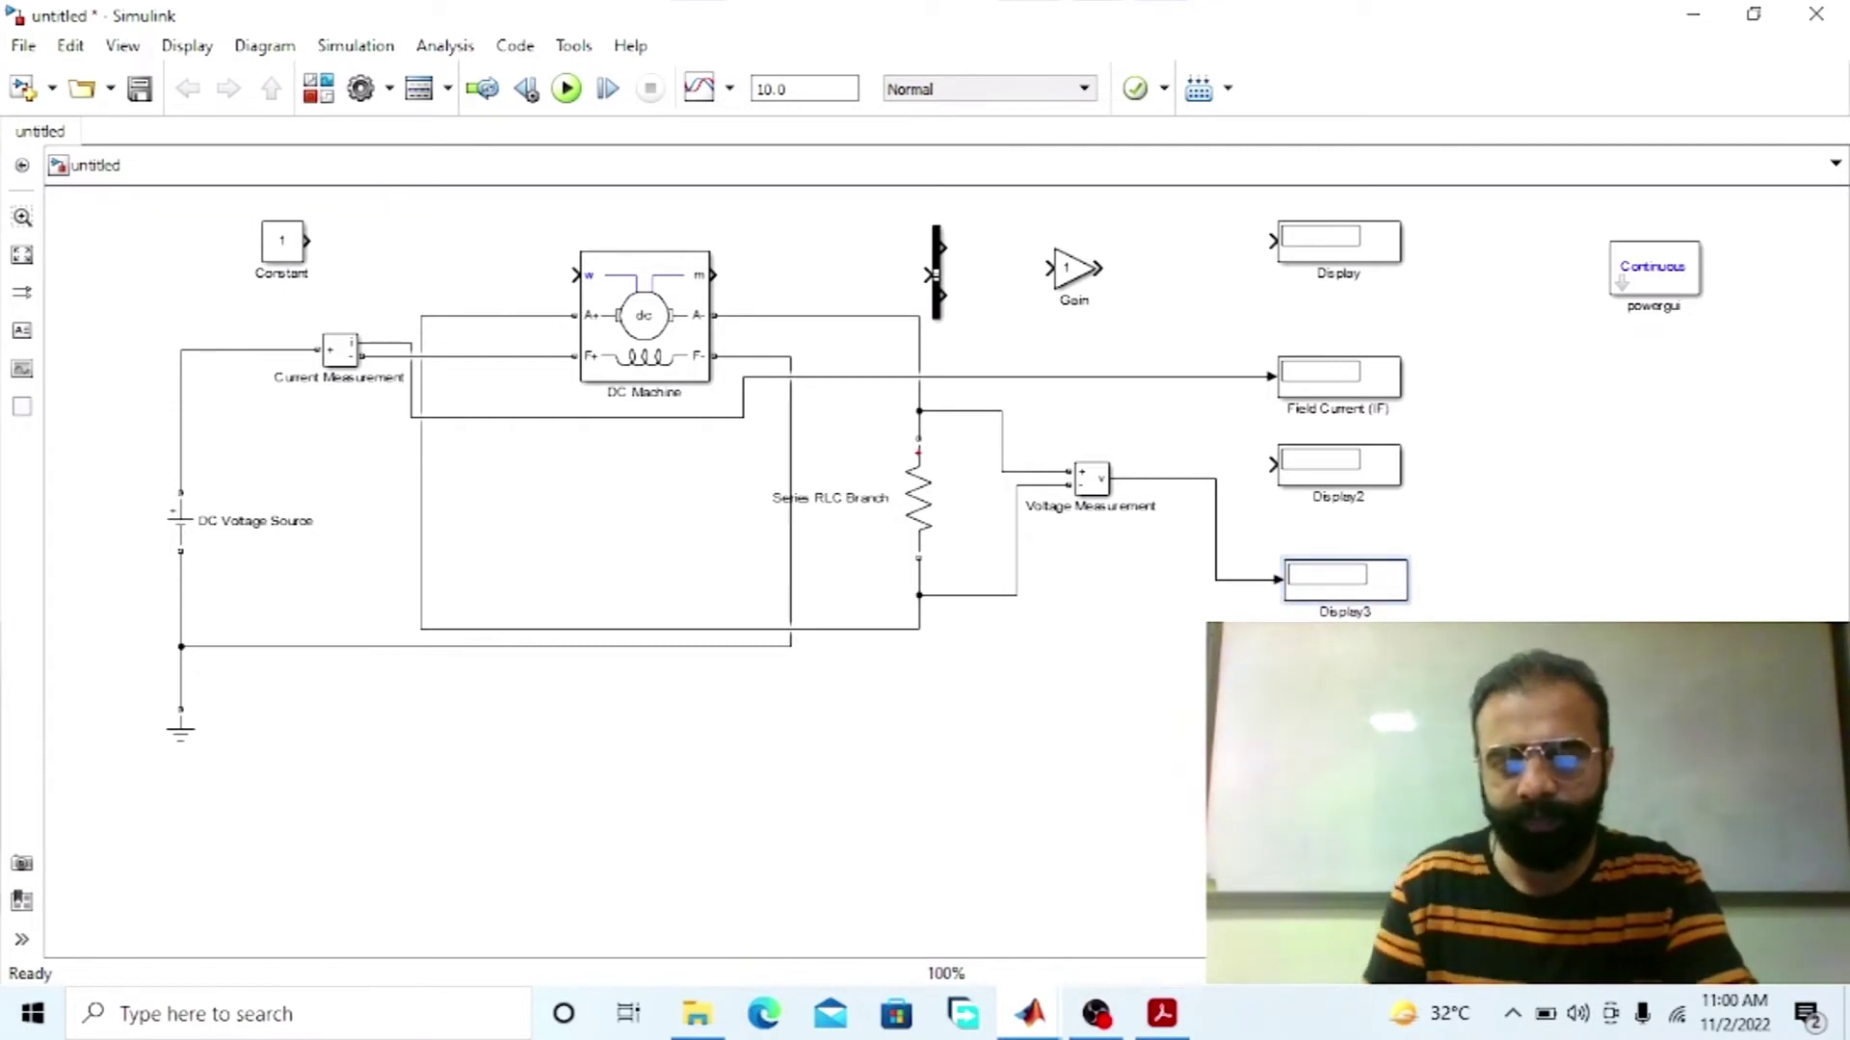
Step: Rename the display fed by the Voltage Measurement as "Load Voltage" and adjust its position slightly
{"action": "double_click", "coordinate": [1345, 611]}
{"action": "type", "text": "Di"}
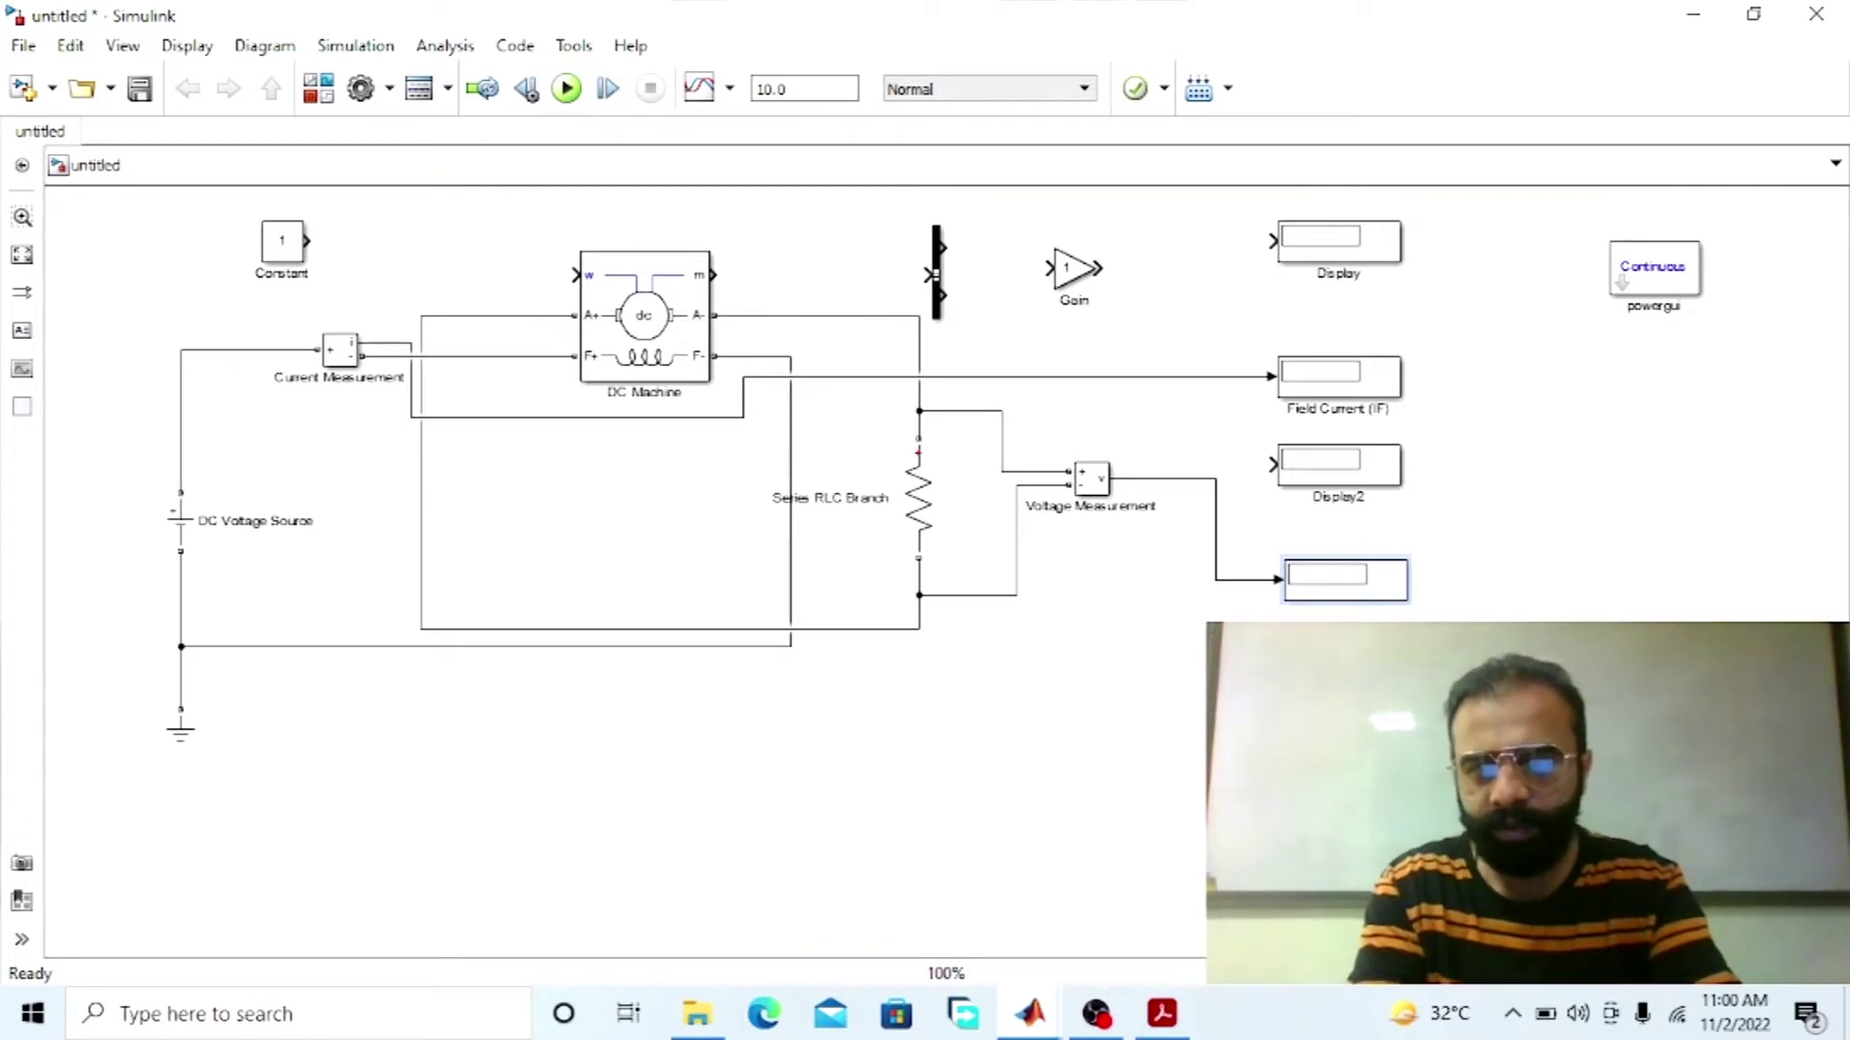
{"action": "type", "text": "ad Voltage"}
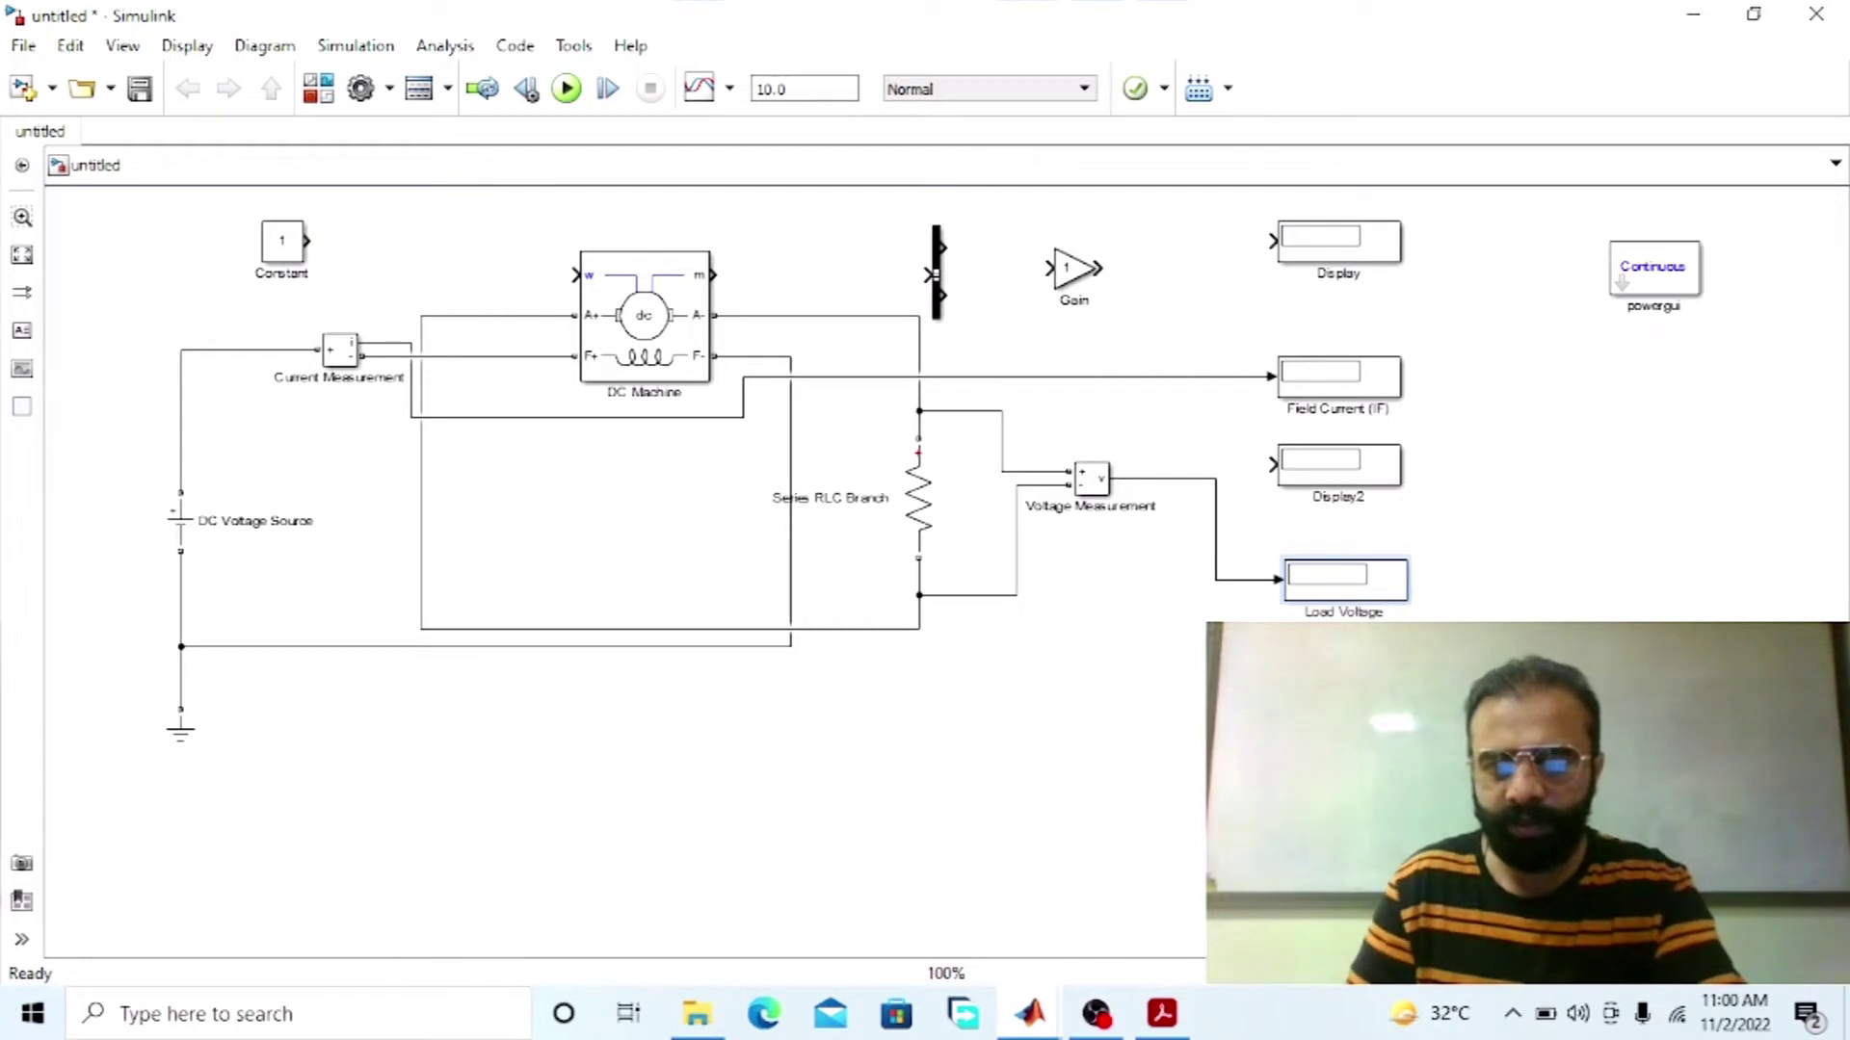
{"action": "left_click", "coordinate": [1600, 618]}
{"action": "left_click", "coordinate": [1366, 605]}
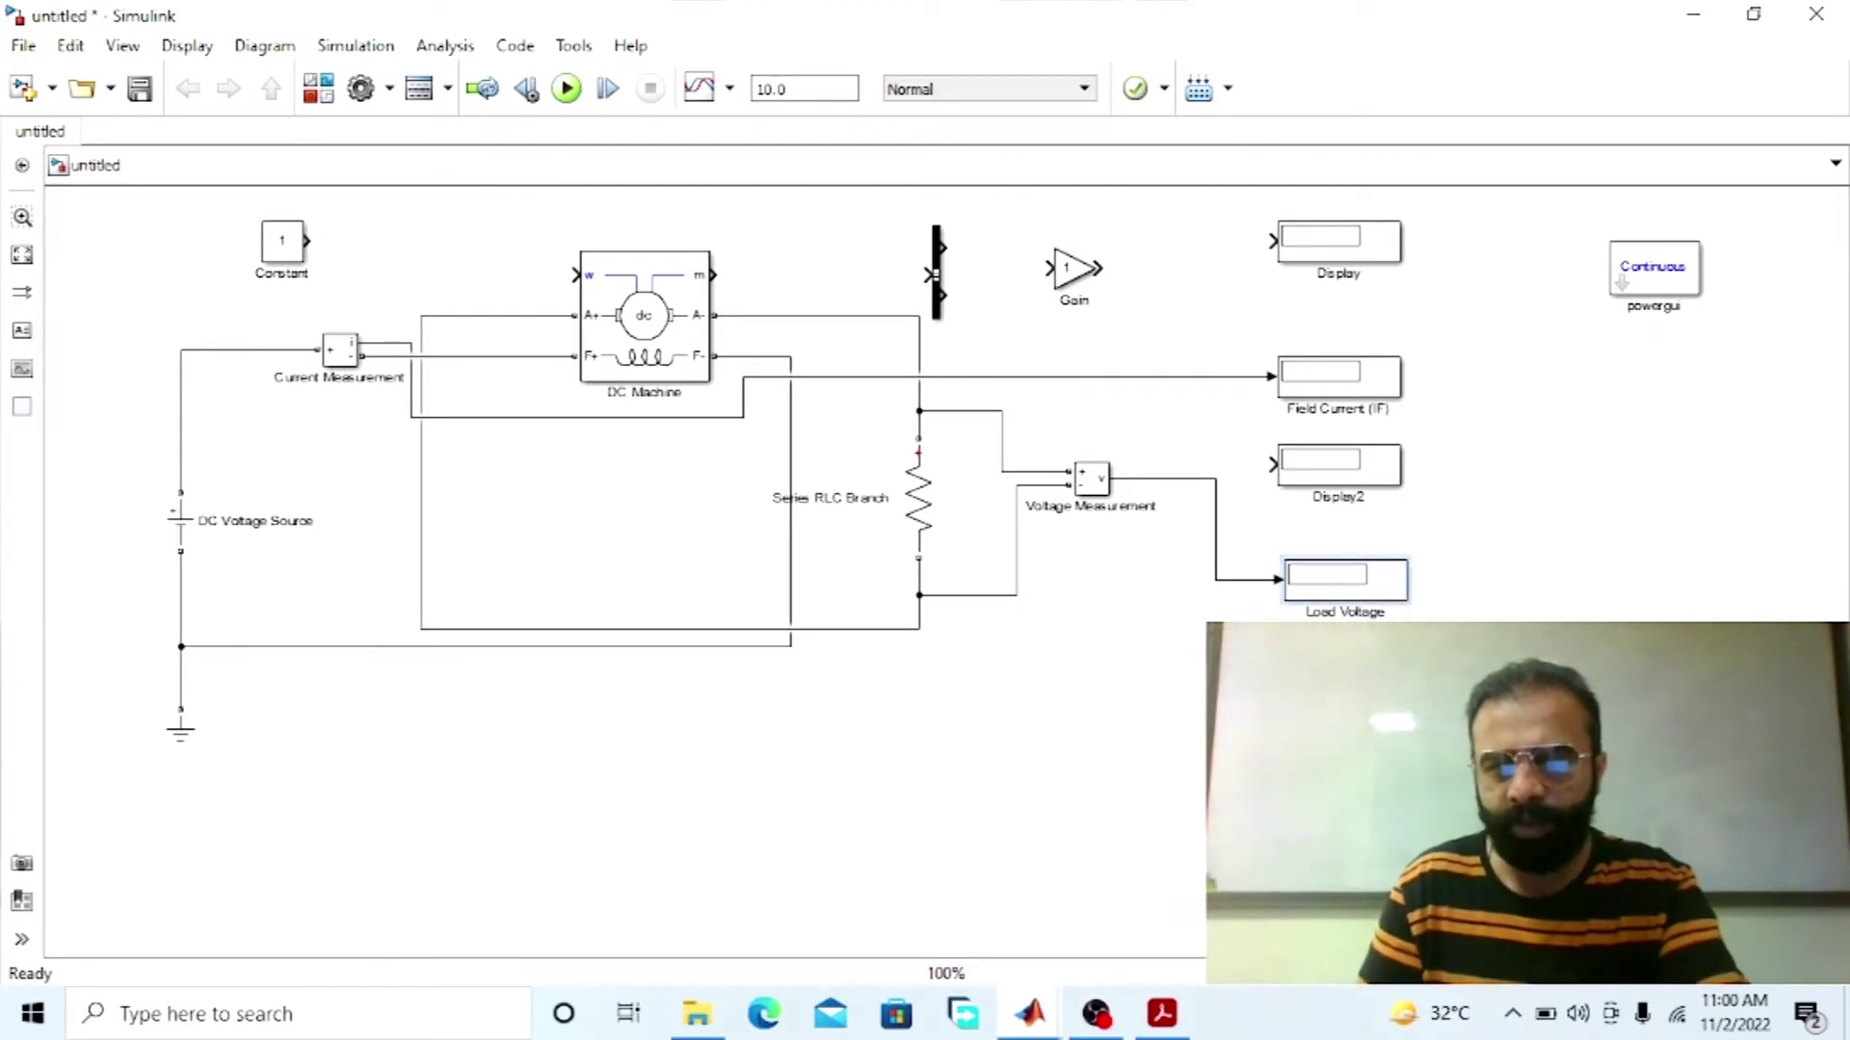
{"action": "left_click_drag", "start_coordinate": [1346, 579], "coordinate": [1359, 579]}
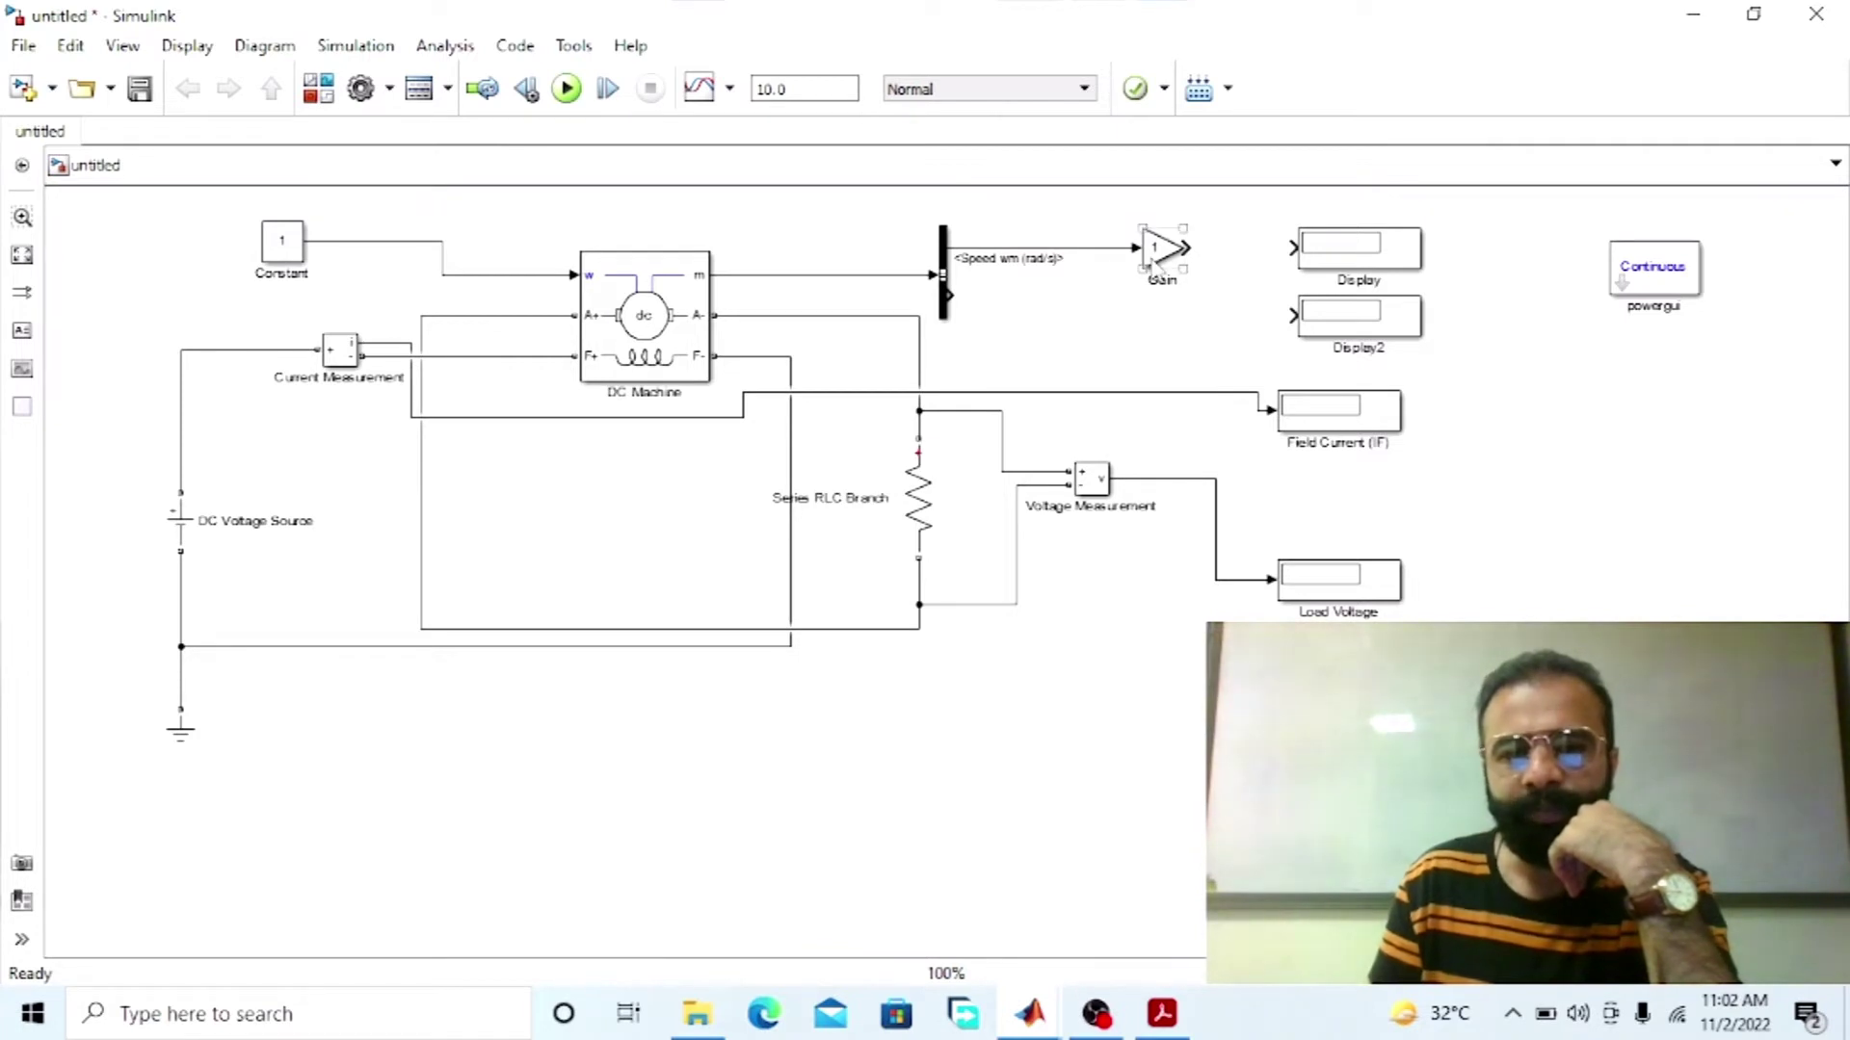
Step: Rename the Gain block on the machine's speed signal as "Rad/Sec - RPM"
{"action": "left_click", "coordinate": [1355, 335]}
{"action": "key", "text": "BackSpace"}
{"action": "key", "text": "BackSpace"}
{"action": "key", "text": "BackSpace"}
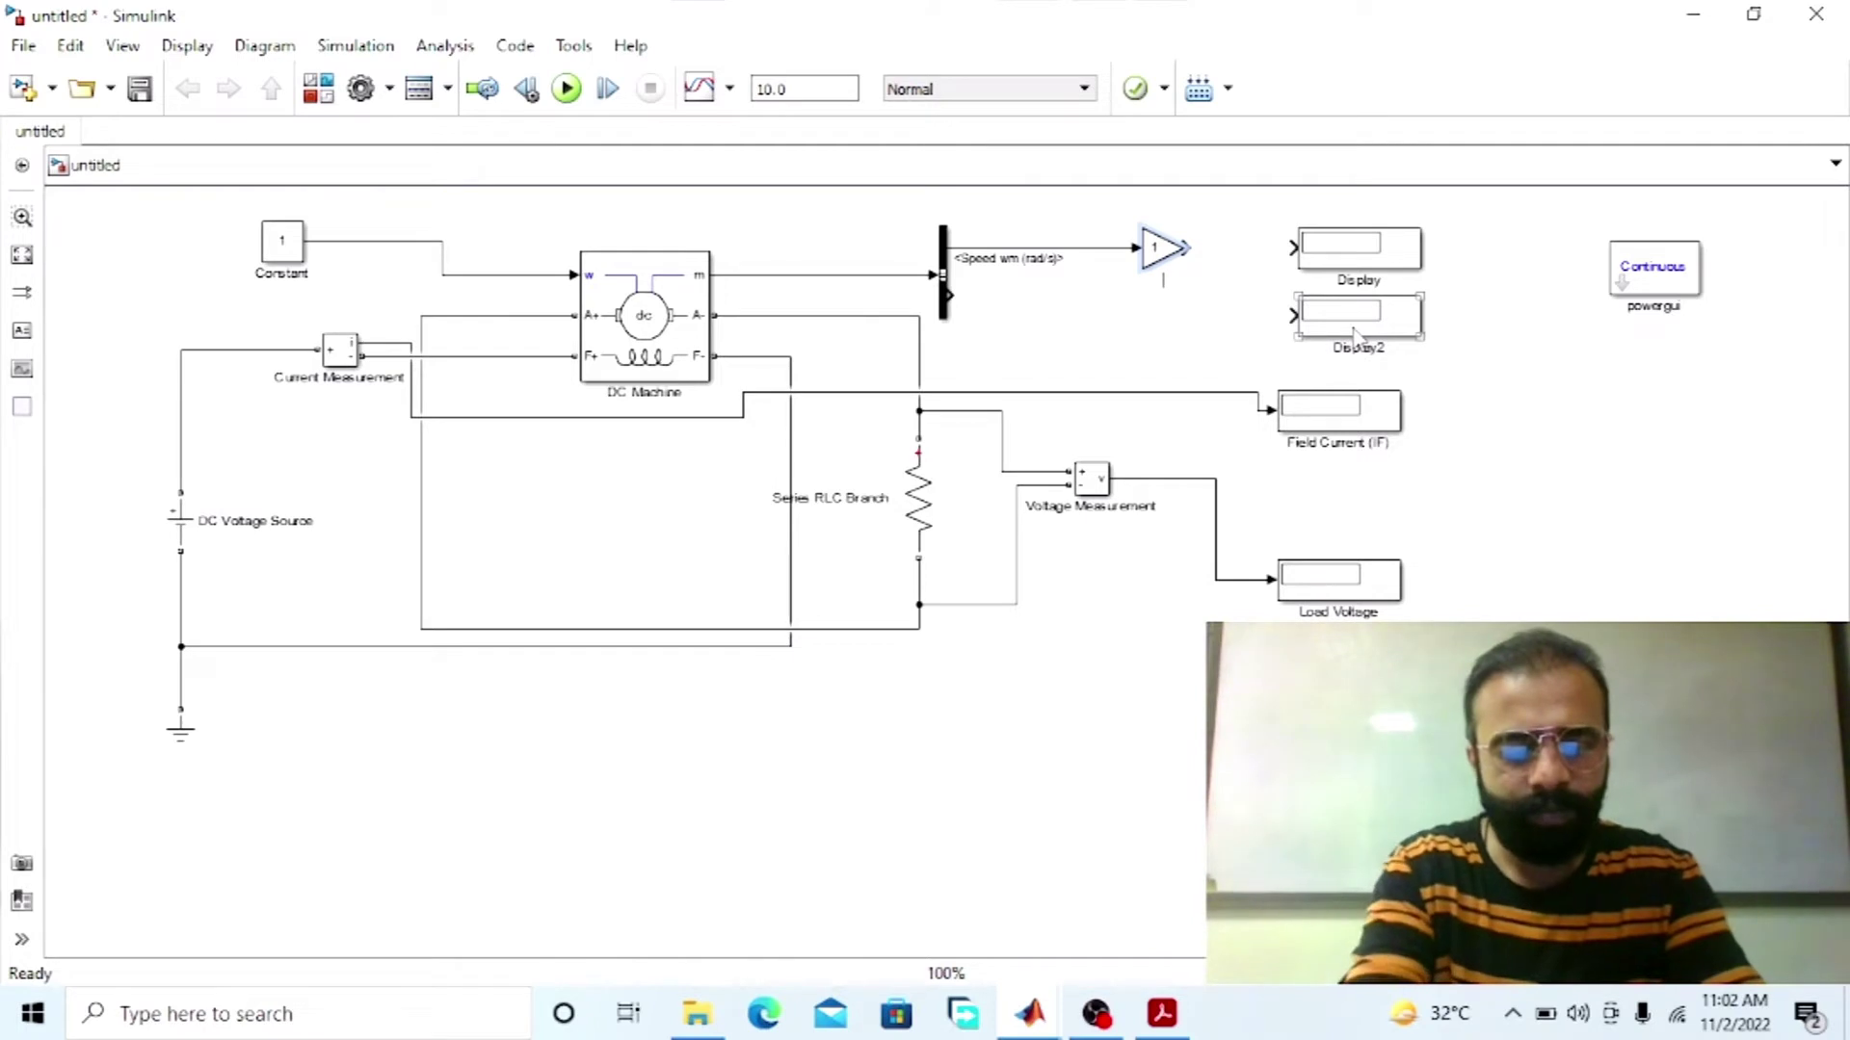
{"action": "type", "text": "Rad/Sec"}
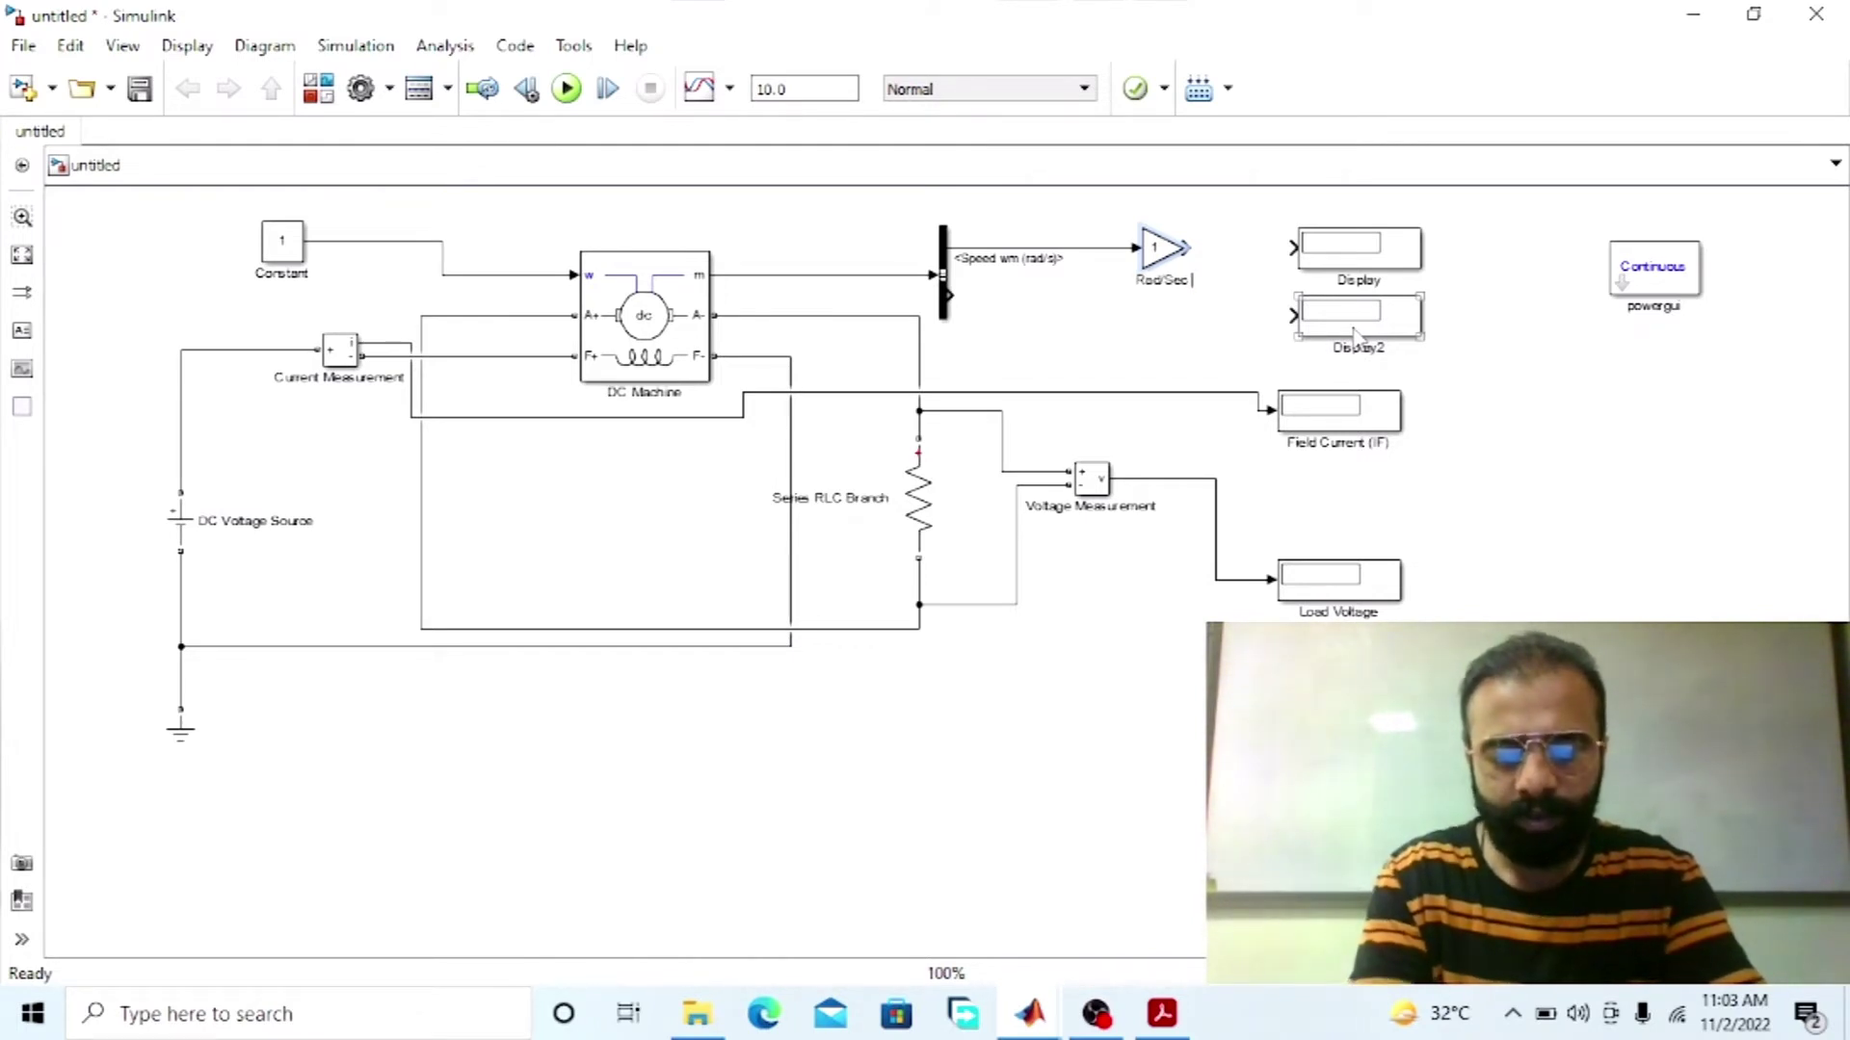
{"action": "type", "text": " - RPM"}
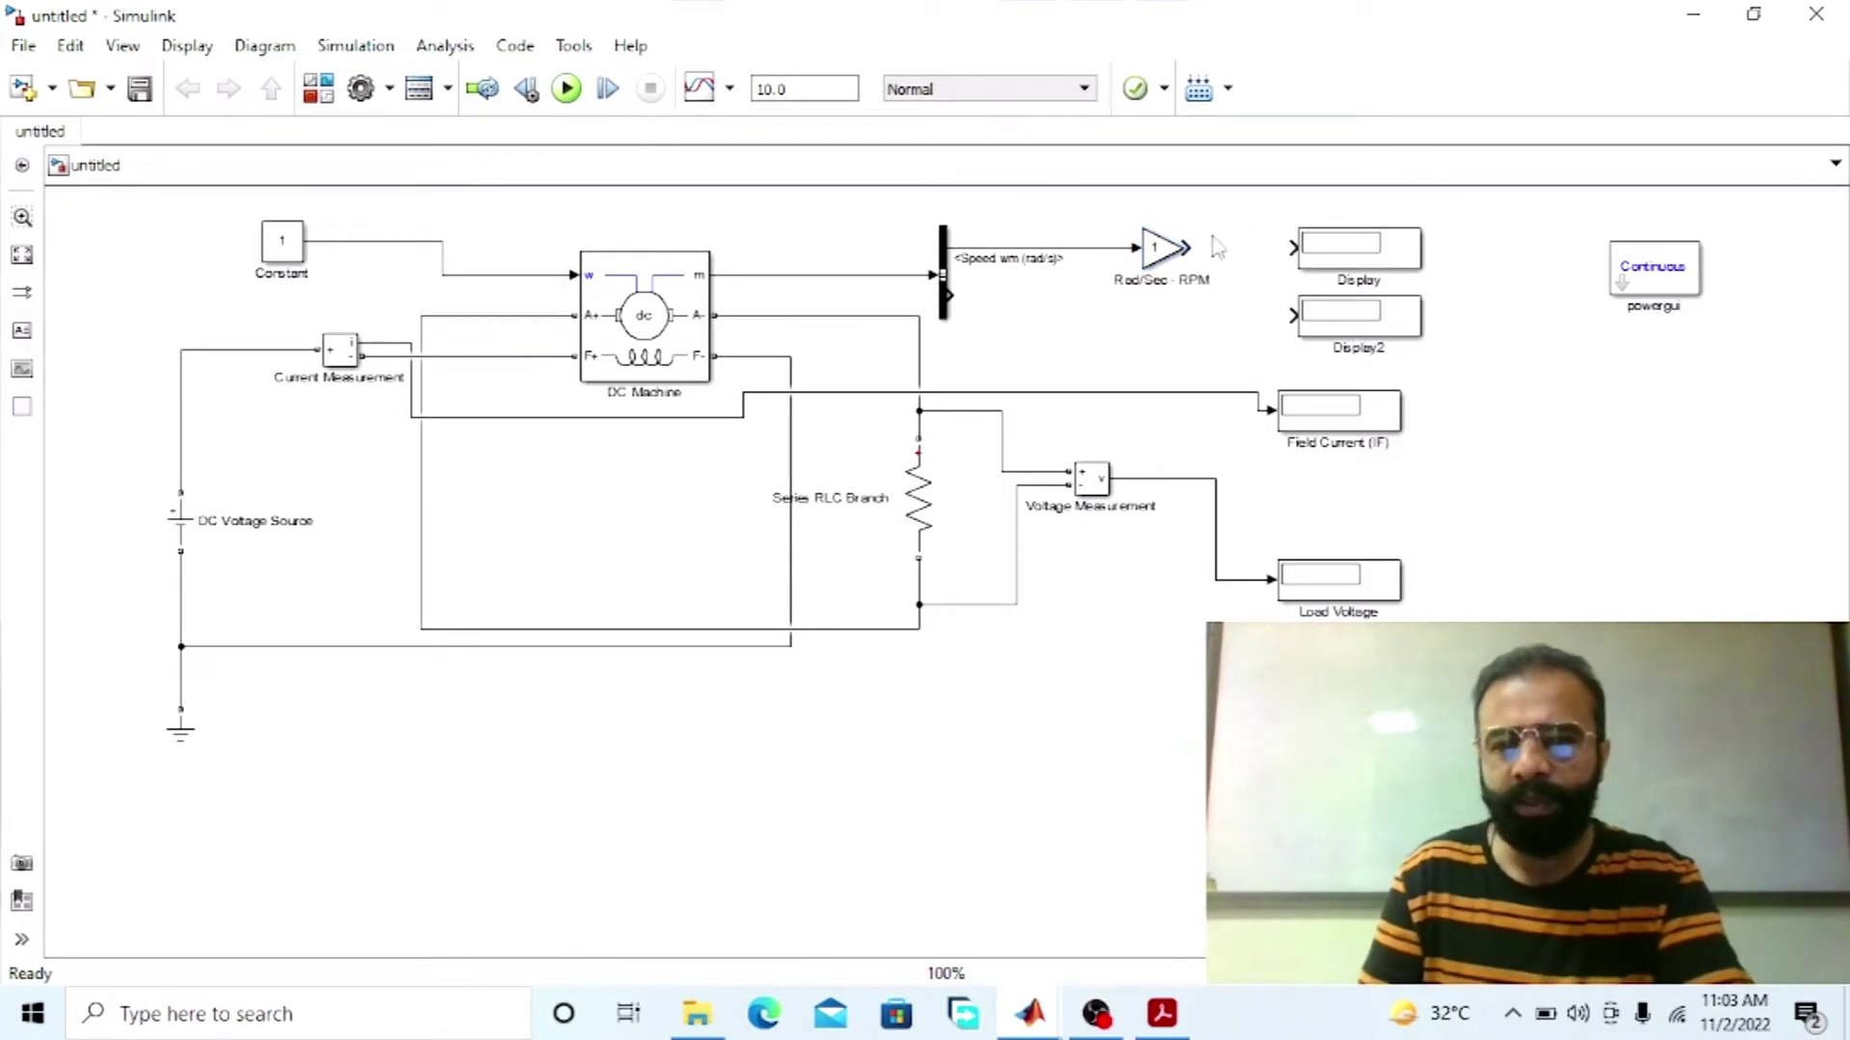
Step: Connect the output of the speed-conversion gain to the uppermost Display block and select that display
{"action": "left_click_drag", "start_coordinate": [1191, 247], "coordinate": [1294, 249]}
{"action": "left_click", "coordinate": [1315, 266]}
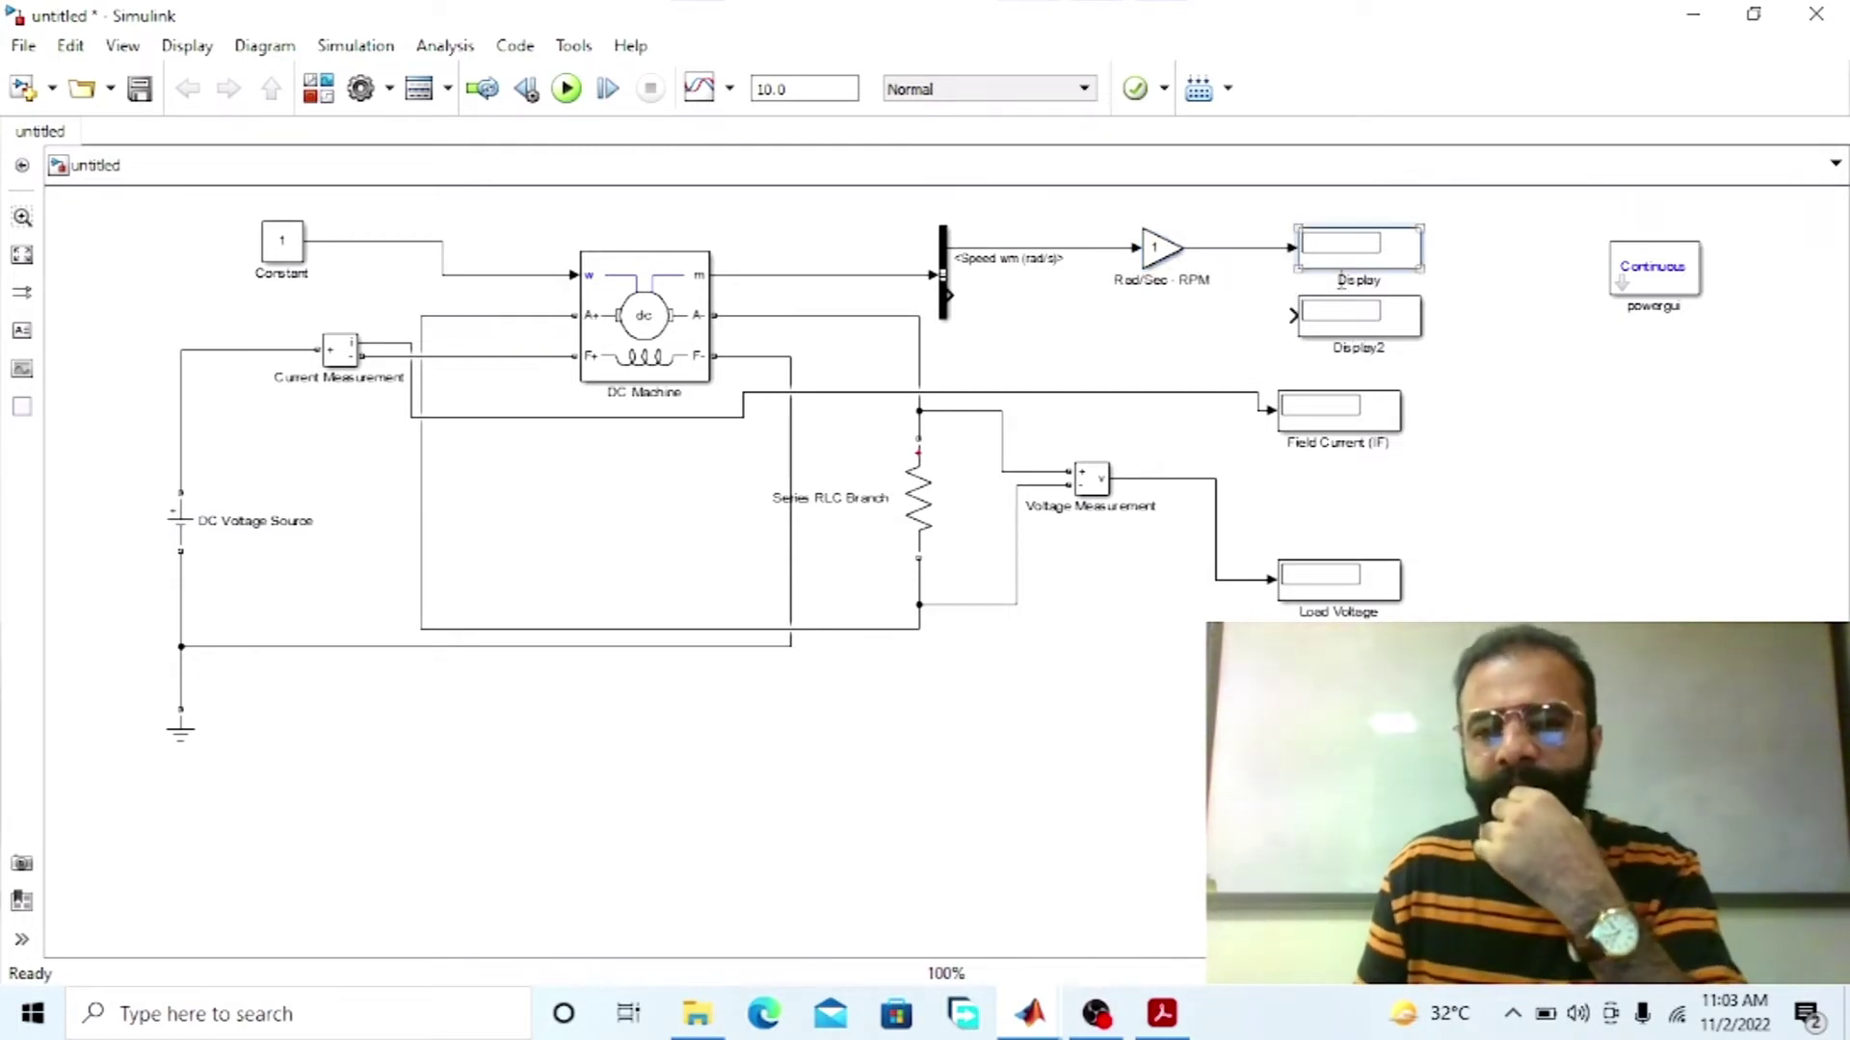
Step: Rename the uppermost display, fed by the Rad/Sec - RPM gain, as "Speed RPM"
{"action": "left_click", "coordinate": [1378, 279]}
{"action": "type", "text": "S"}
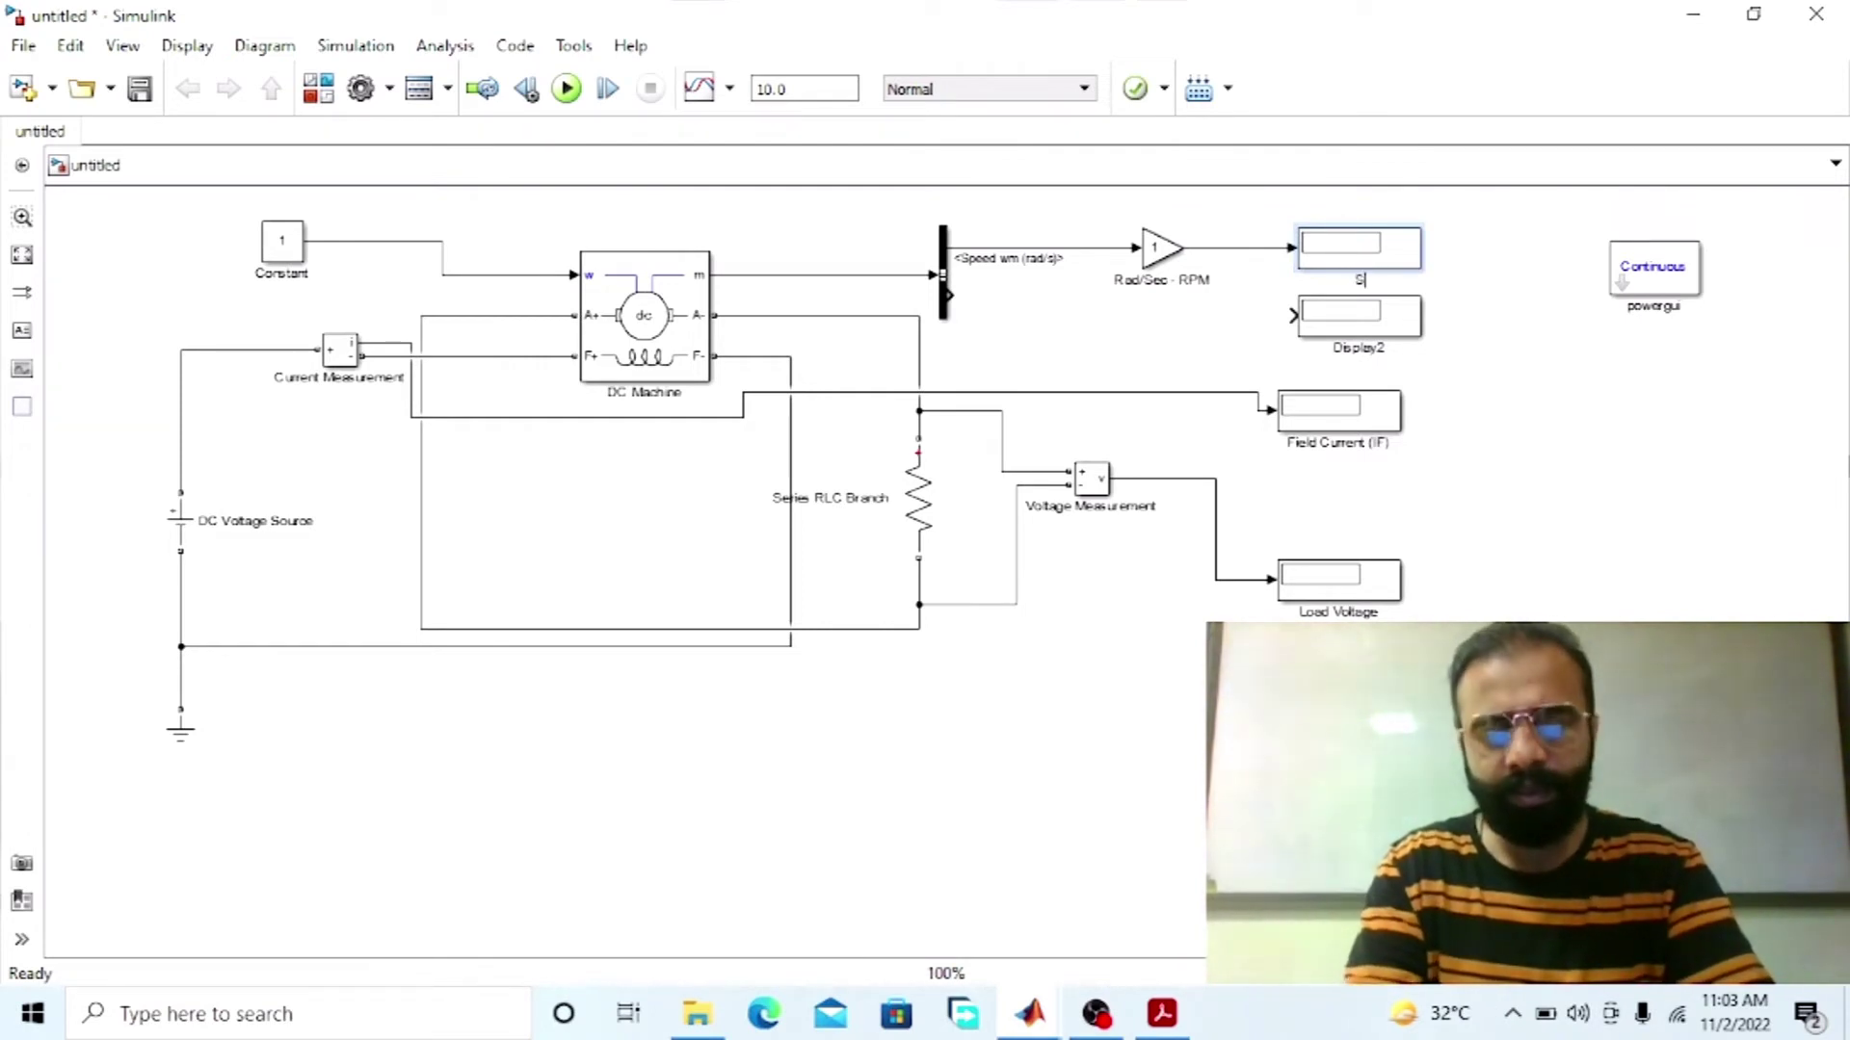
{"action": "type", "text": "peed RPM"}
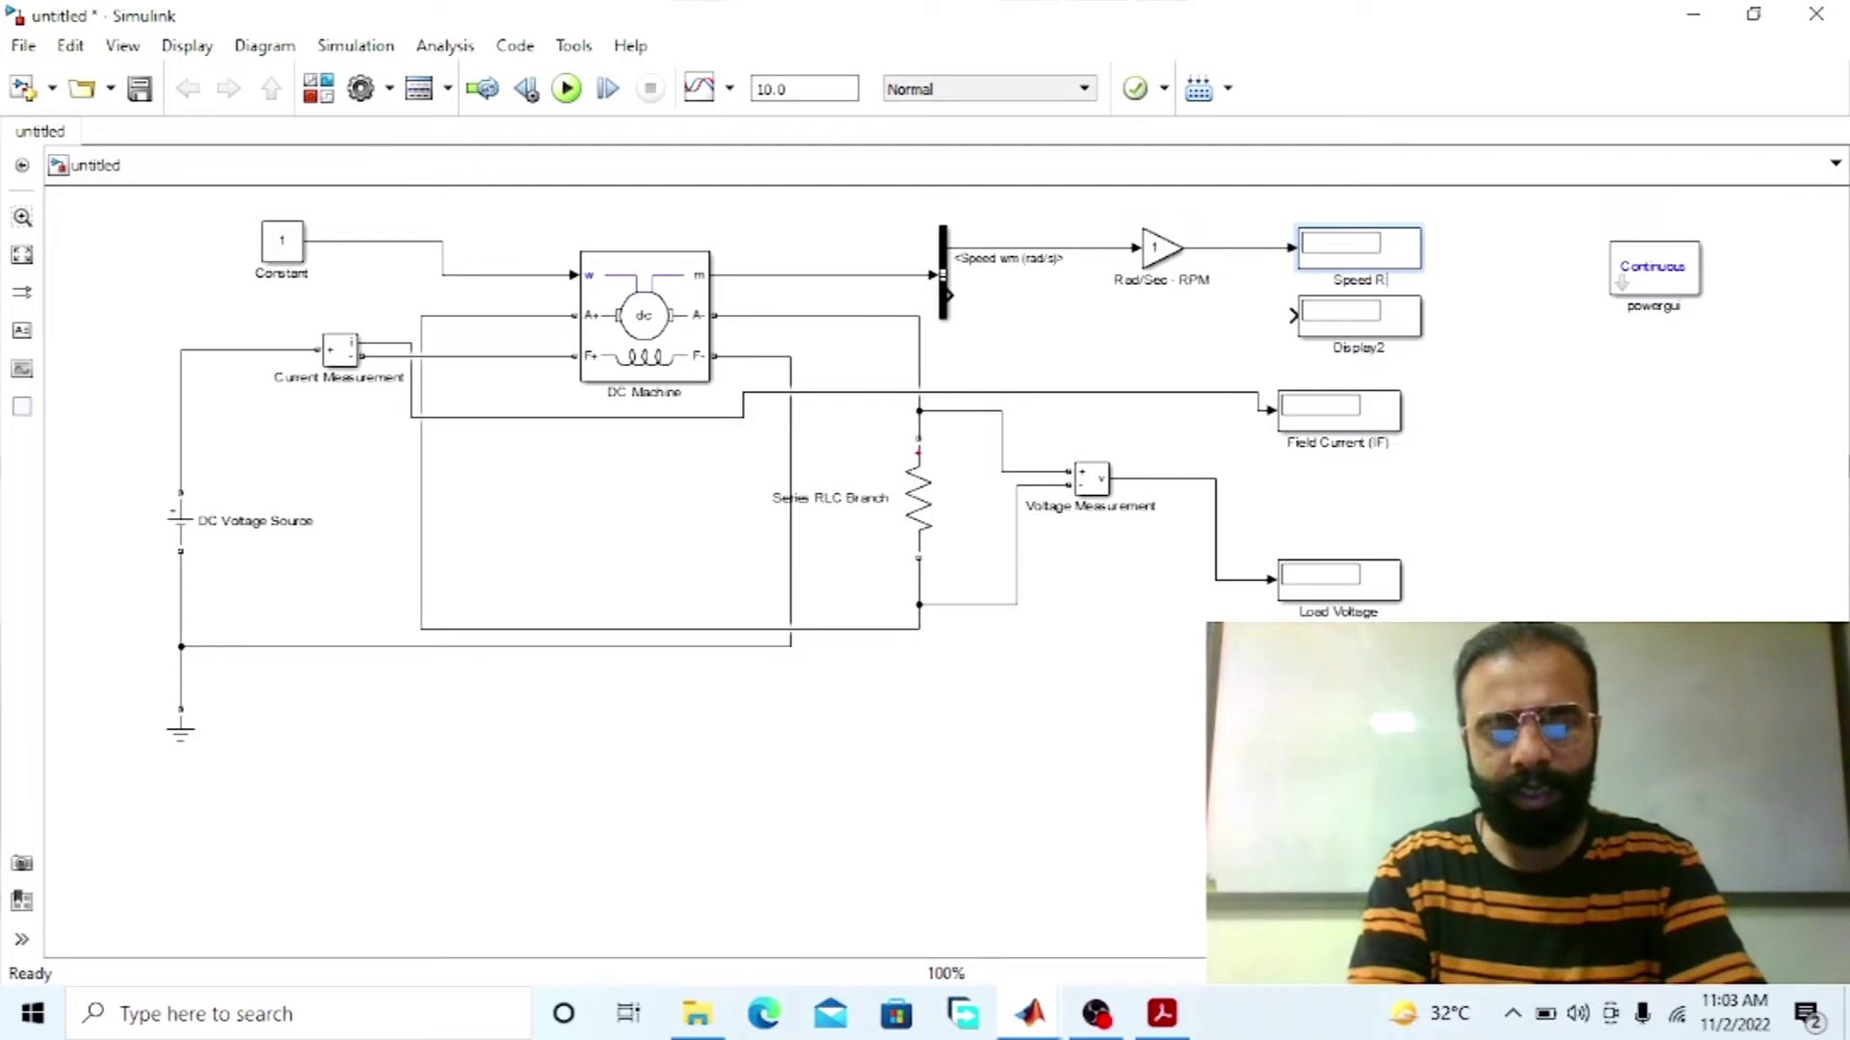
{"action": "left_click", "coordinate": [1758, 489]}
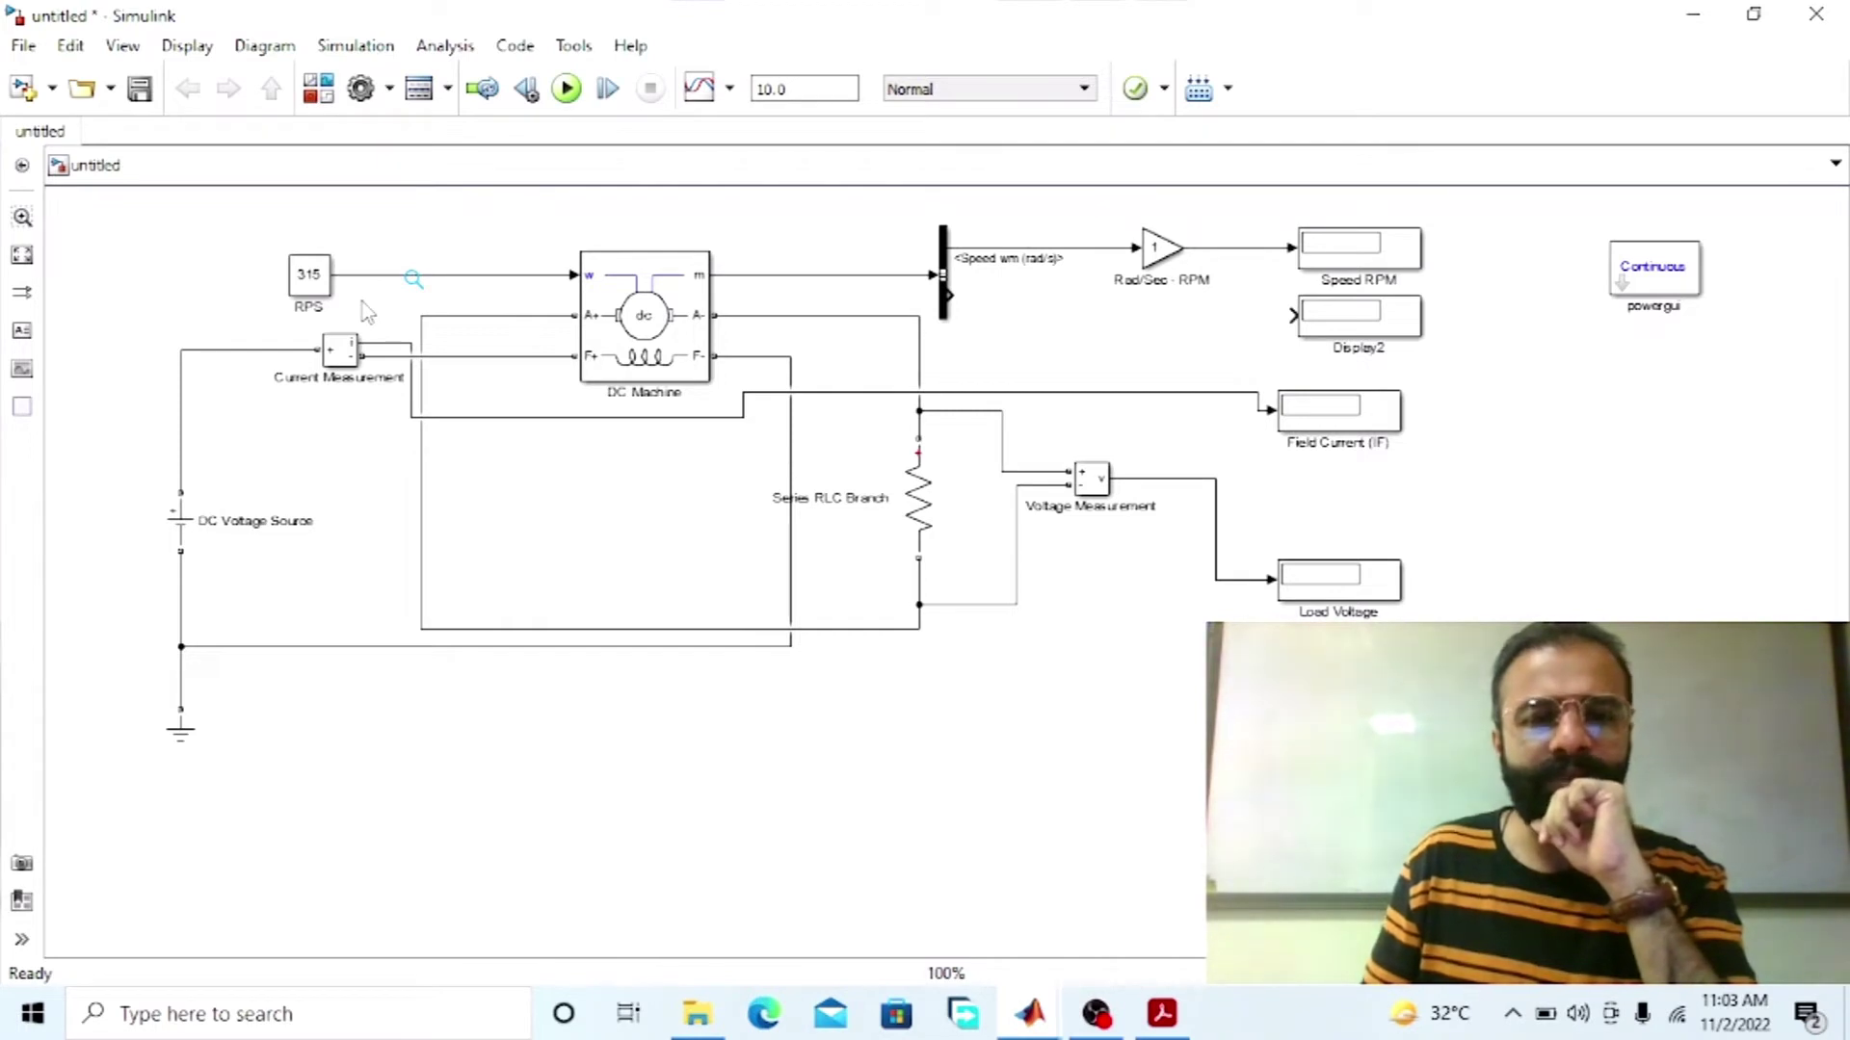
{"action": "left_click", "coordinate": [616, 286]}
{"action": "left_click", "coordinate": [546, 306]}
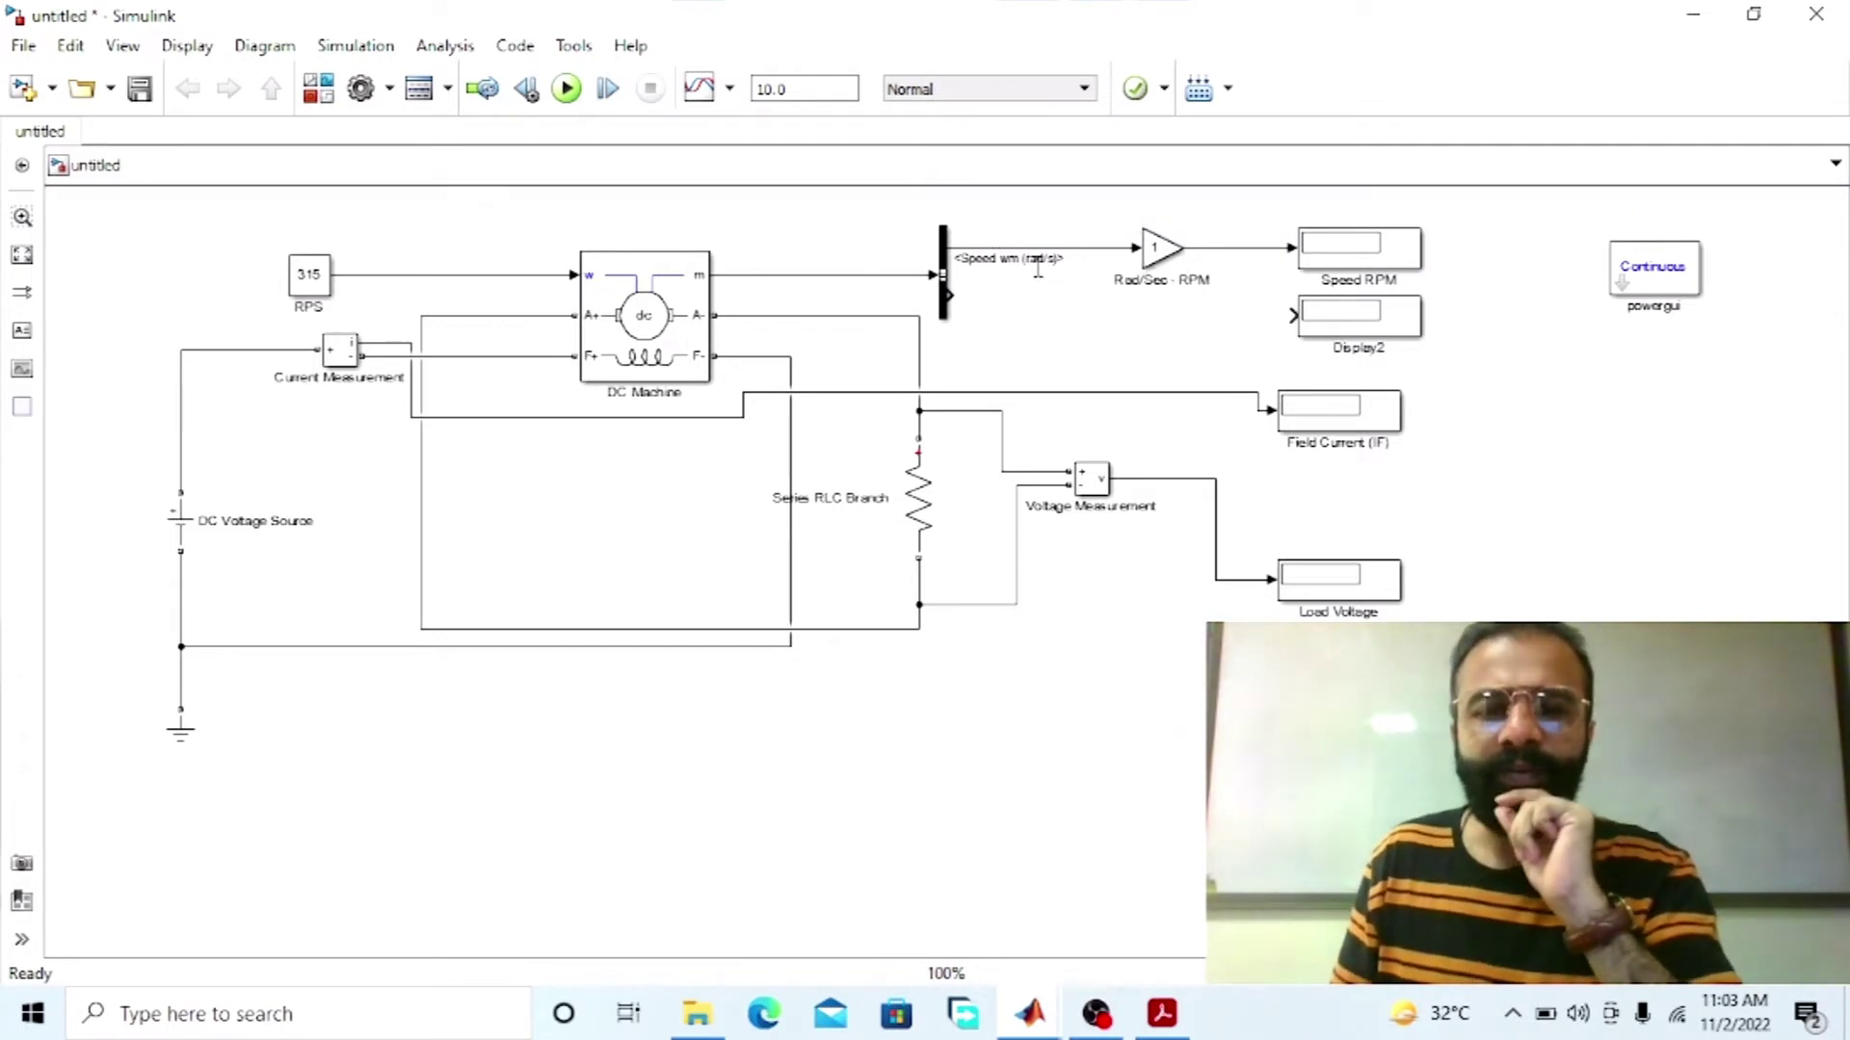
{"action": "left_click", "coordinate": [1369, 270]}
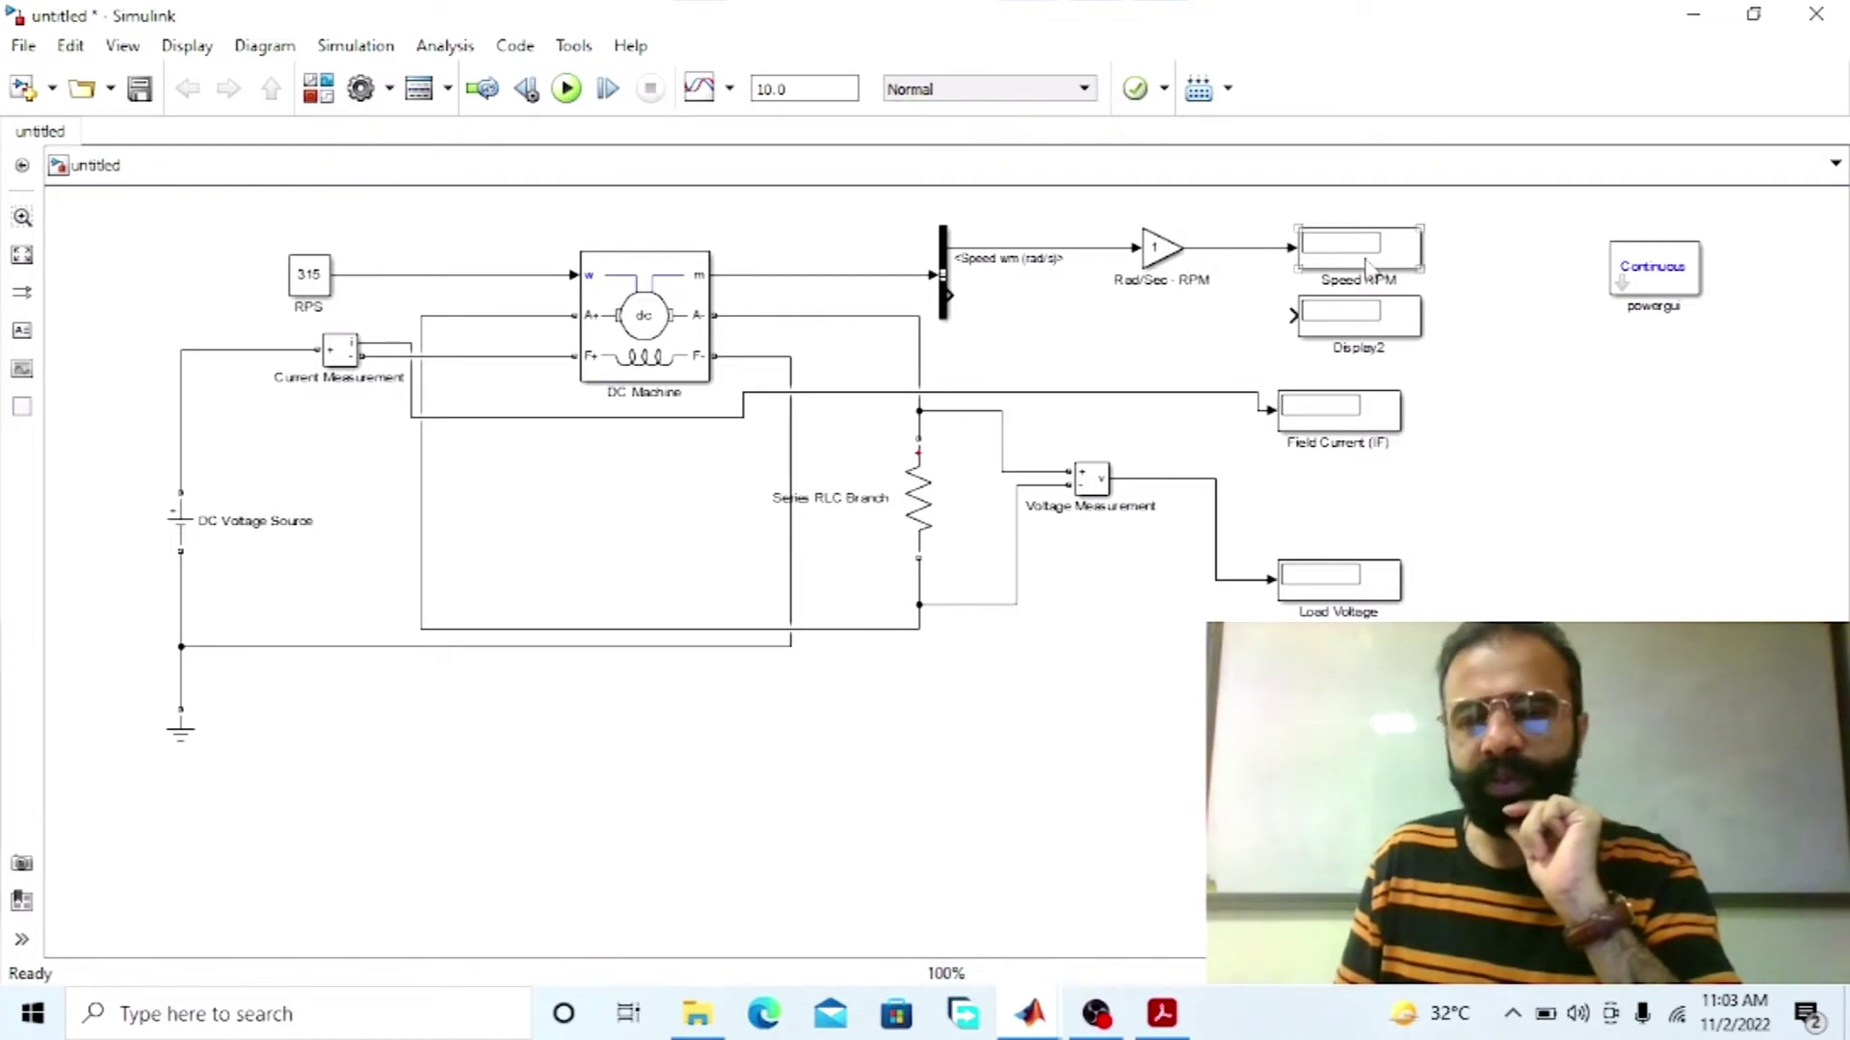
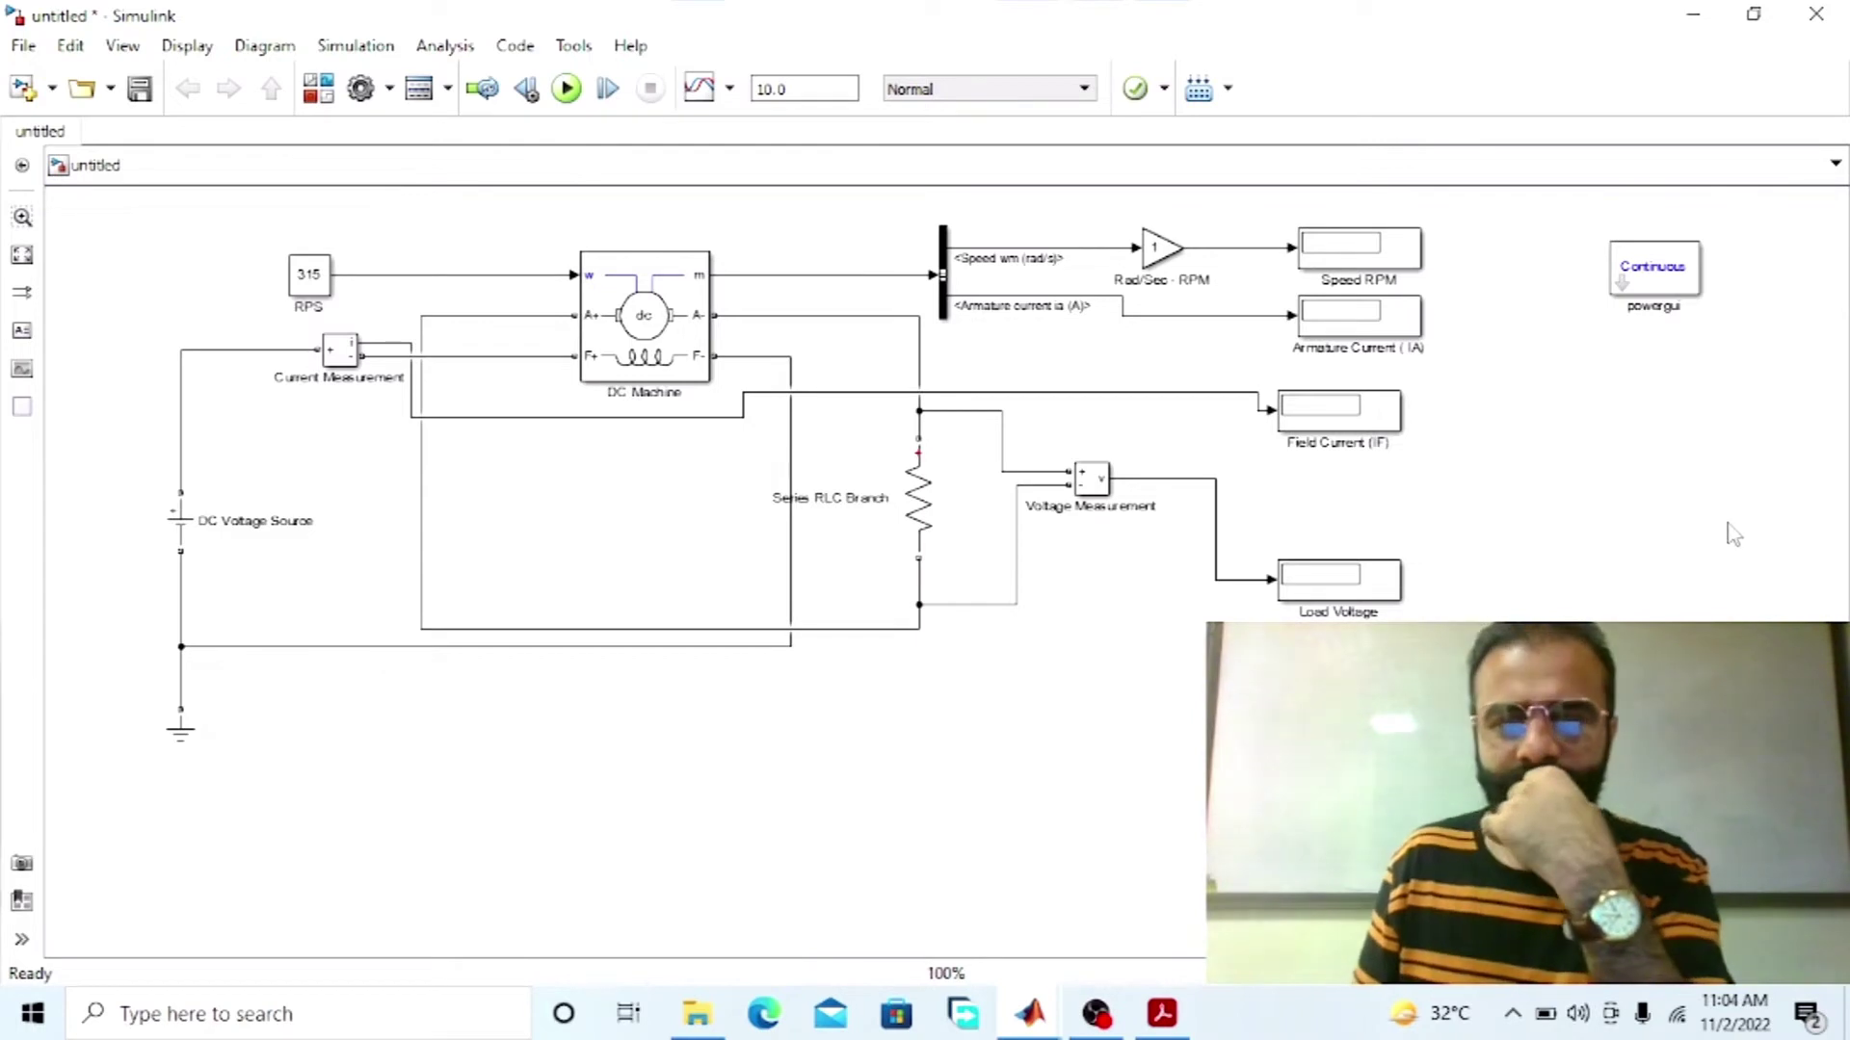
Step: Move the Load Voltage display slightly up and to the right, and make a copy of it
{"action": "left_click_drag", "start_coordinate": [1360, 591], "coordinate": [1394, 544]}
{"action": "key", "text": "ctrl+c"}
{"action": "key", "text": "ctrl+v"}
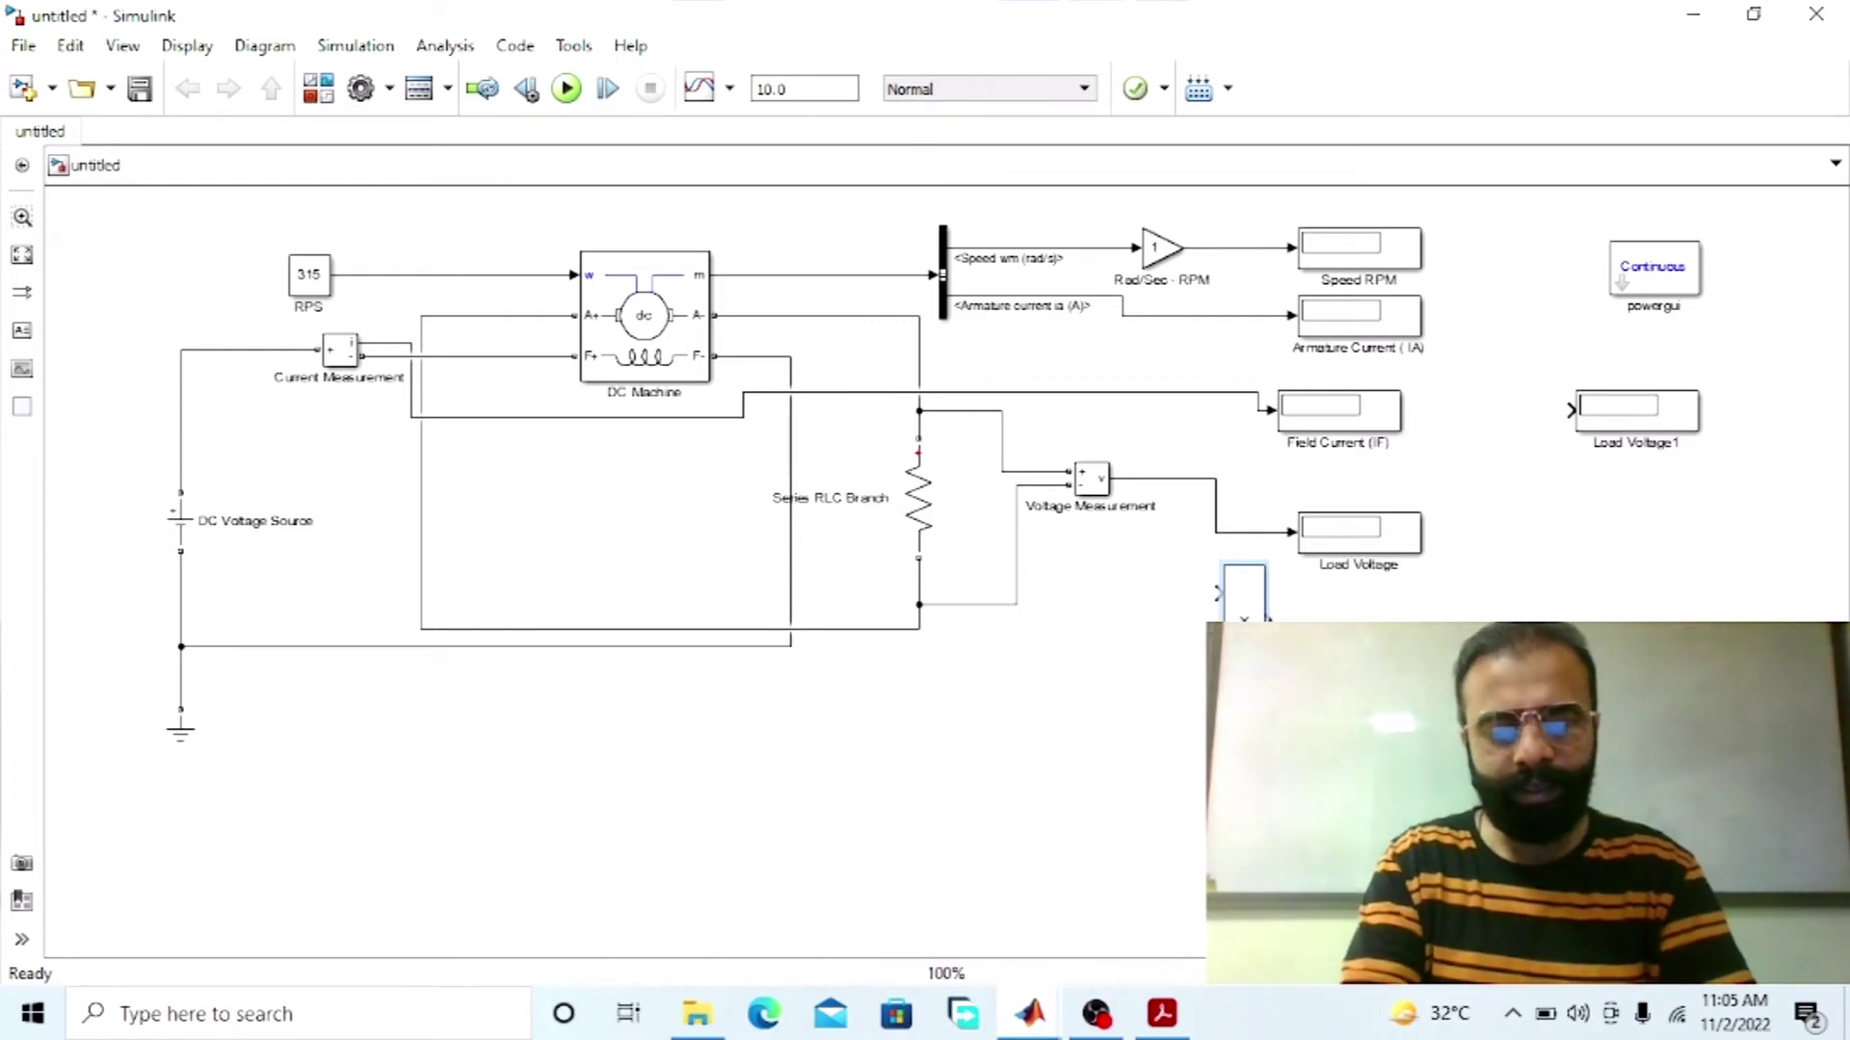
Step: Wire the Product block's inputs to the Voltage Measurement and armature current signals, and its output to the copied Load Voltage display
{"action": "mouse_move", "coordinate": [1218, 591]}
{"action": "left_mouse_down"}
{"action": "mouse_move", "coordinate": [1245, 591]}
{"action": "mouse_move", "coordinate": [1173, 533]}
{"action": "mouse_move", "coordinate": [1177, 478]}
{"action": "left_mouse_up"}
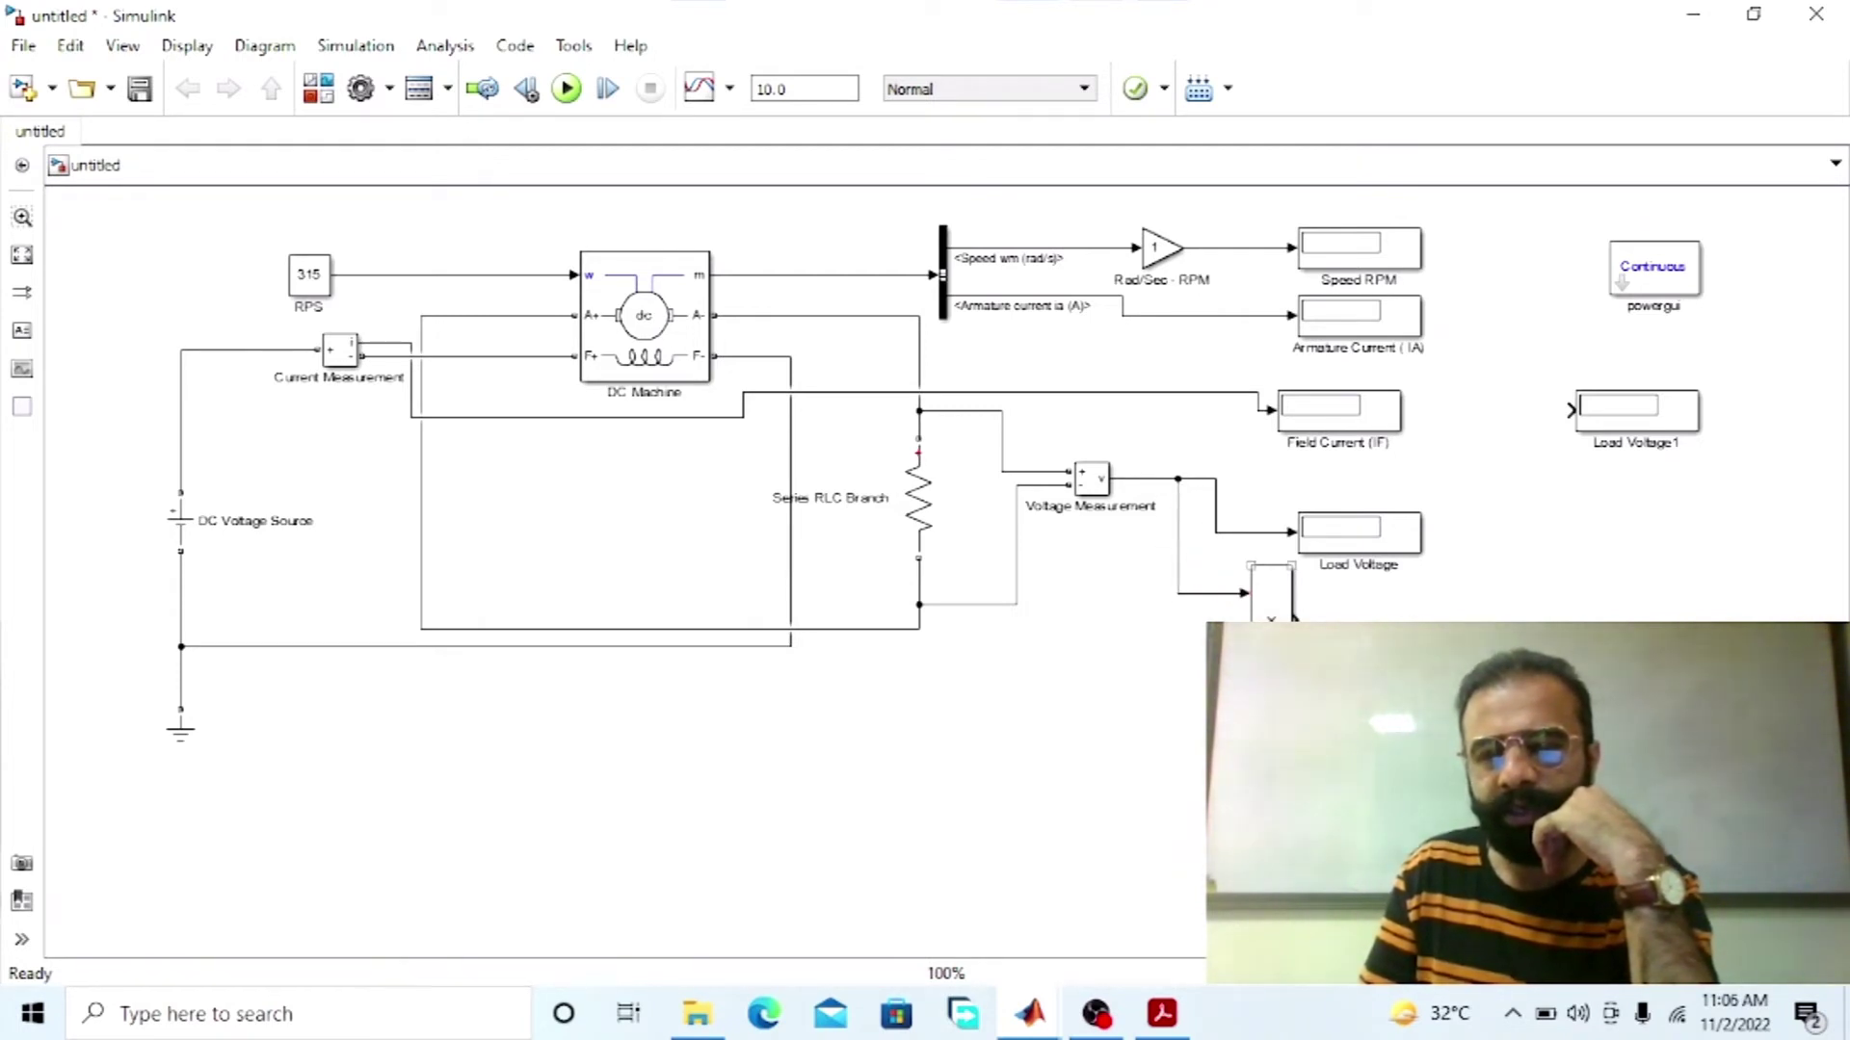
{"action": "left_click_drag", "start_coordinate": [1199, 645], "coordinate": [1154, 375]}
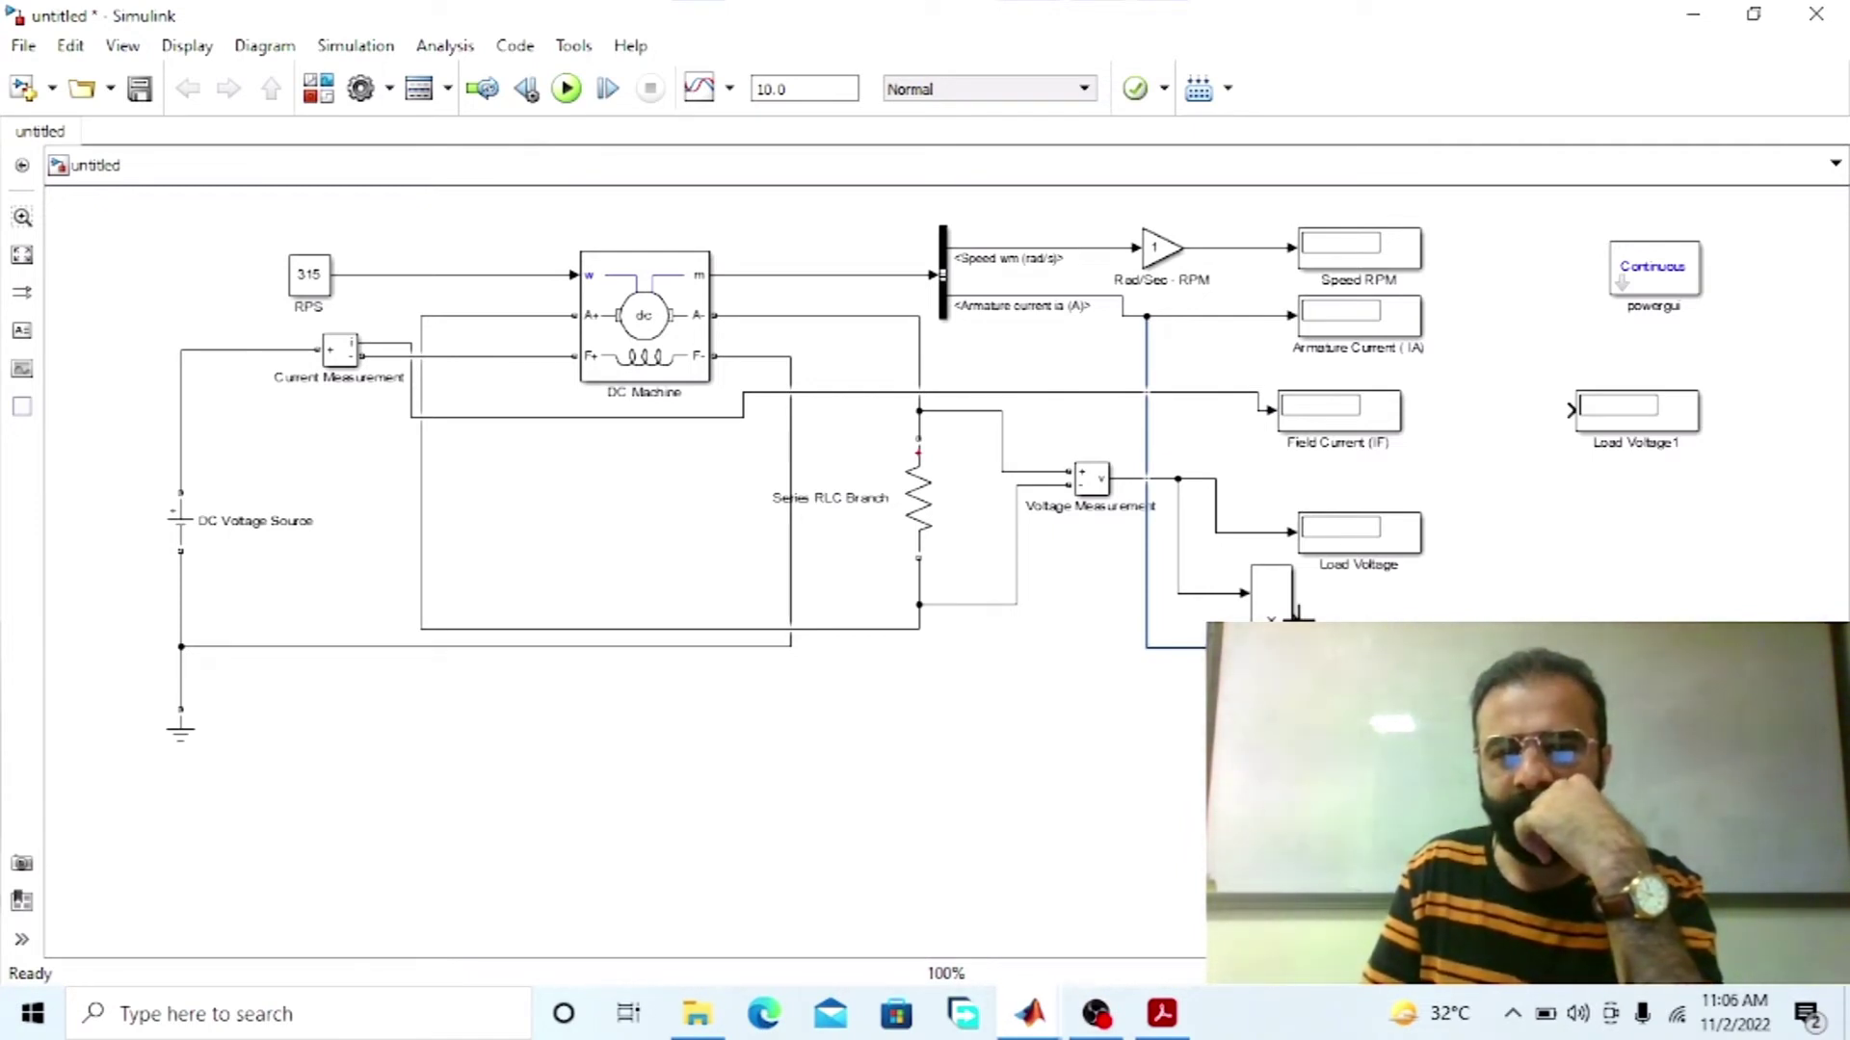
{"action": "left_click_drag", "start_coordinate": [1296, 617], "coordinate": [1570, 412]}
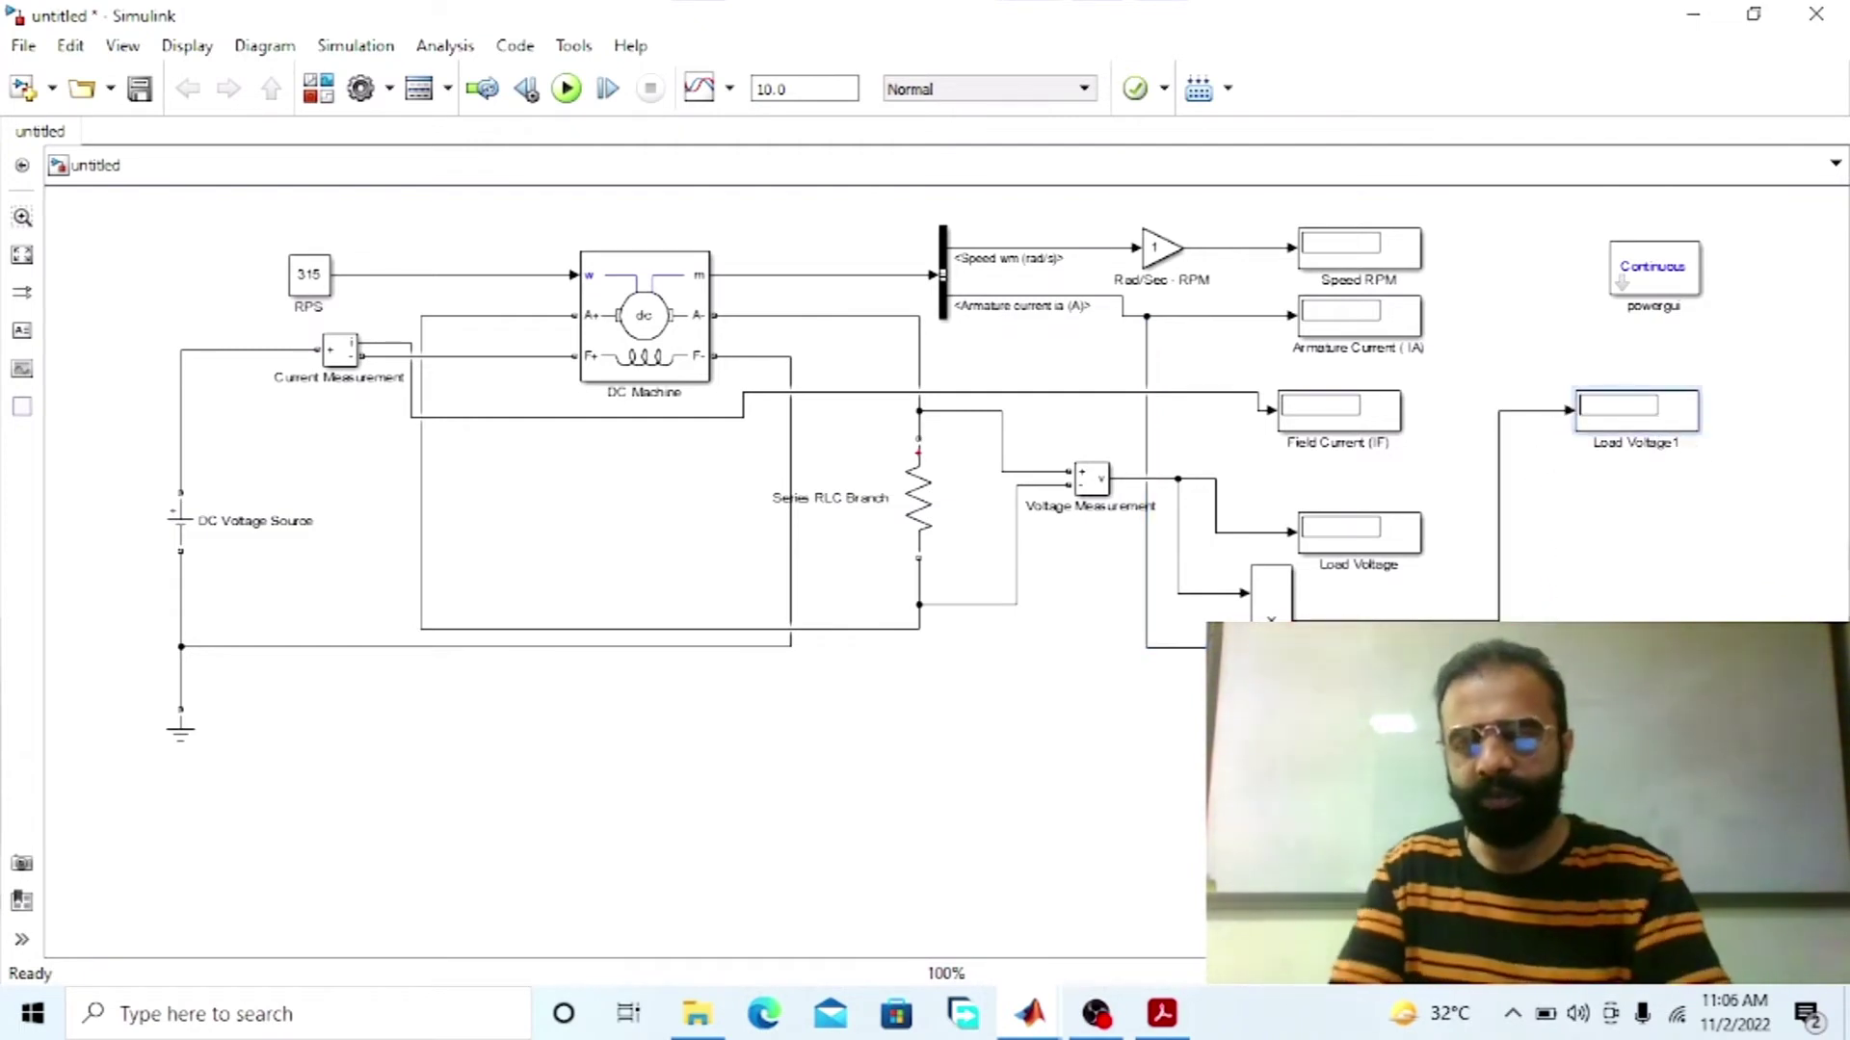
Step: Rename the display fed by the Product block as "Power"
{"action": "key", "text": "BackSpace"}
{"action": "key", "text": "BackSpace"}
{"action": "key", "text": "BackSpace"}
{"action": "key", "text": "BackSpace"}
{"action": "key", "text": "BackSpace"}
{"action": "key", "text": "BackSpace"}
{"action": "key", "text": "BackSpace"}
{"action": "key", "text": "BackSpace"}
{"action": "key", "text": "BackSpace"}
{"action": "key", "text": "BackSpace"}
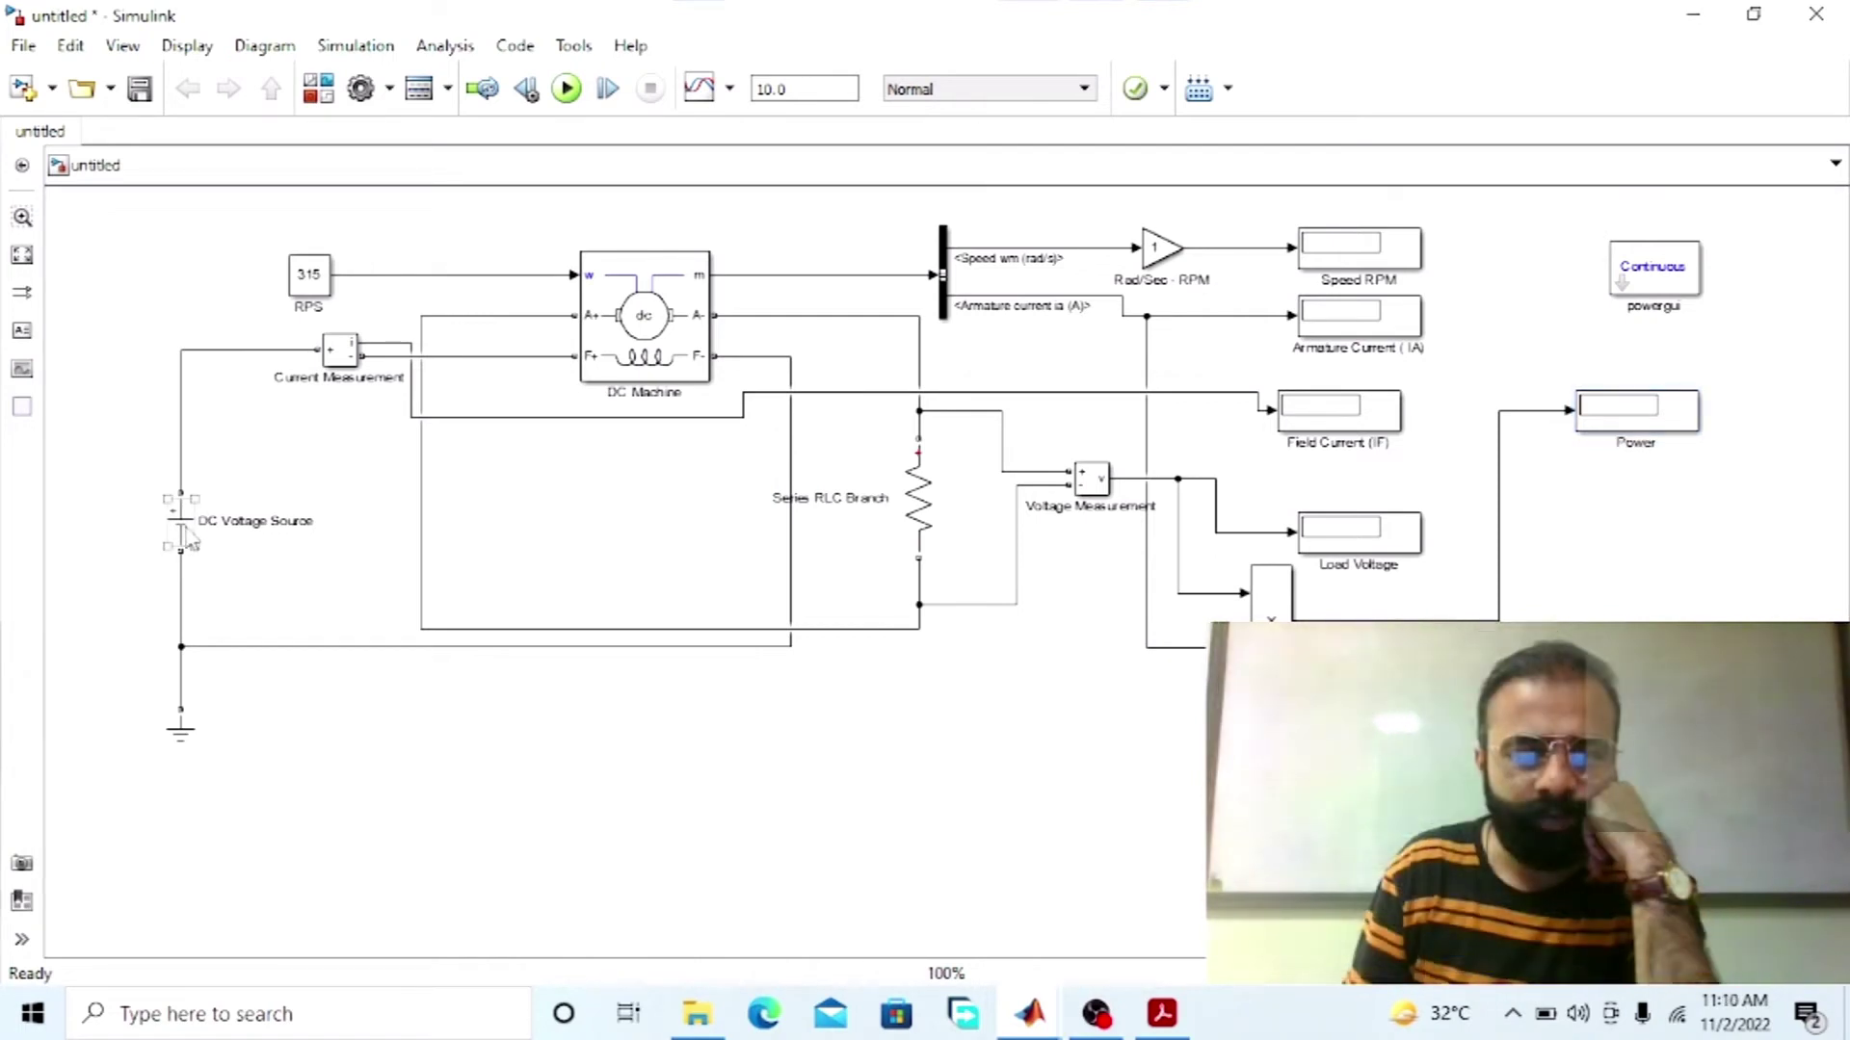
Step: Set the DC Voltage Source amplitude to 150 V
{"action": "double_click", "coordinate": [193, 523]}
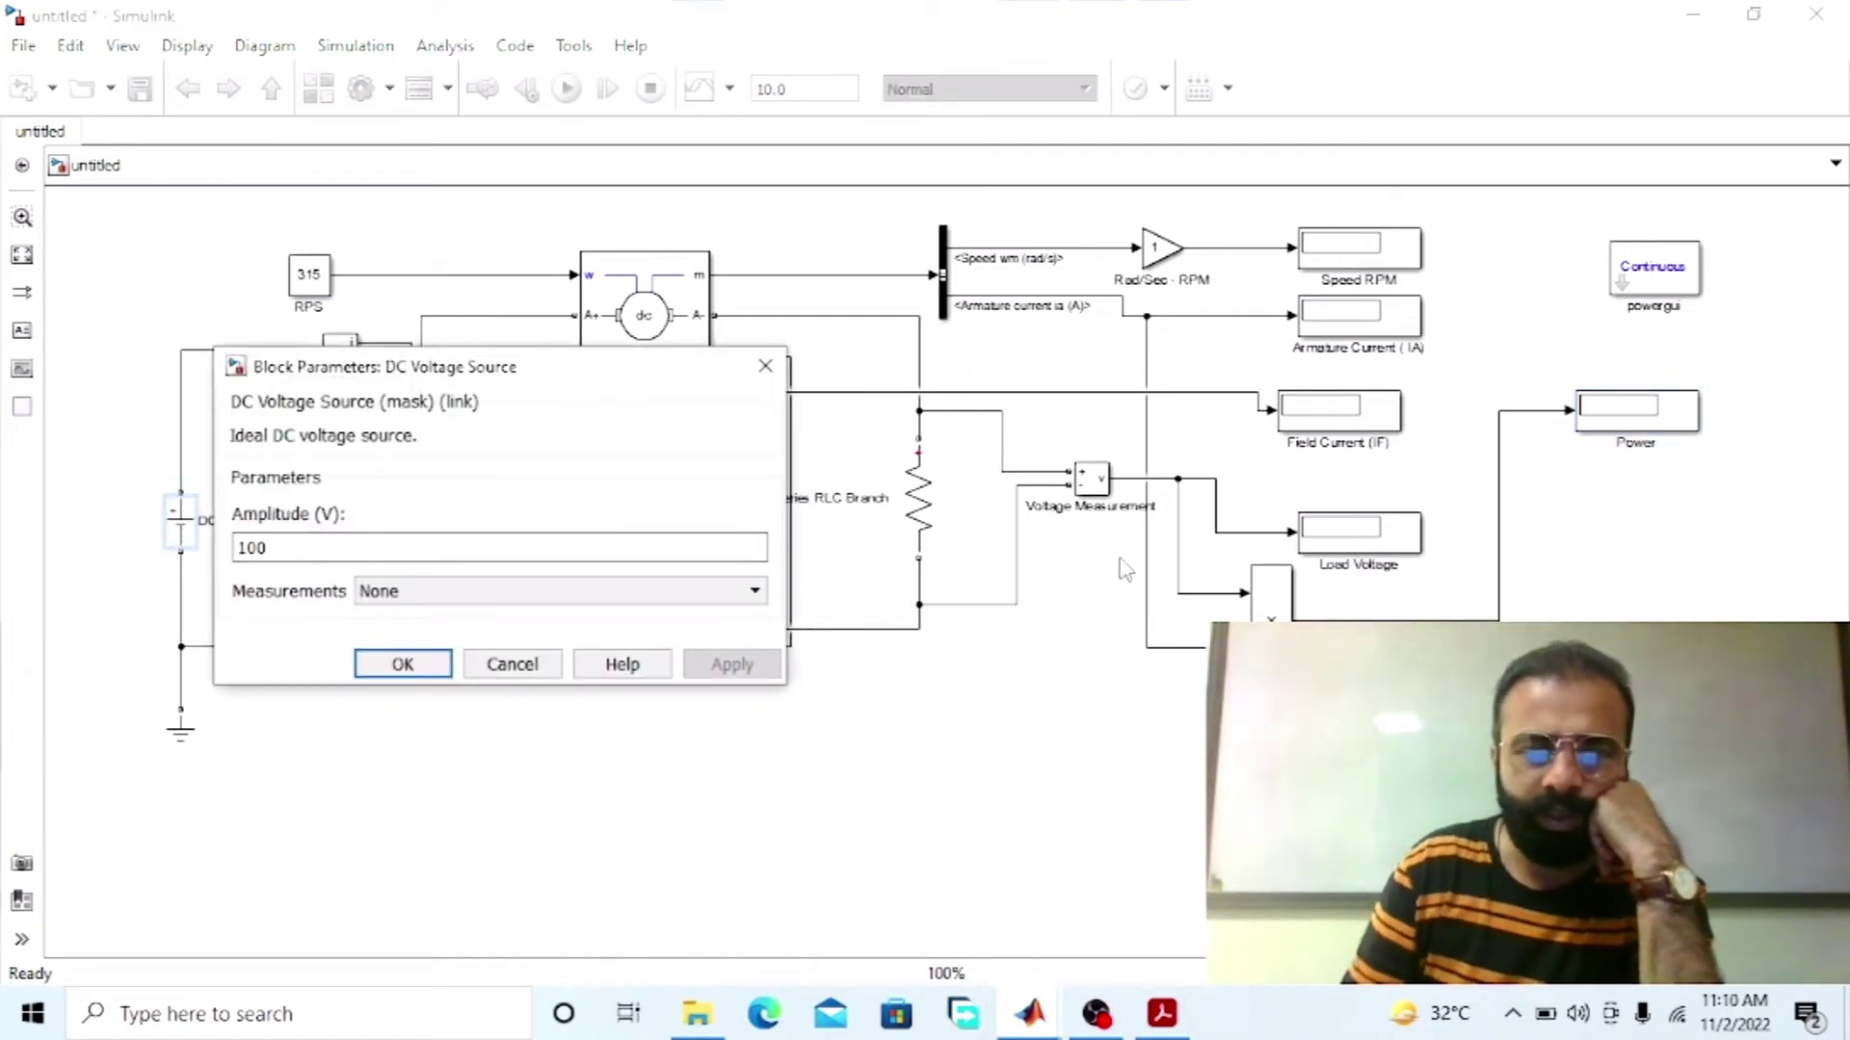
{"action": "double_click", "coordinate": [541, 545]}
{"action": "type", "text": "150"}
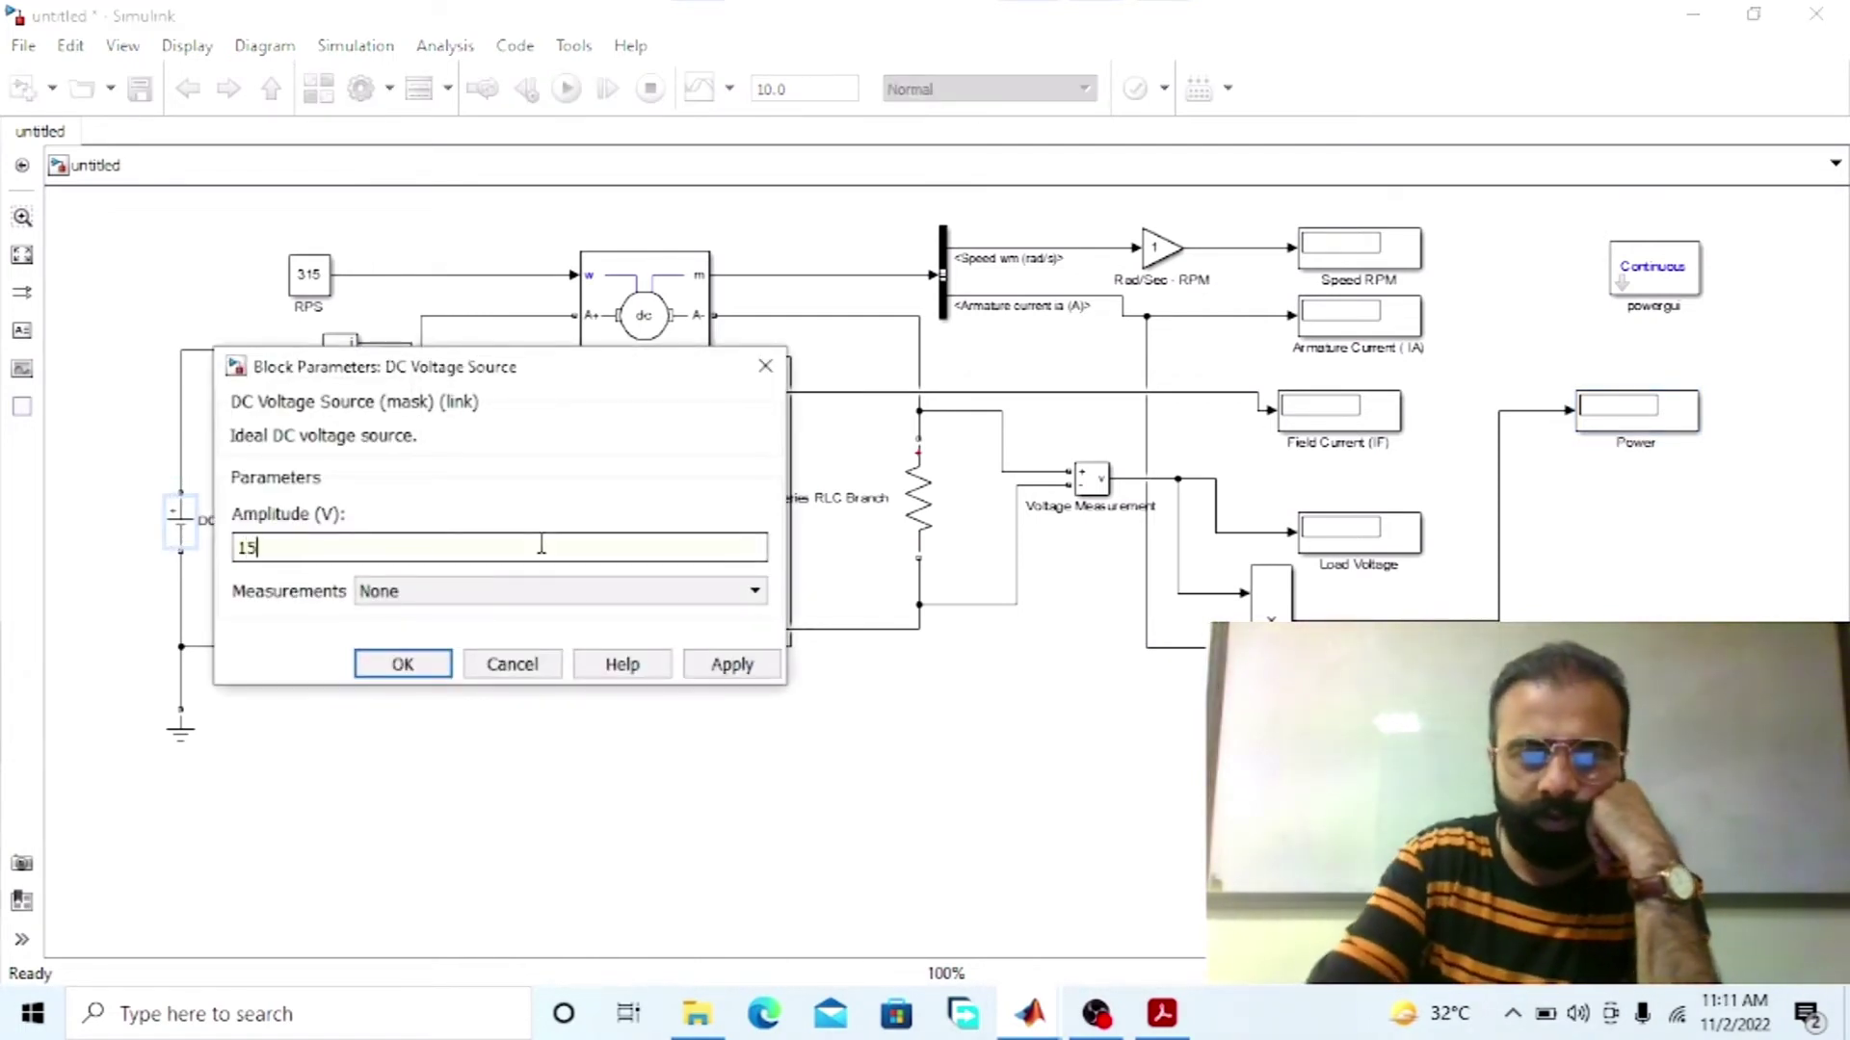
{"action": "key", "text": "Return"}
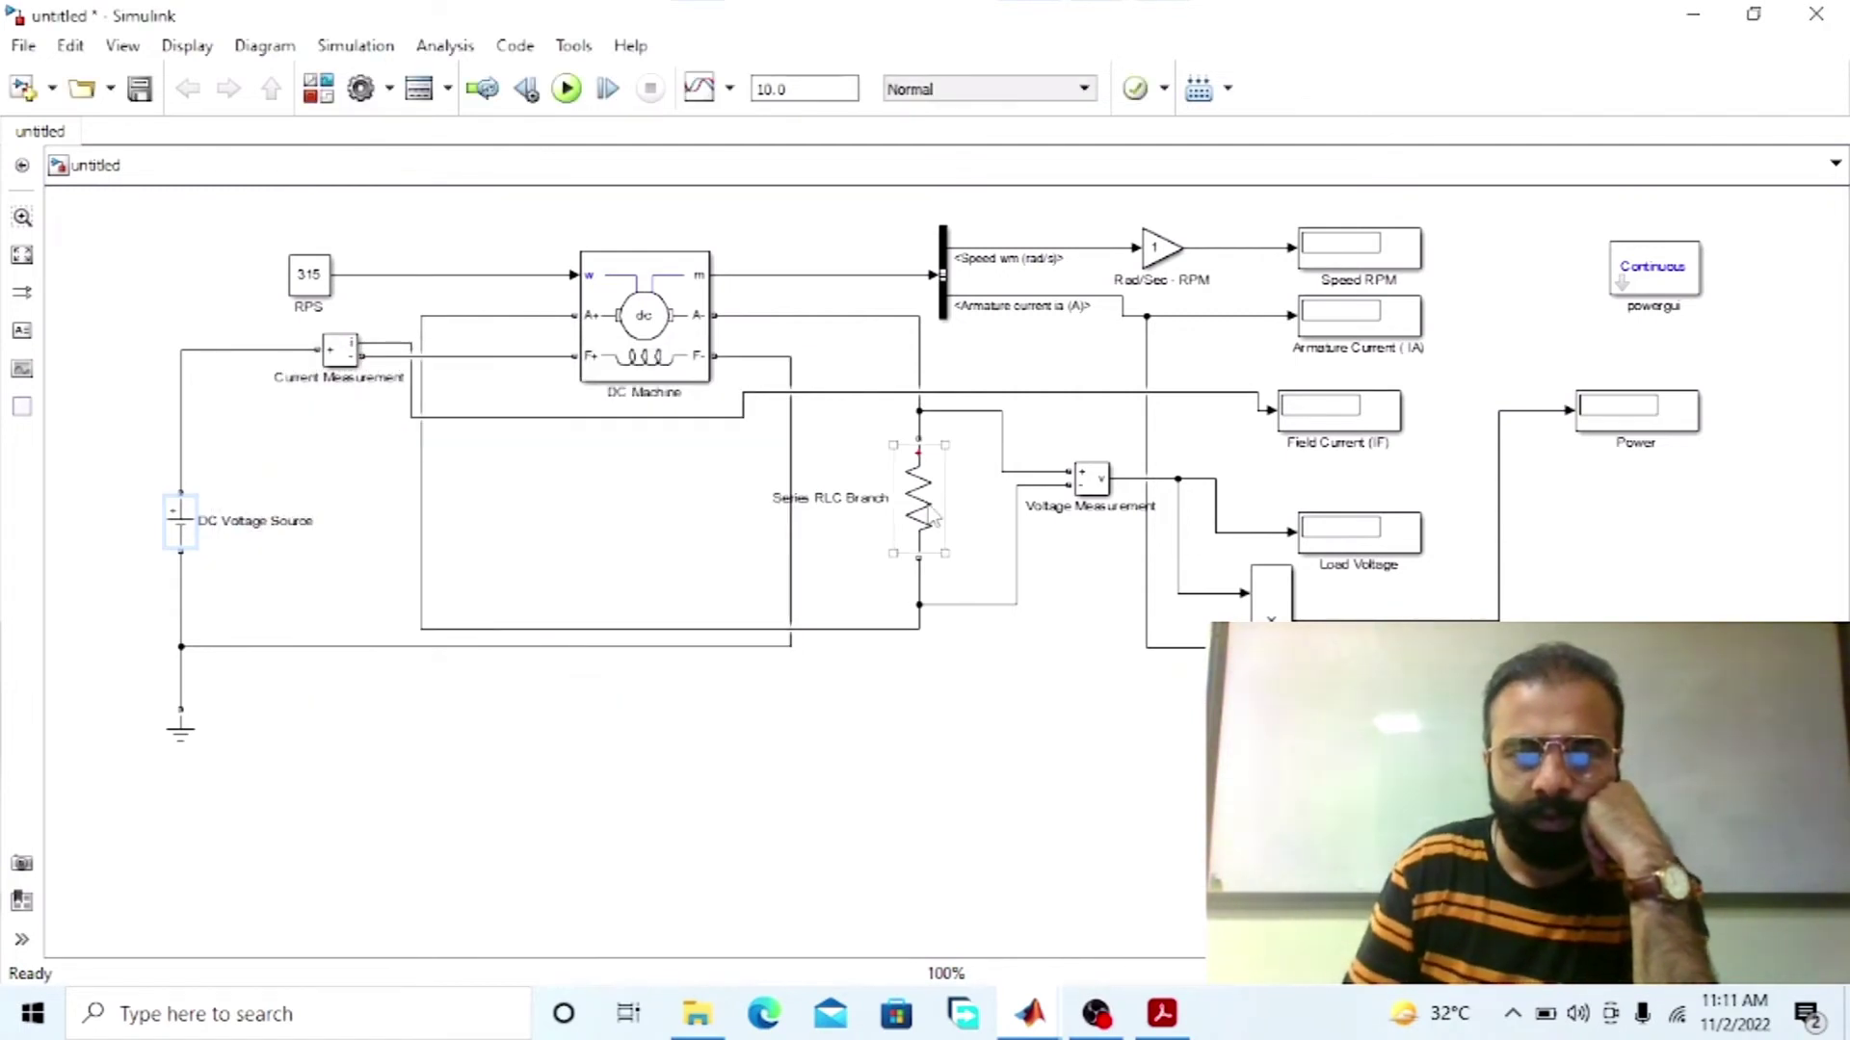
Step: Set the resistance of the Series RLC Branch load to 500 ohms
{"action": "double_click", "coordinate": [925, 506]}
{"action": "double_click", "coordinate": [1080, 574]}
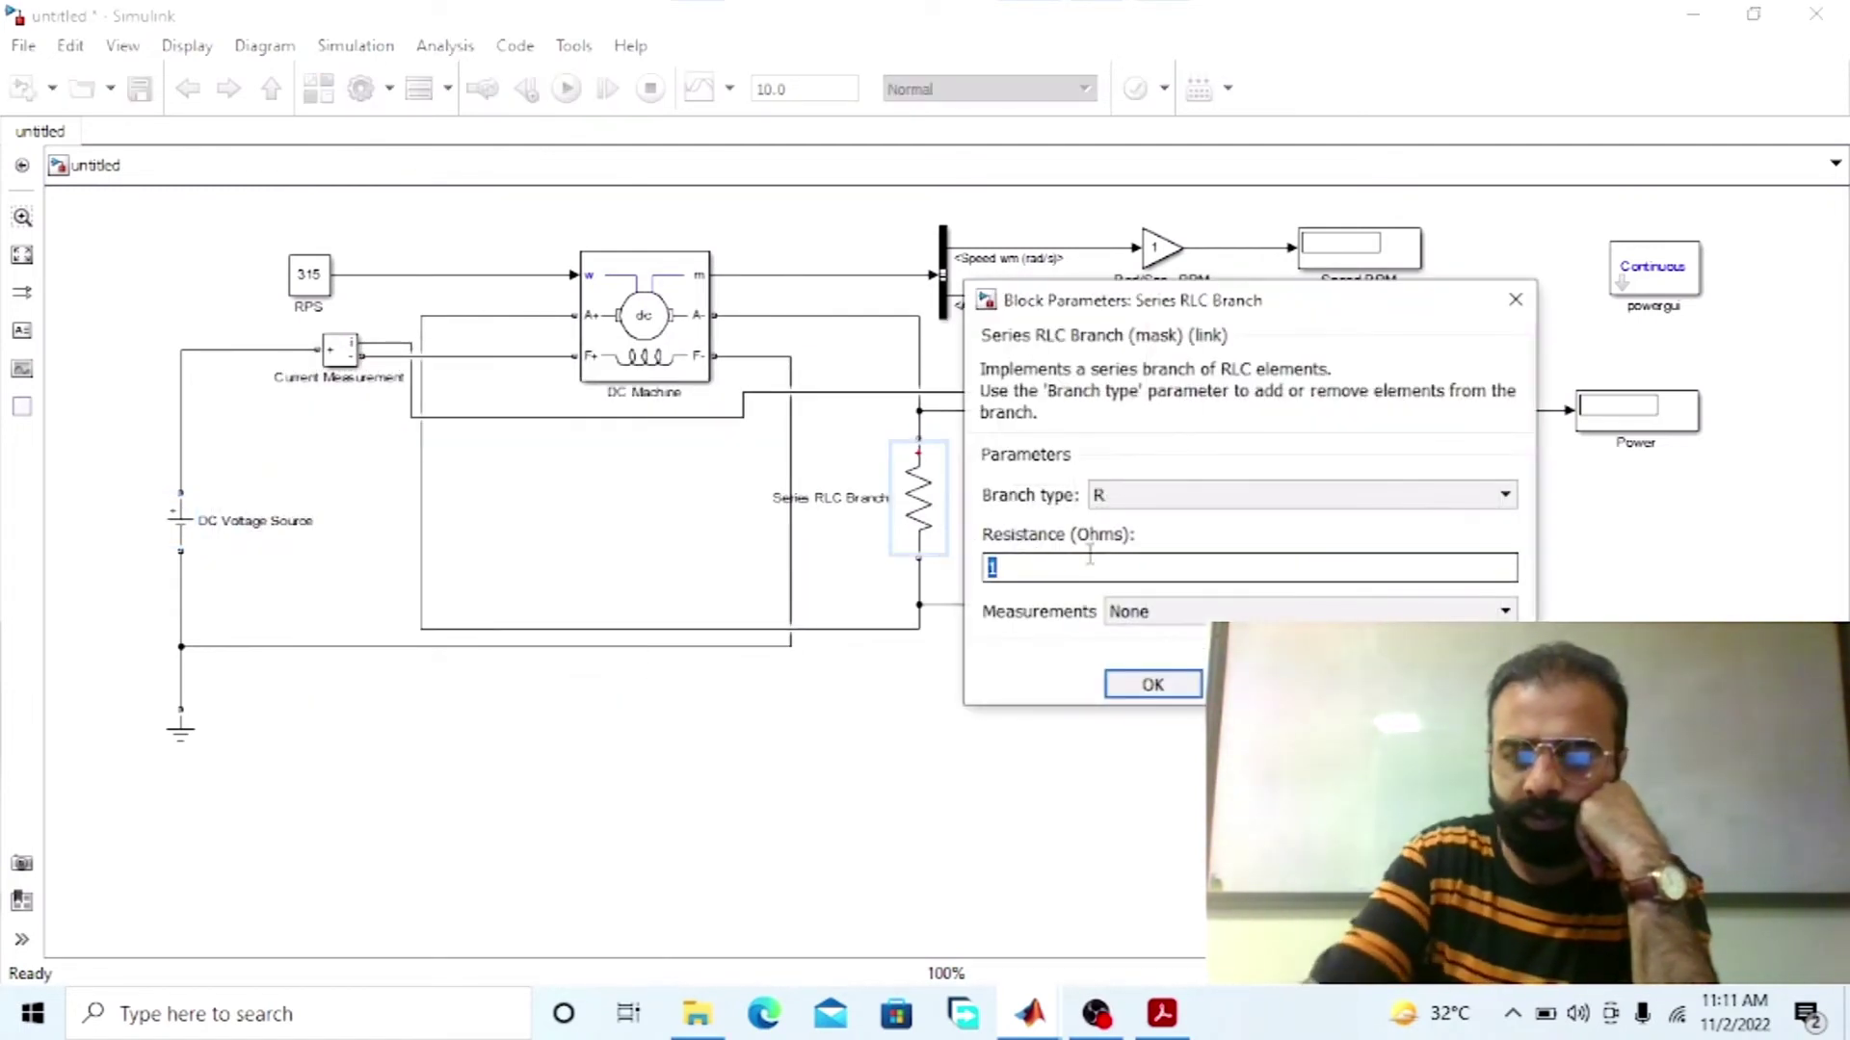
{"action": "type", "text": "500"}
{"action": "key", "text": "Return"}
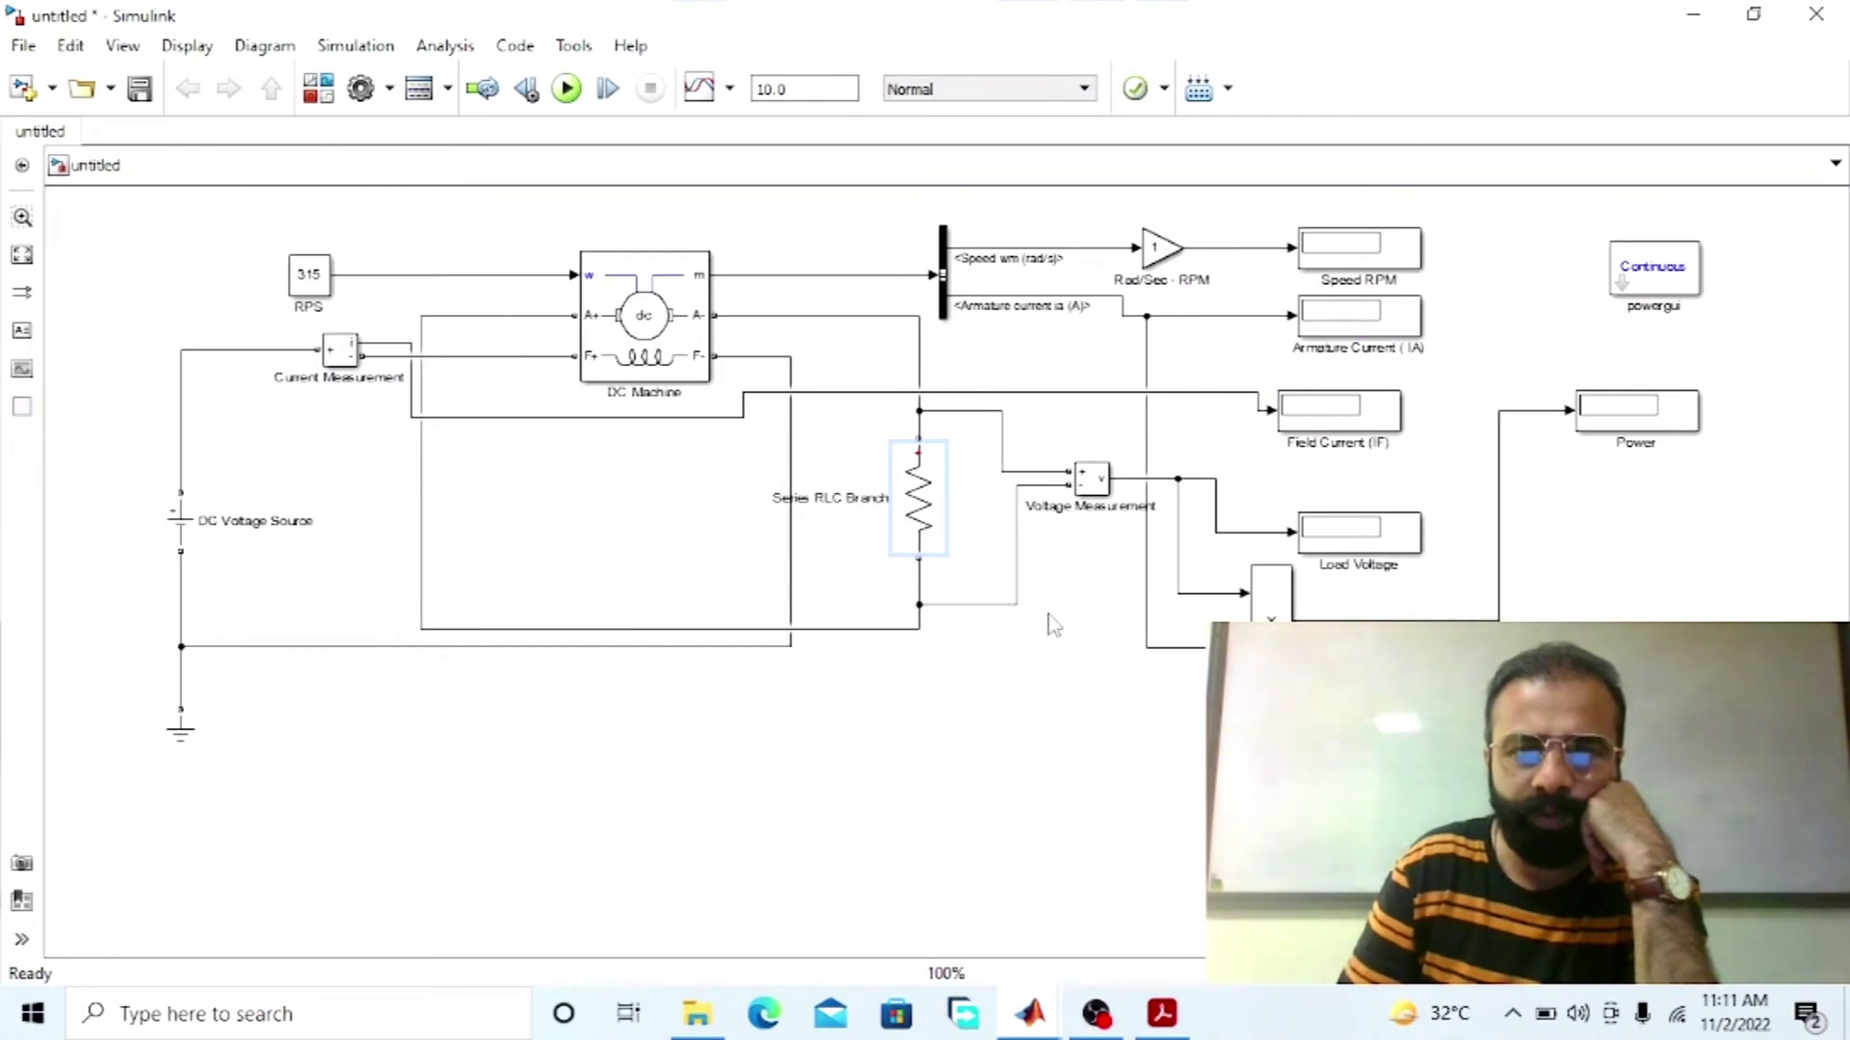
Step: Set the gain of the Rad/Sec - RPM block to 9.5
{"action": "left_click", "coordinate": [1163, 249]}
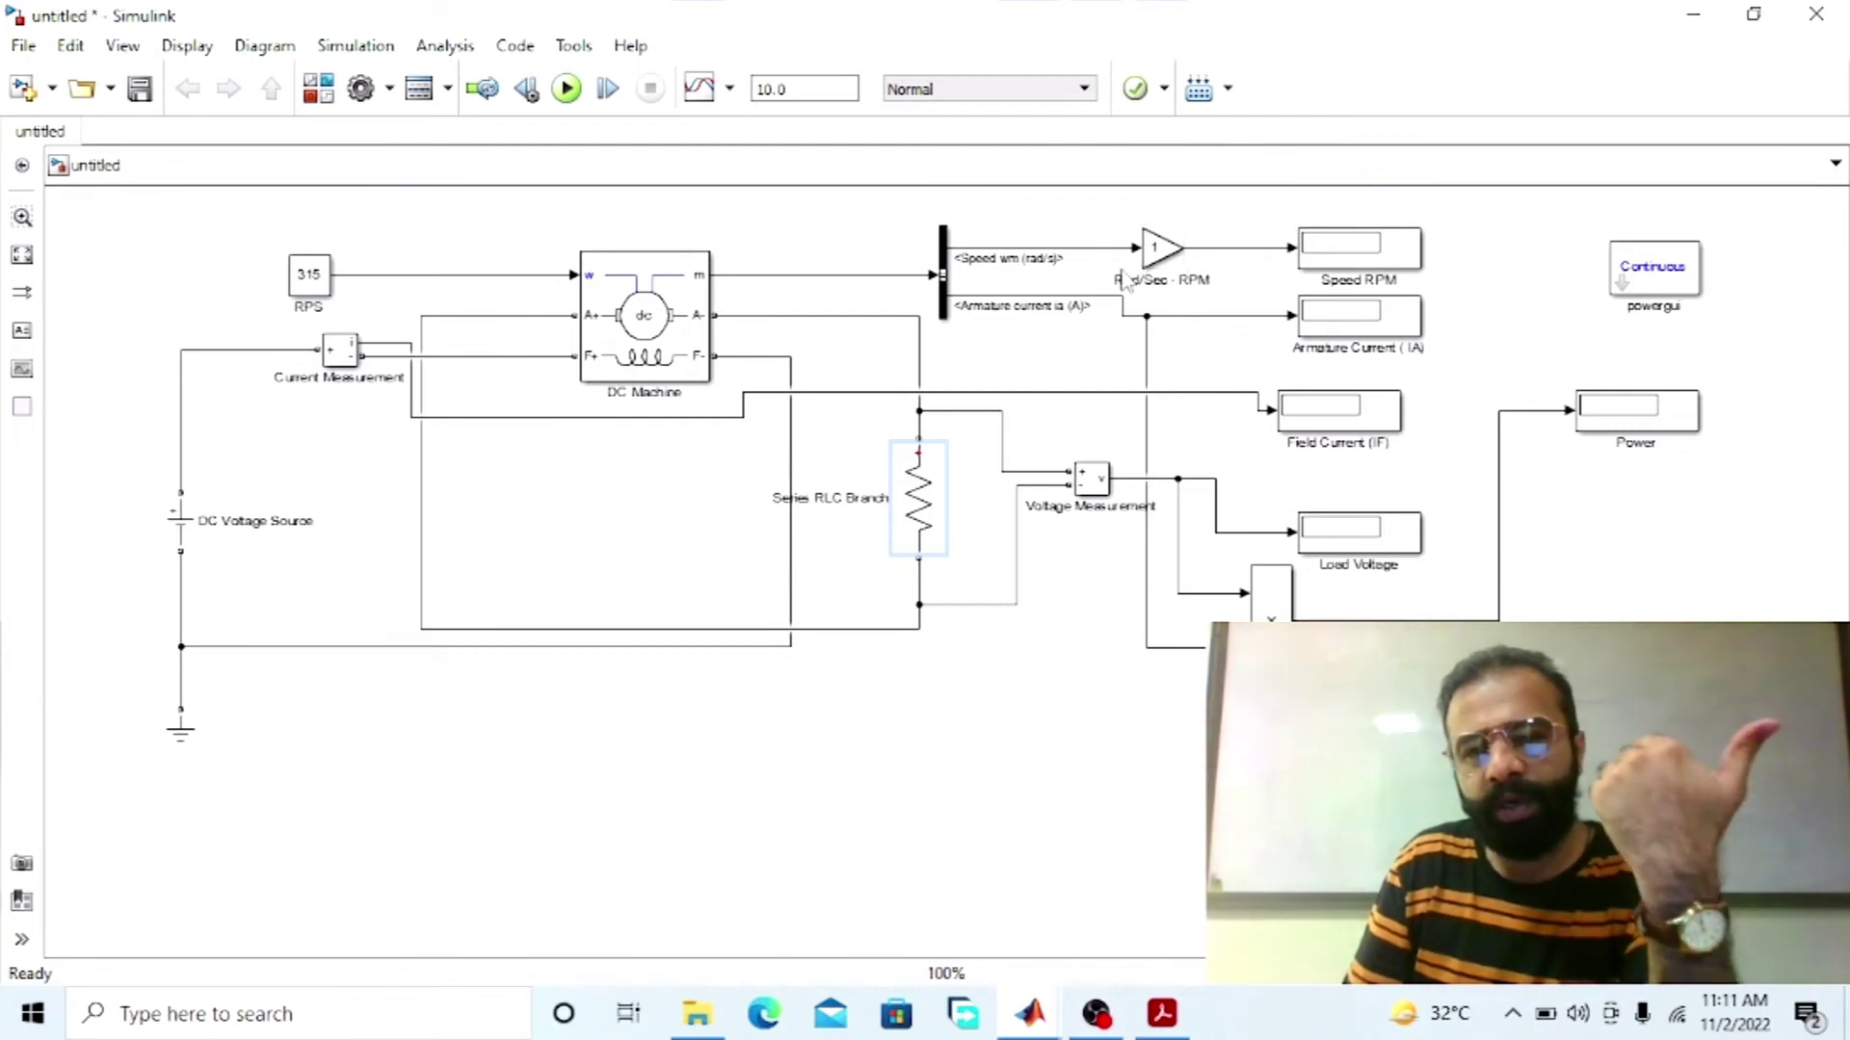
{"action": "left_click", "coordinate": [1060, 272]}
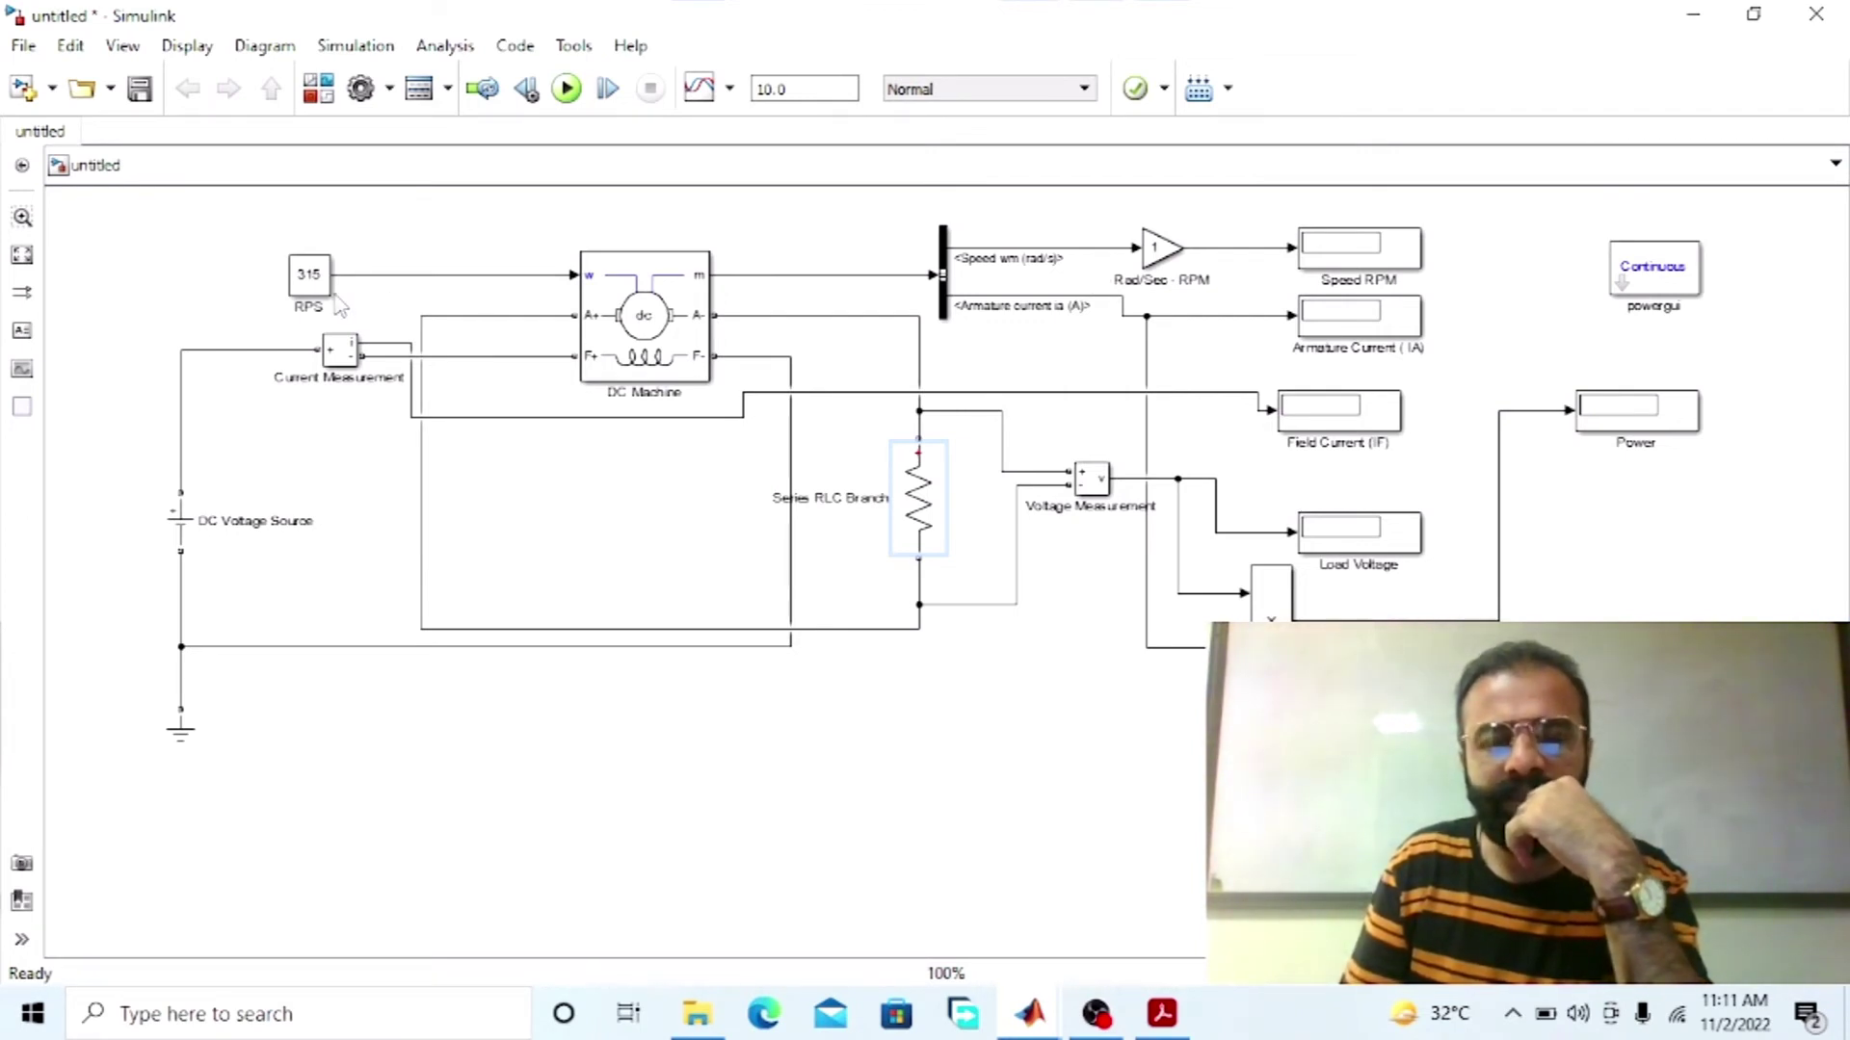
{"action": "double_click", "coordinate": [1161, 249]}
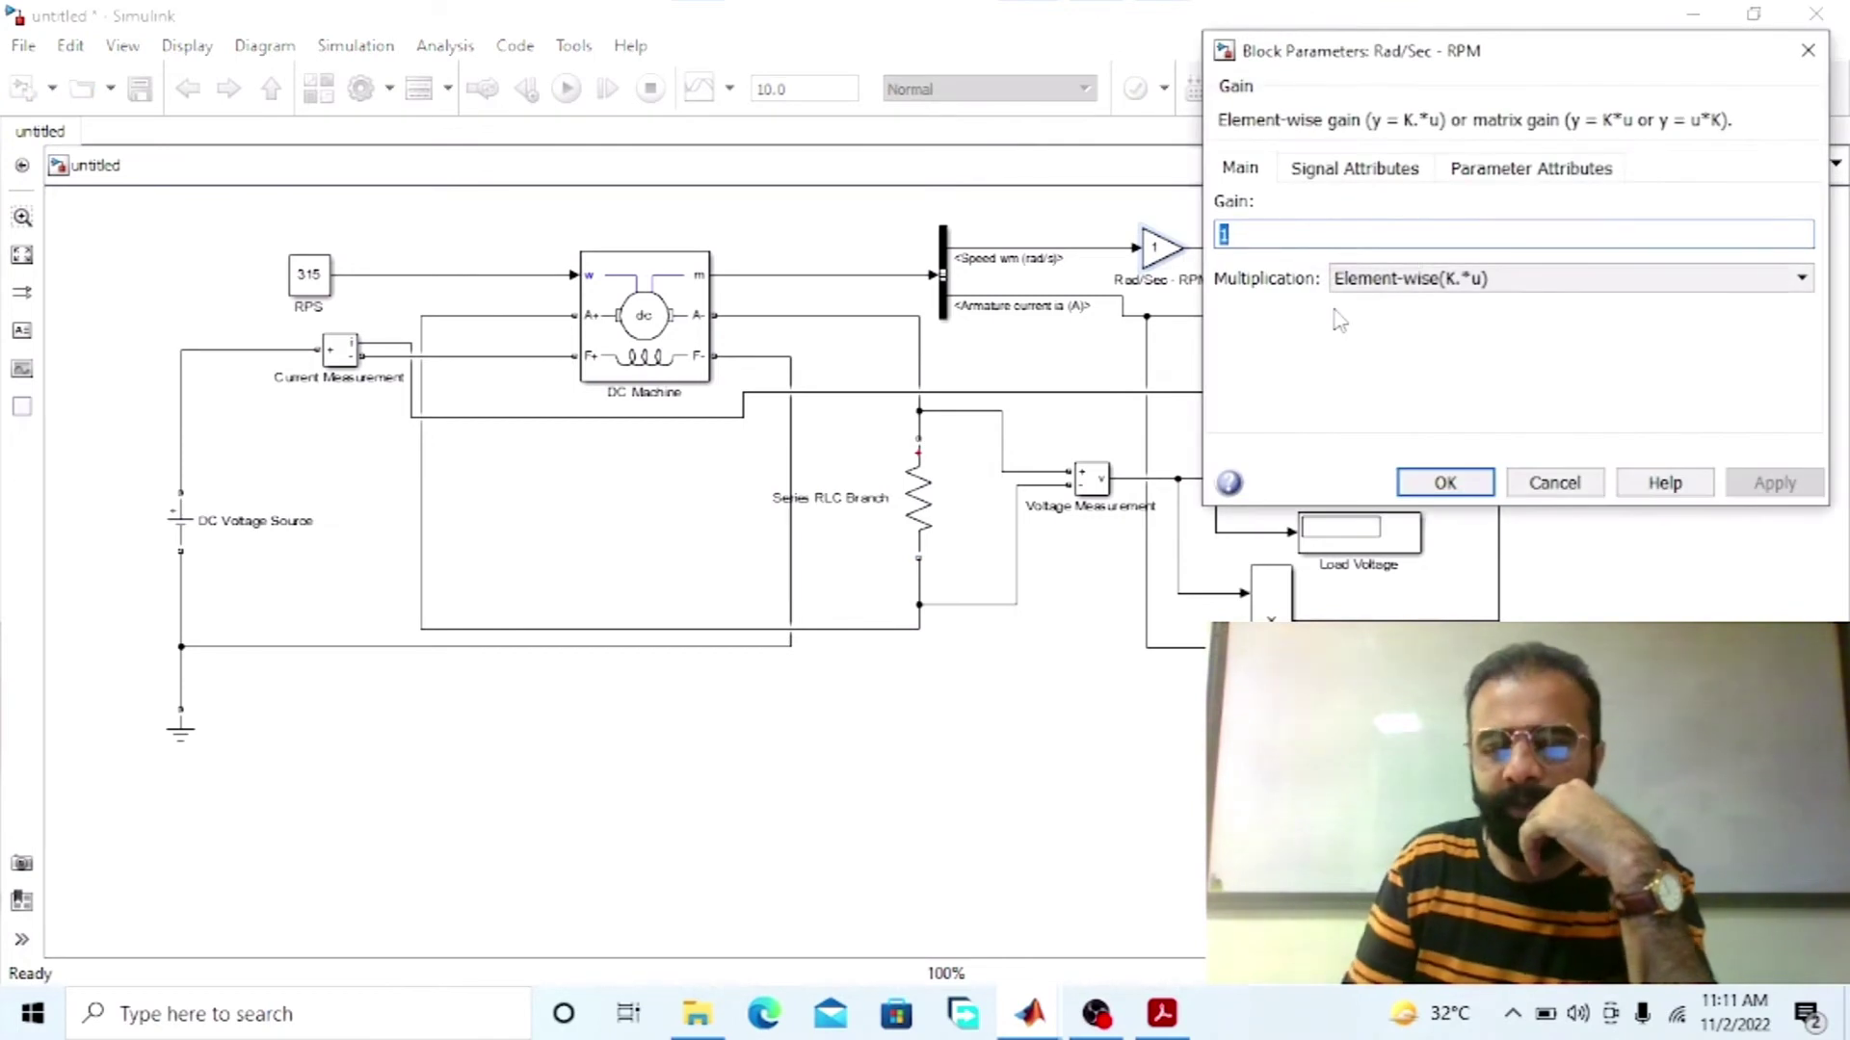
{"action": "type", "text": "9.5"}
{"action": "key", "text": "Return"}
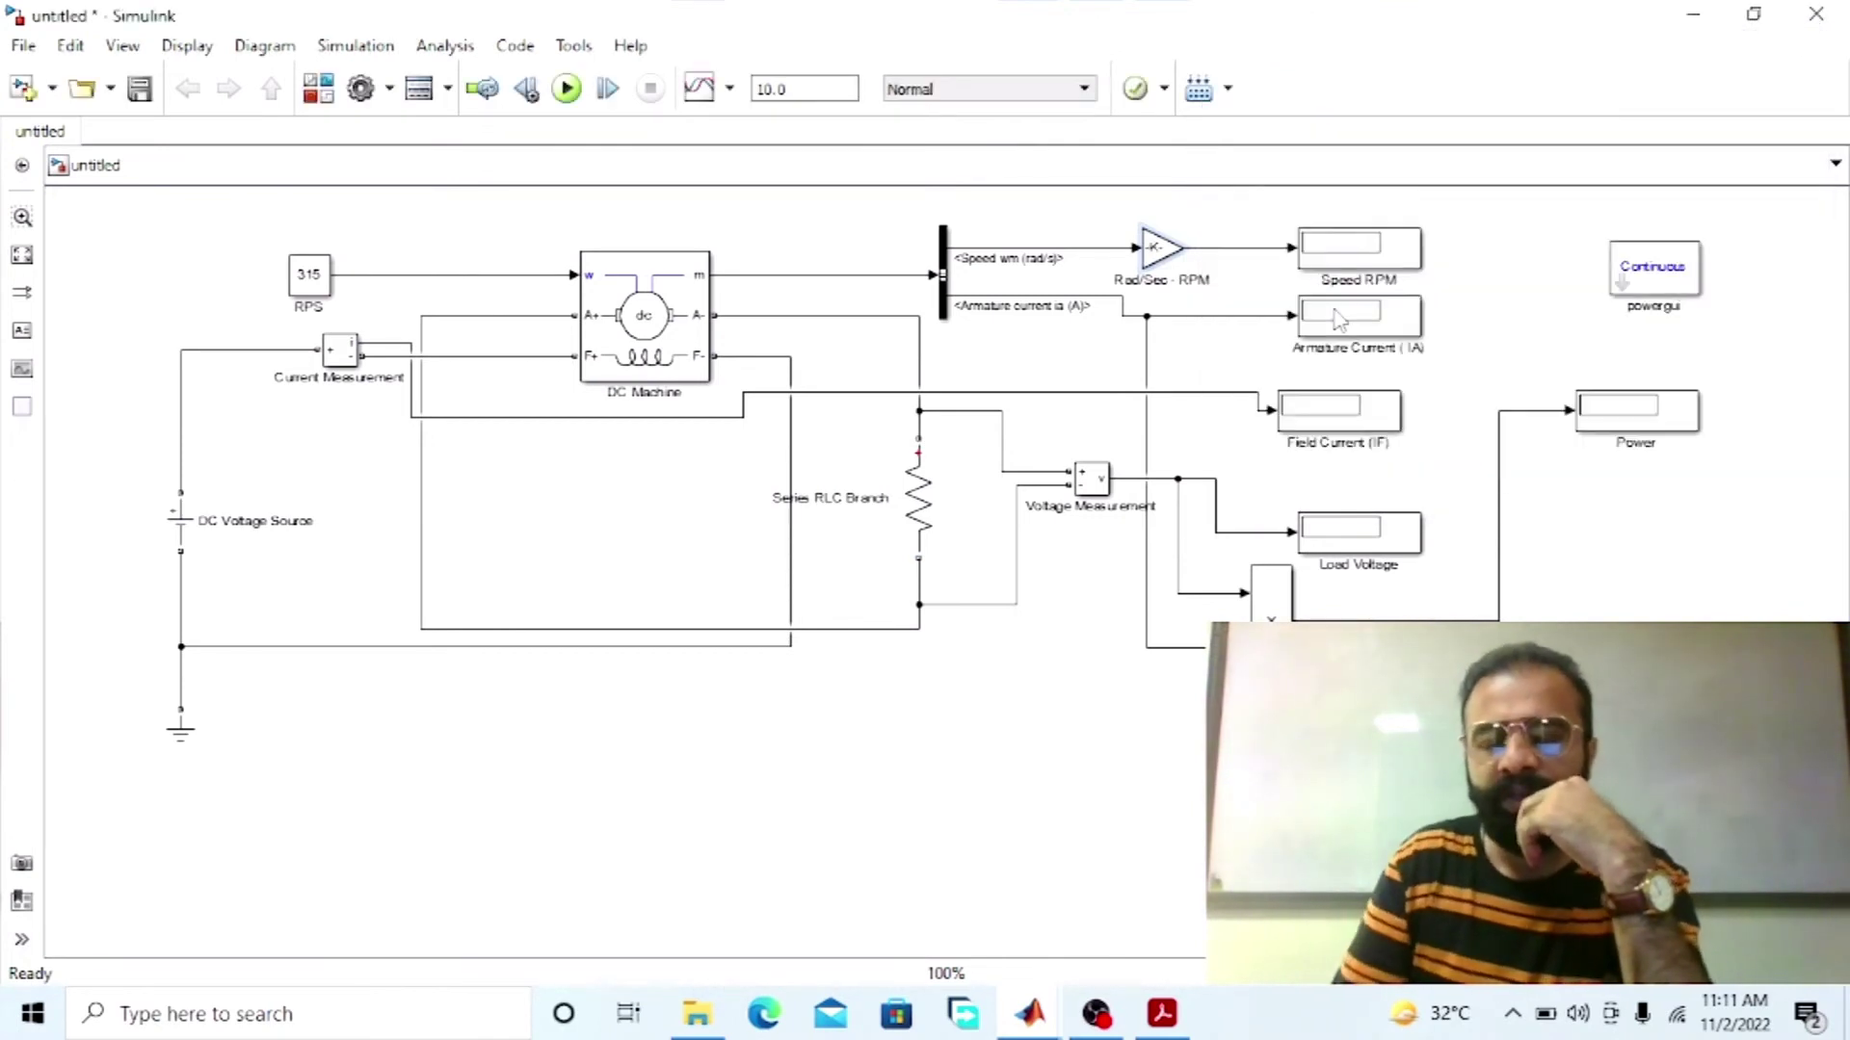
{"action": "left_click", "coordinate": [1156, 281]}
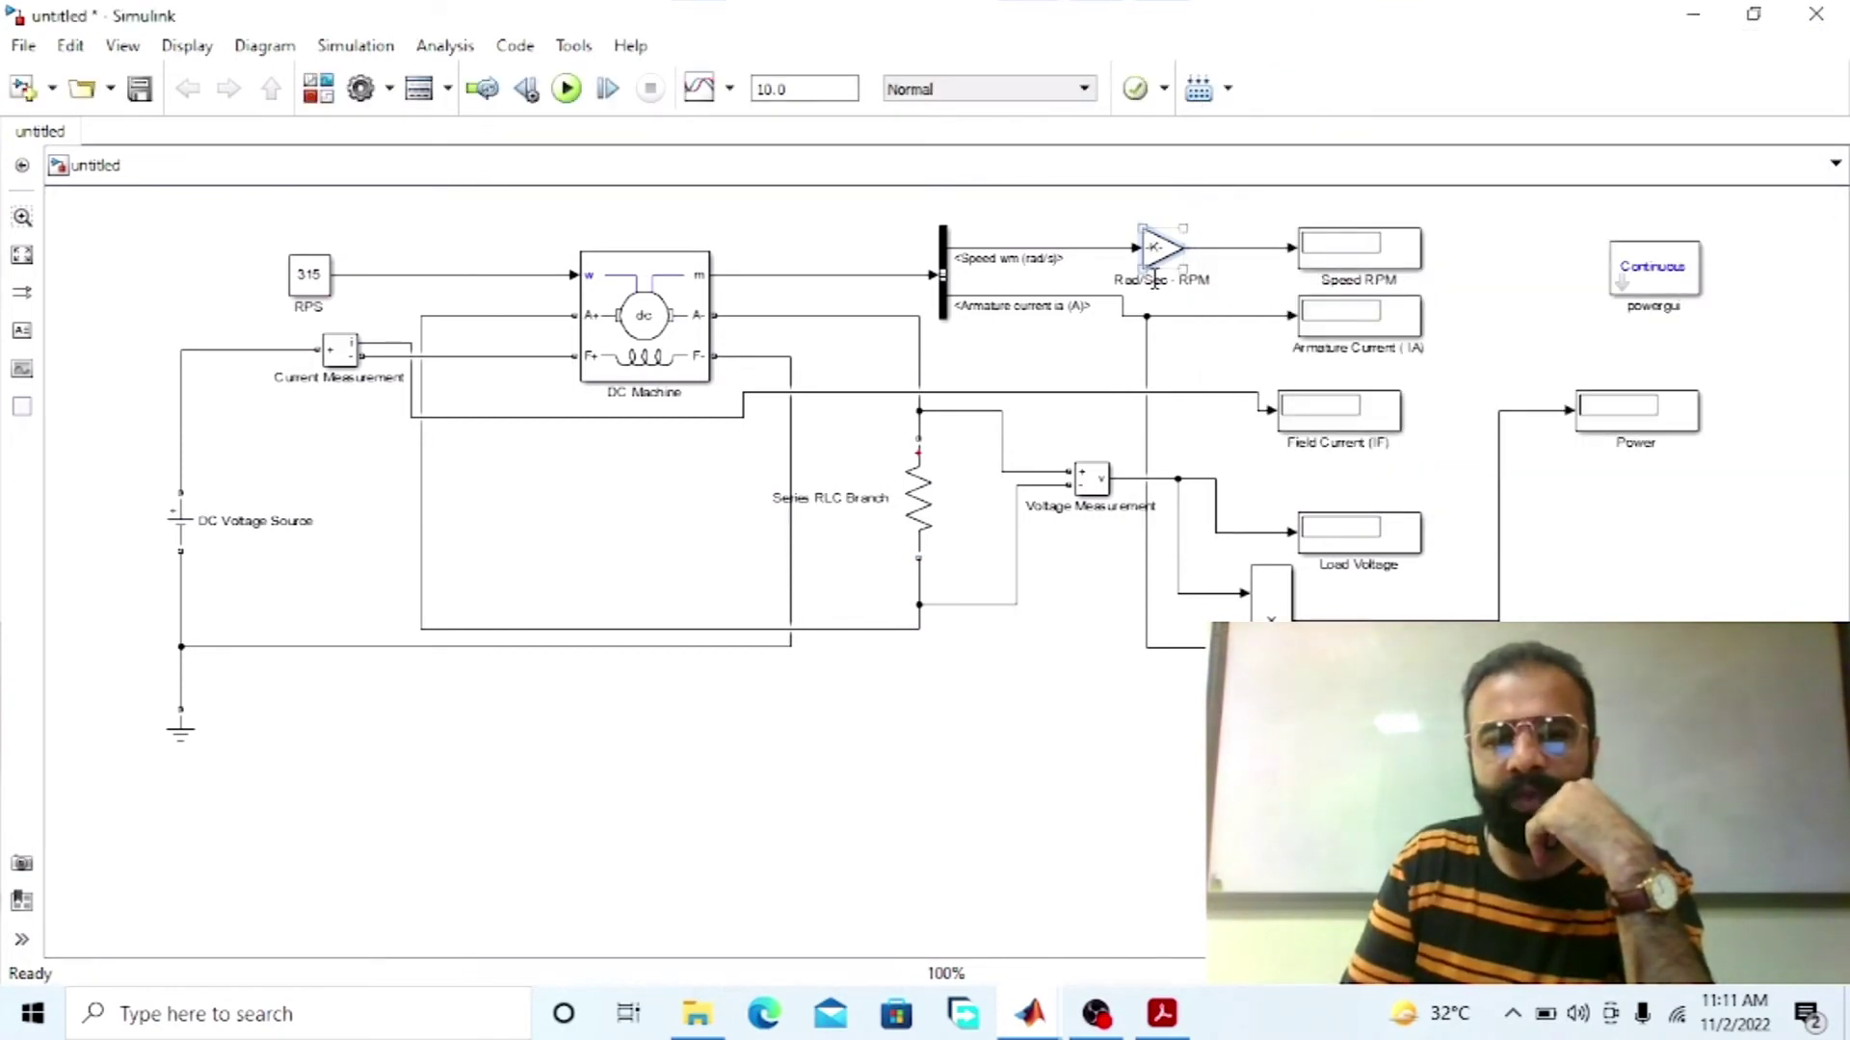
{"action": "left_click", "coordinate": [306, 287]}
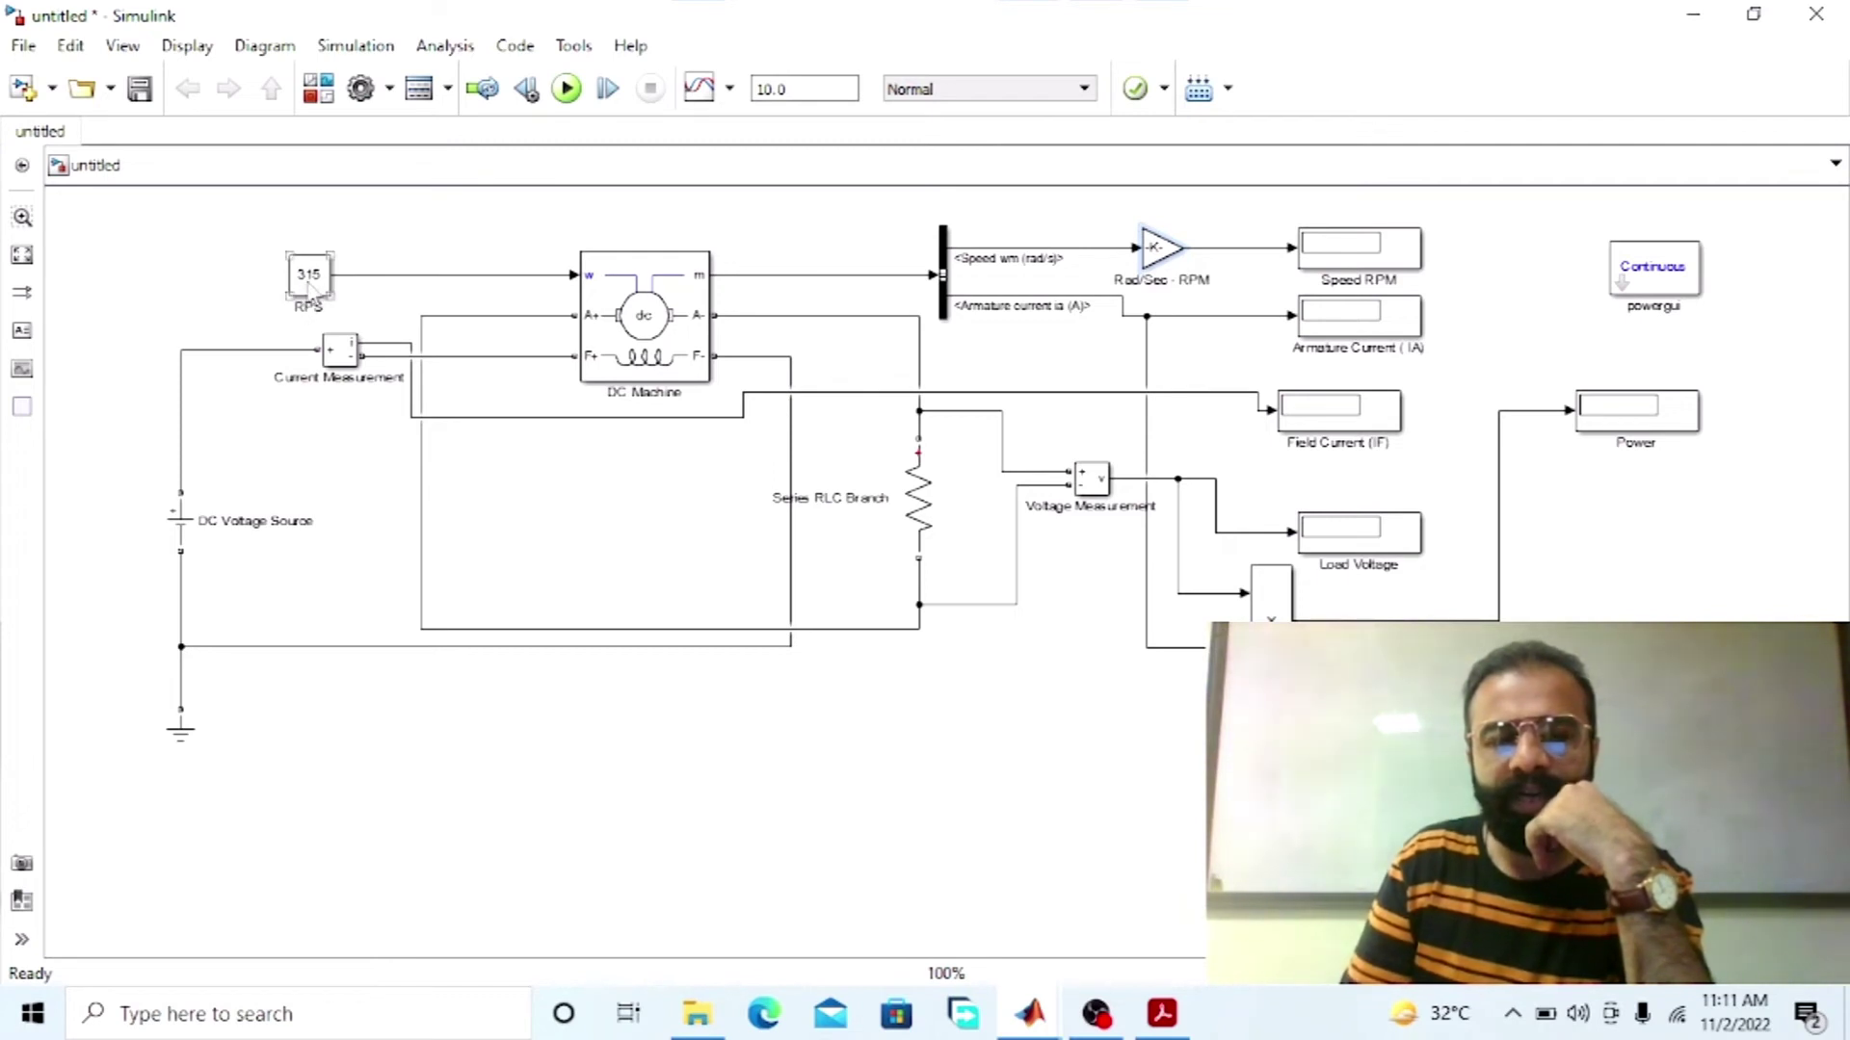
{"action": "left_click", "coordinate": [1513, 284]}
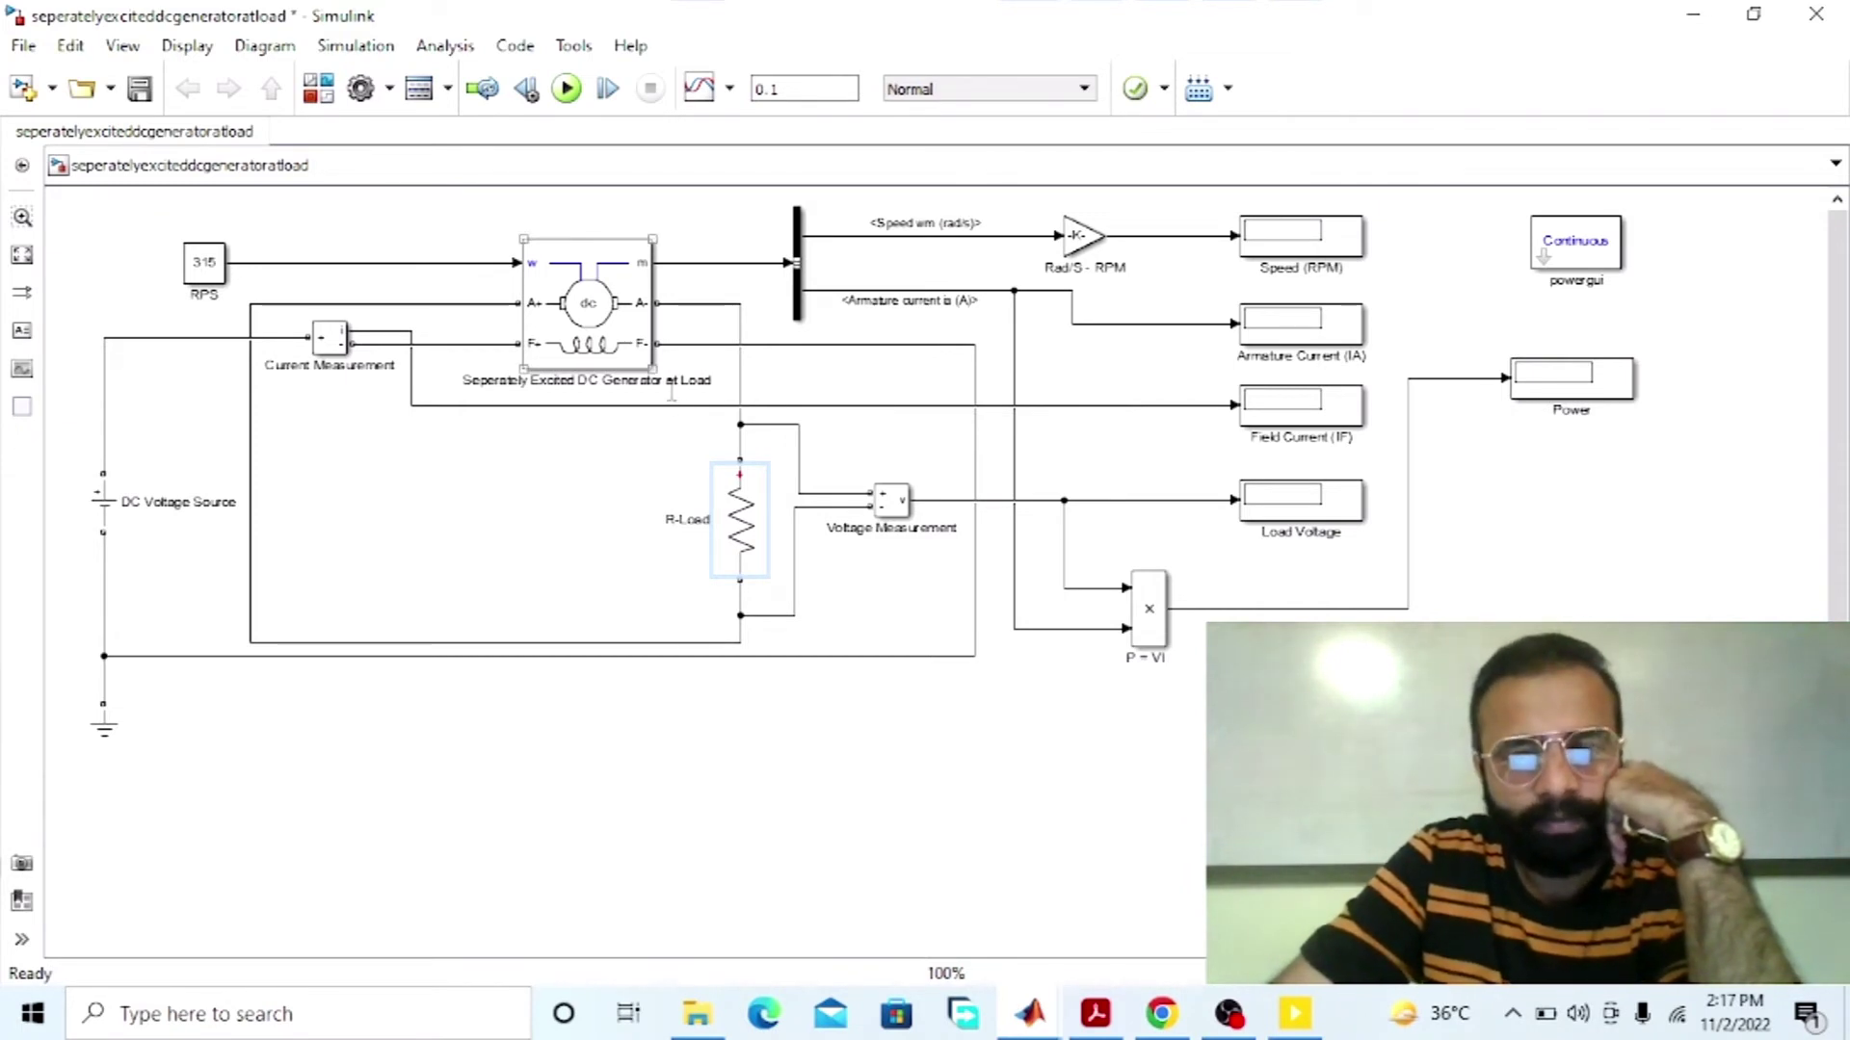
Step: Run the simulation of the loaded separately excited DC generator model with a stop time of 0.1
{"action": "left_click", "coordinate": [566, 88]}
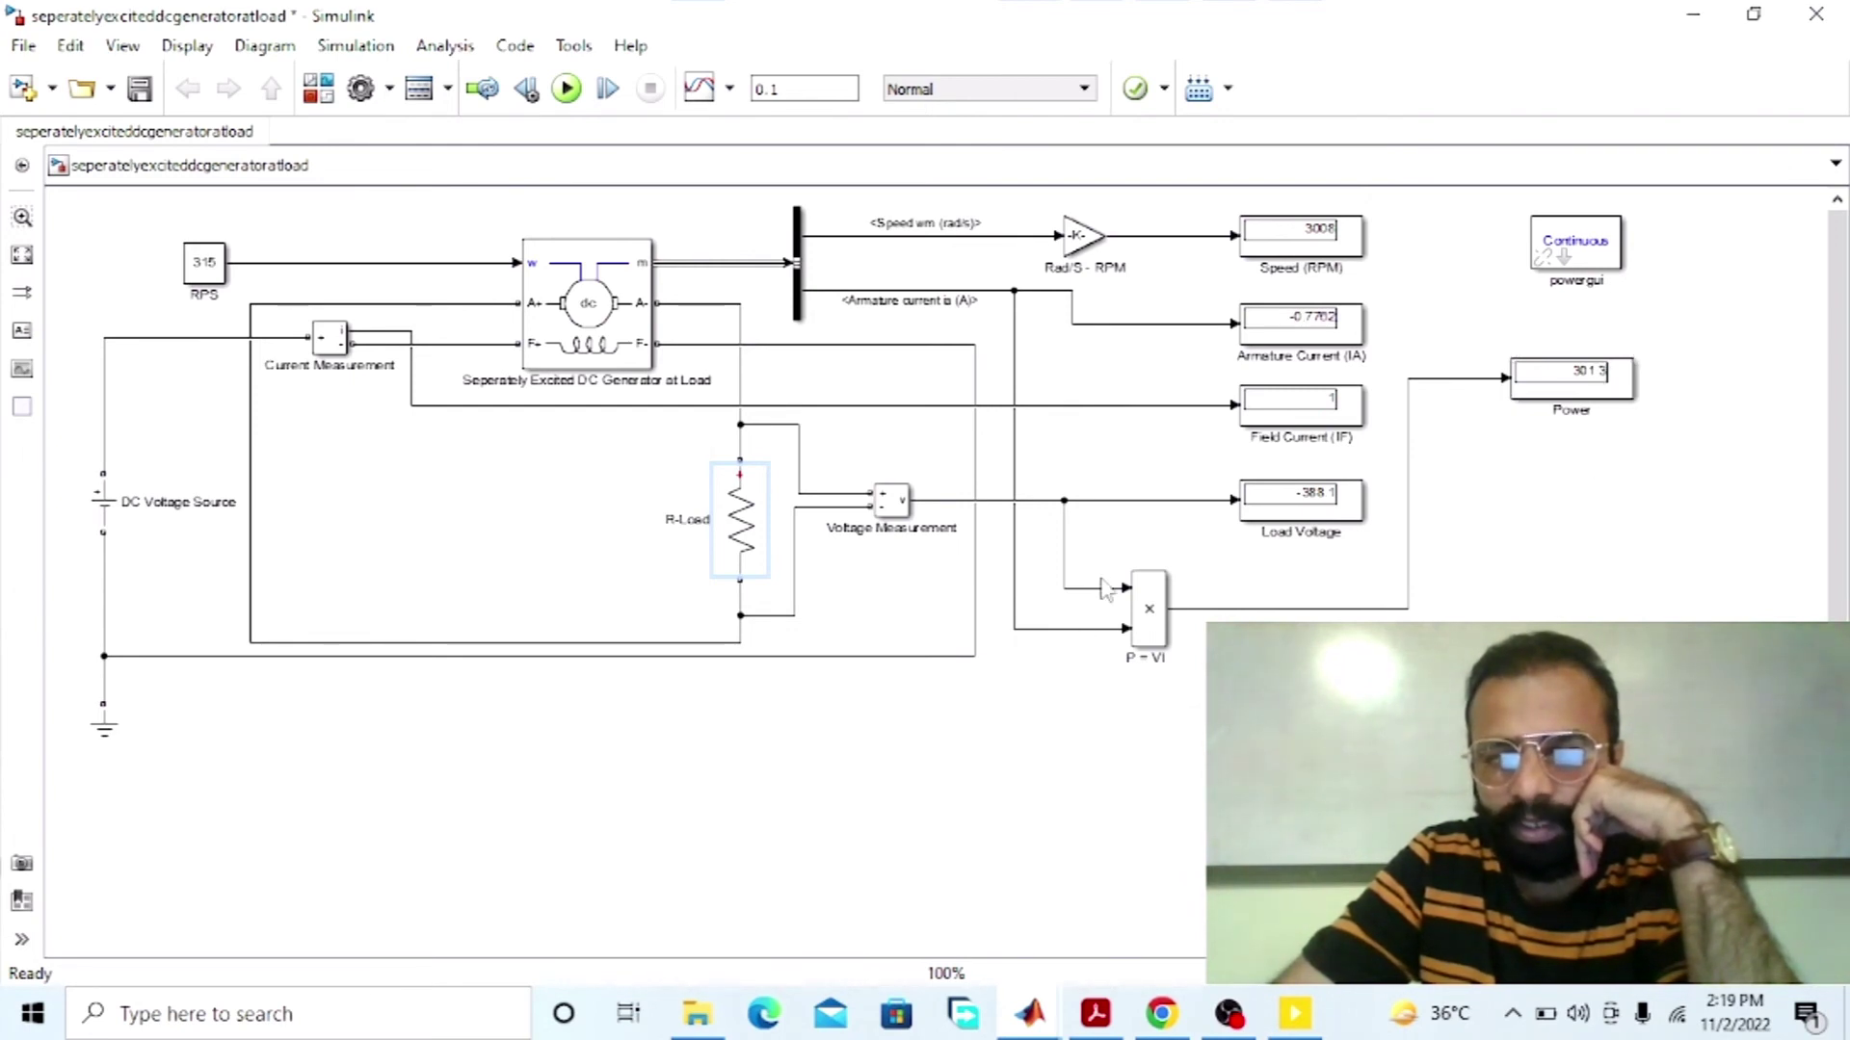
Step: Open Calculator and multiply 388.1 by 0.7762 to check the generator's power, and clear the calculation
{"action": "key", "text": "XF86Calculator"}
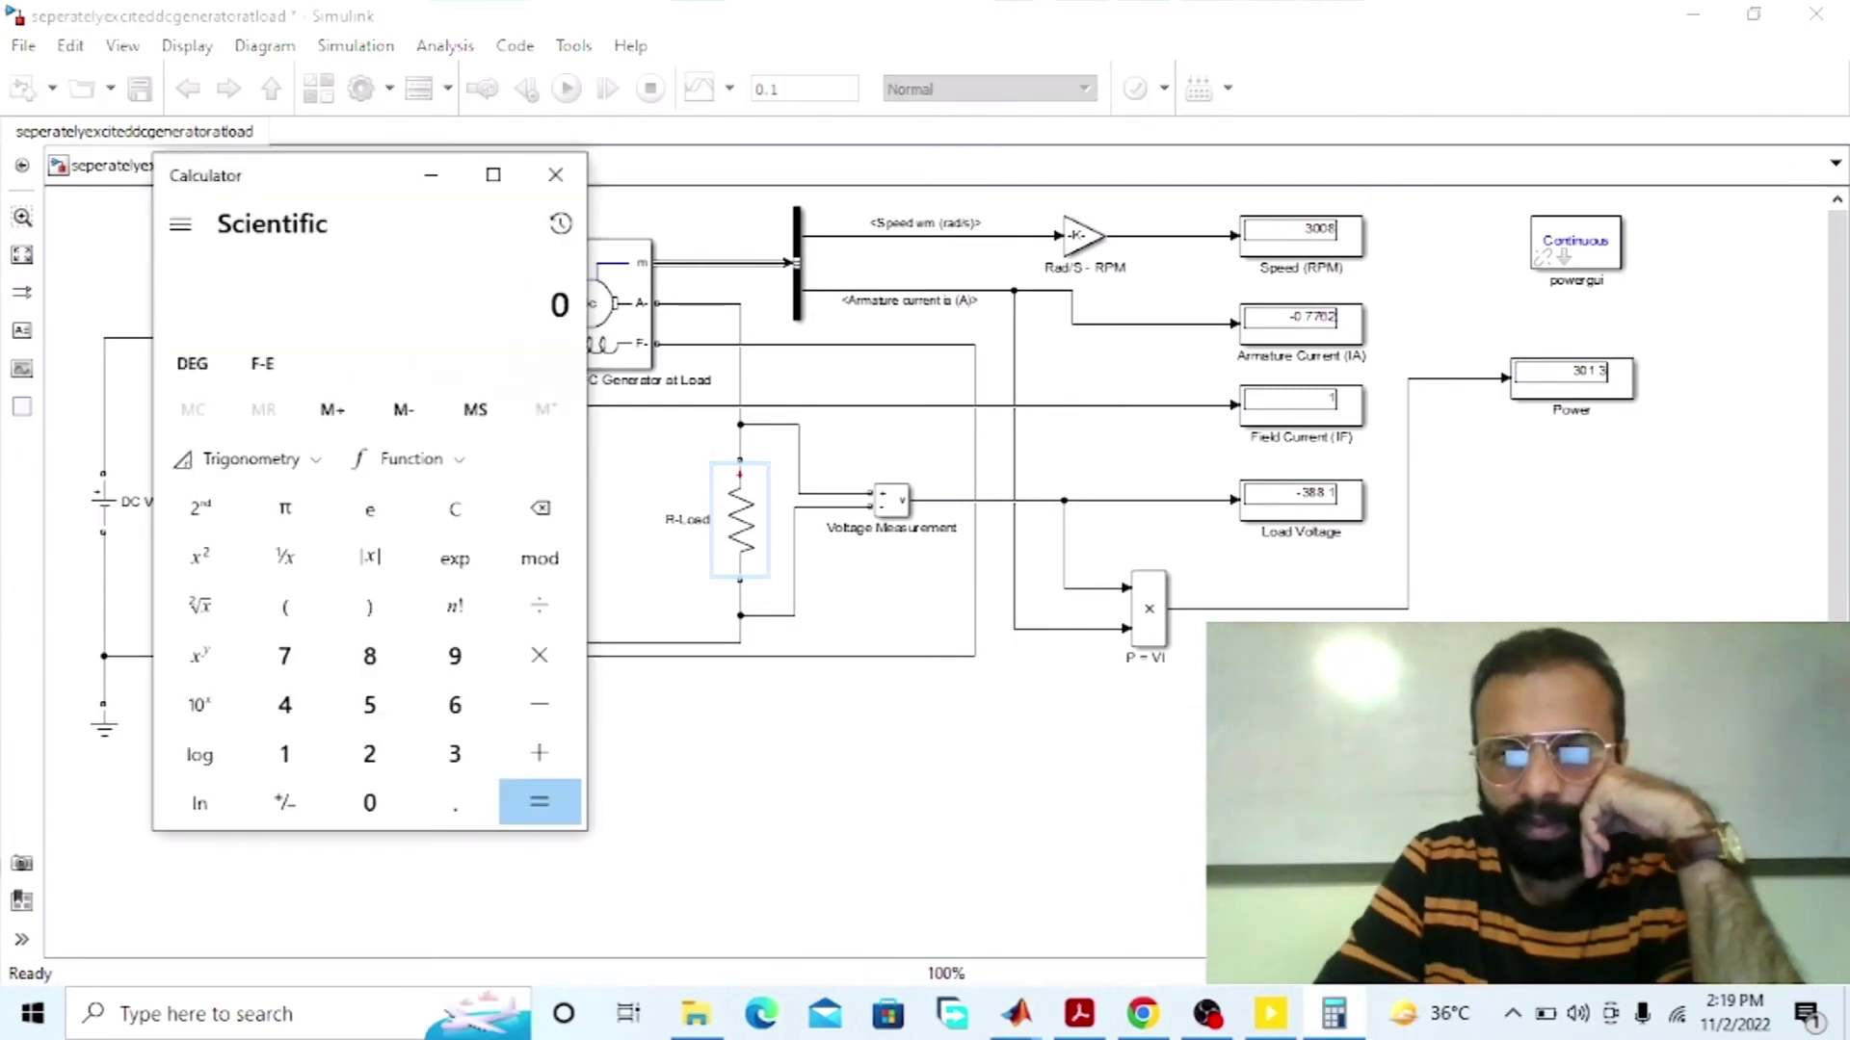
{"action": "type", "text": "3"}
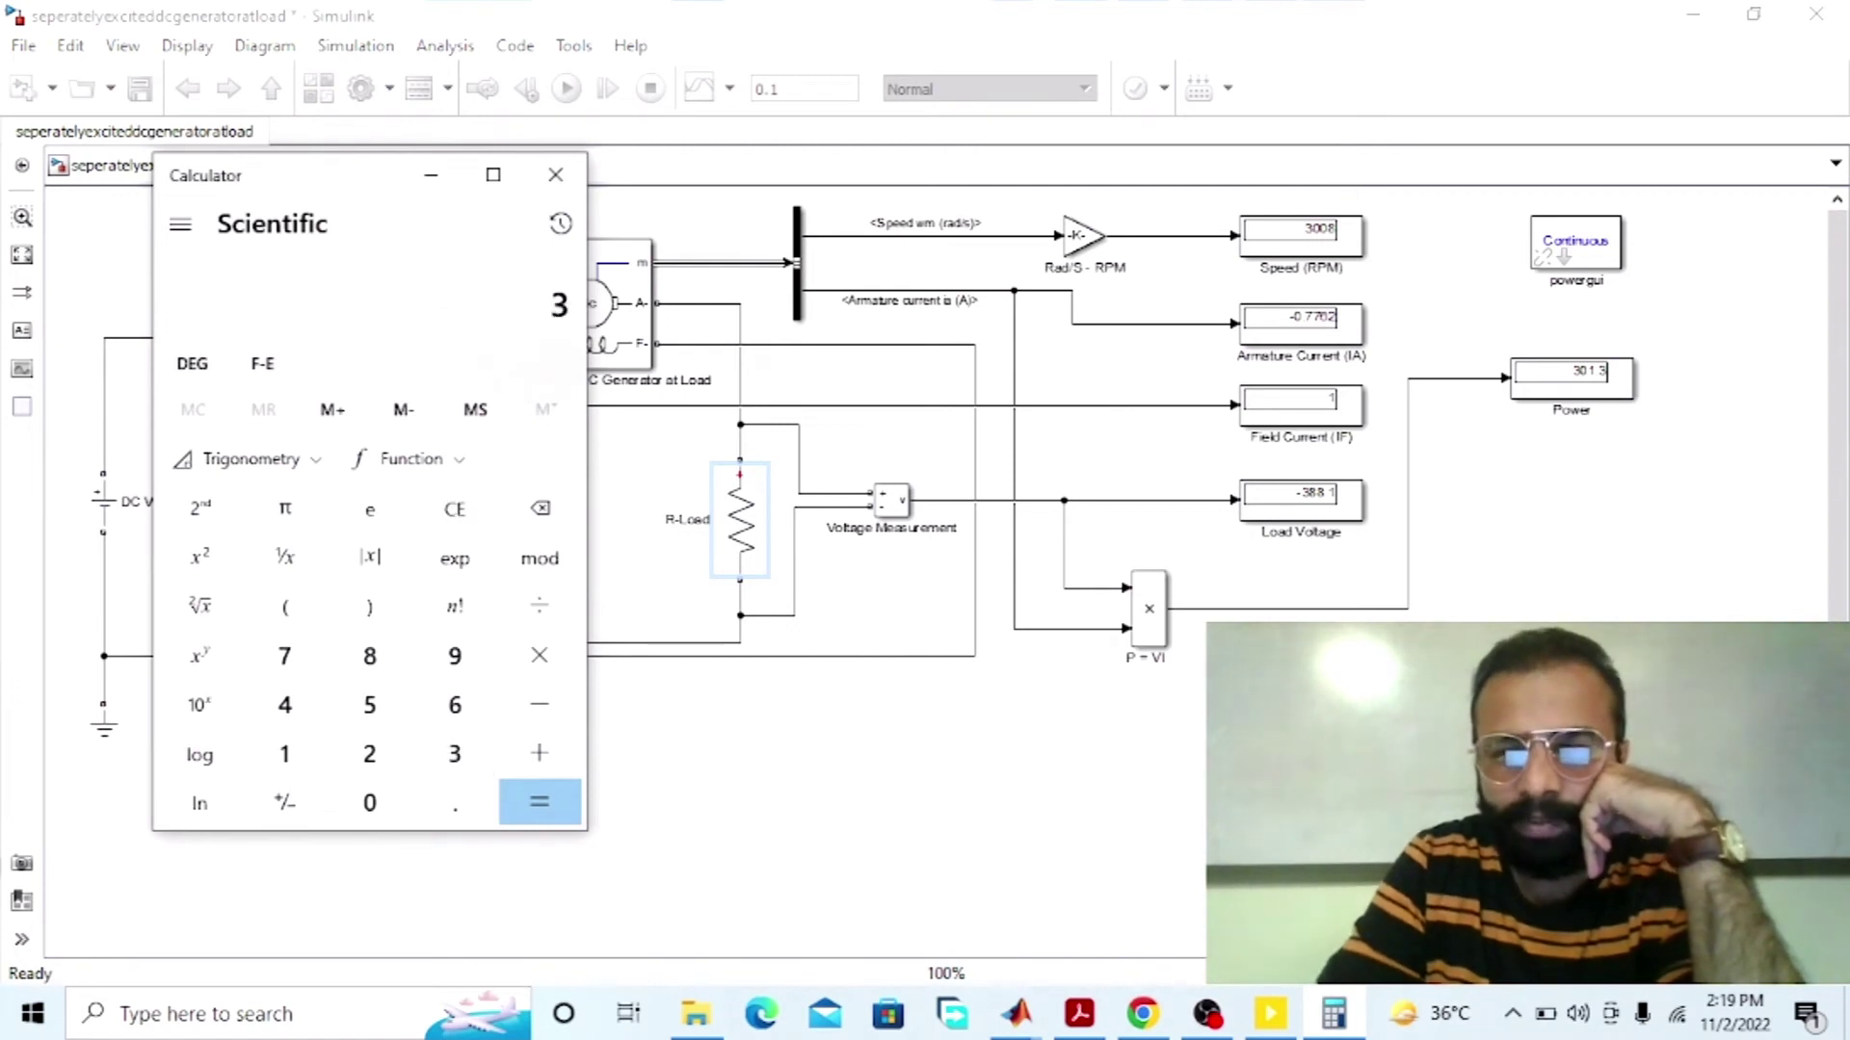
{"action": "type", "text": "88.1"}
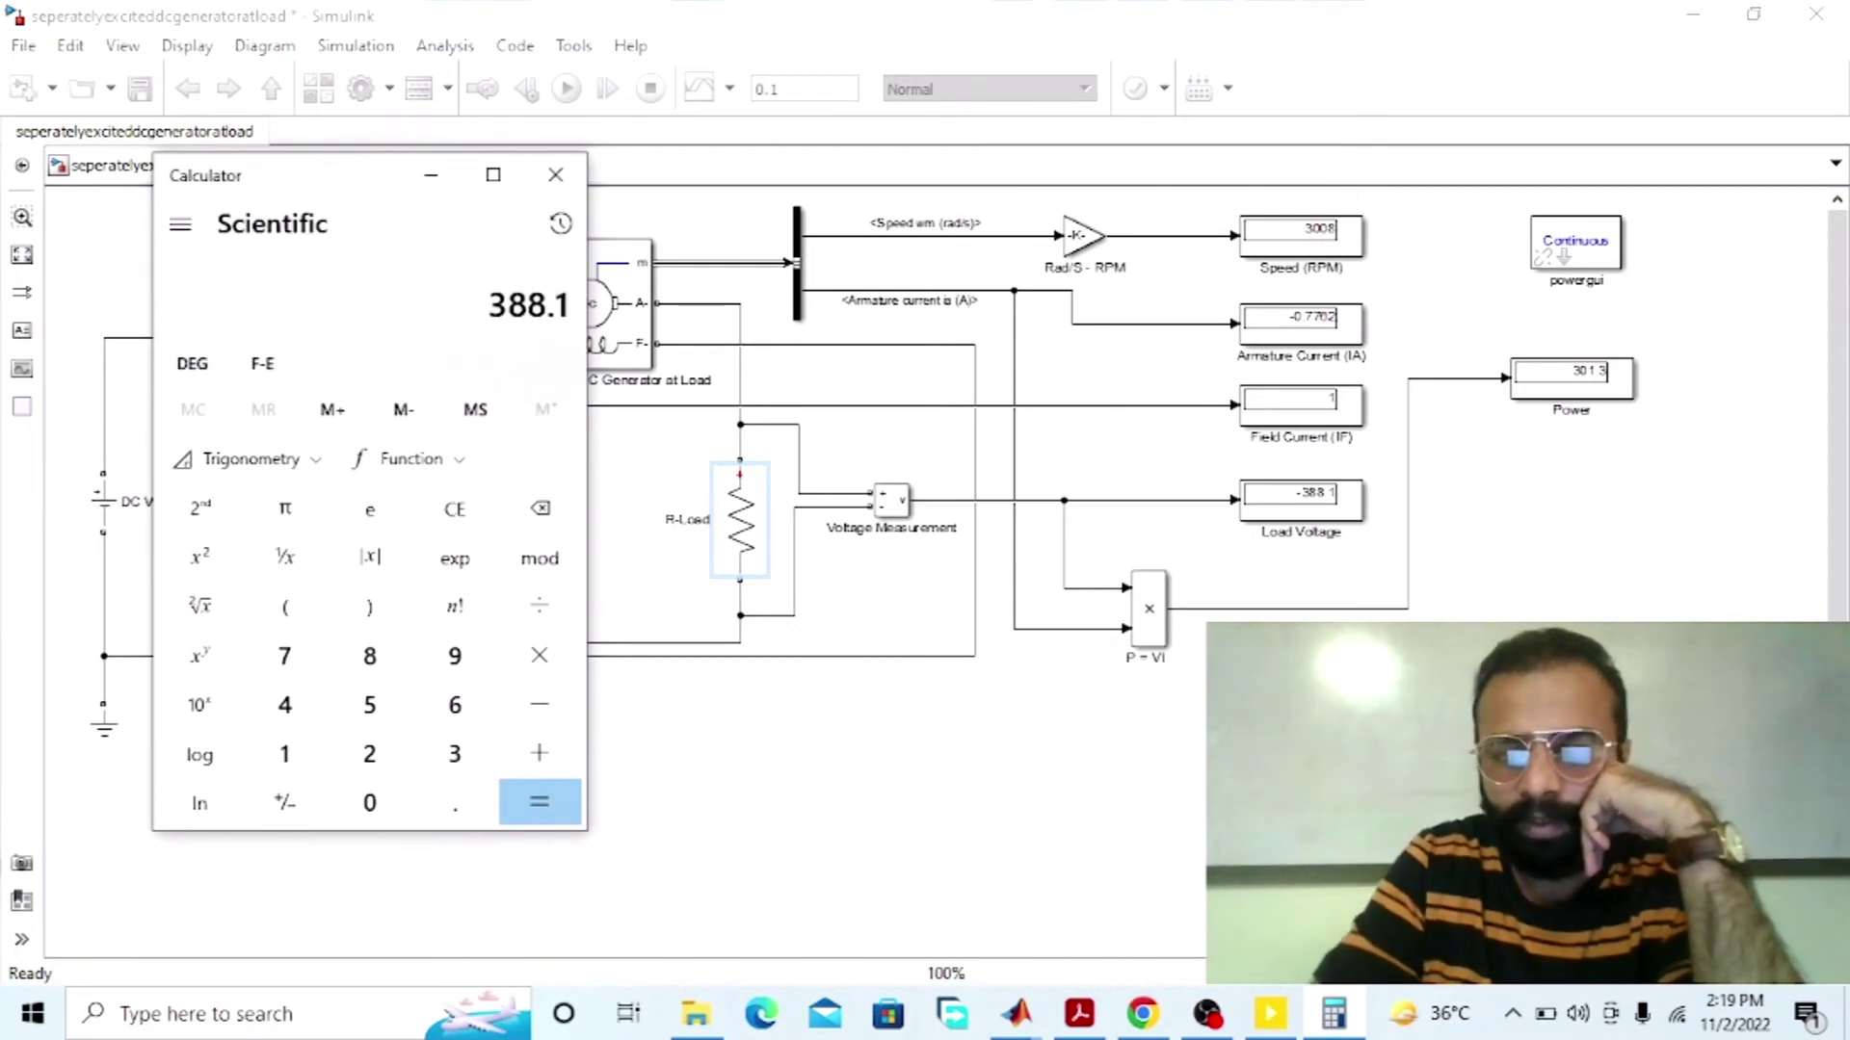
{"action": "key", "text": "asterisk"}
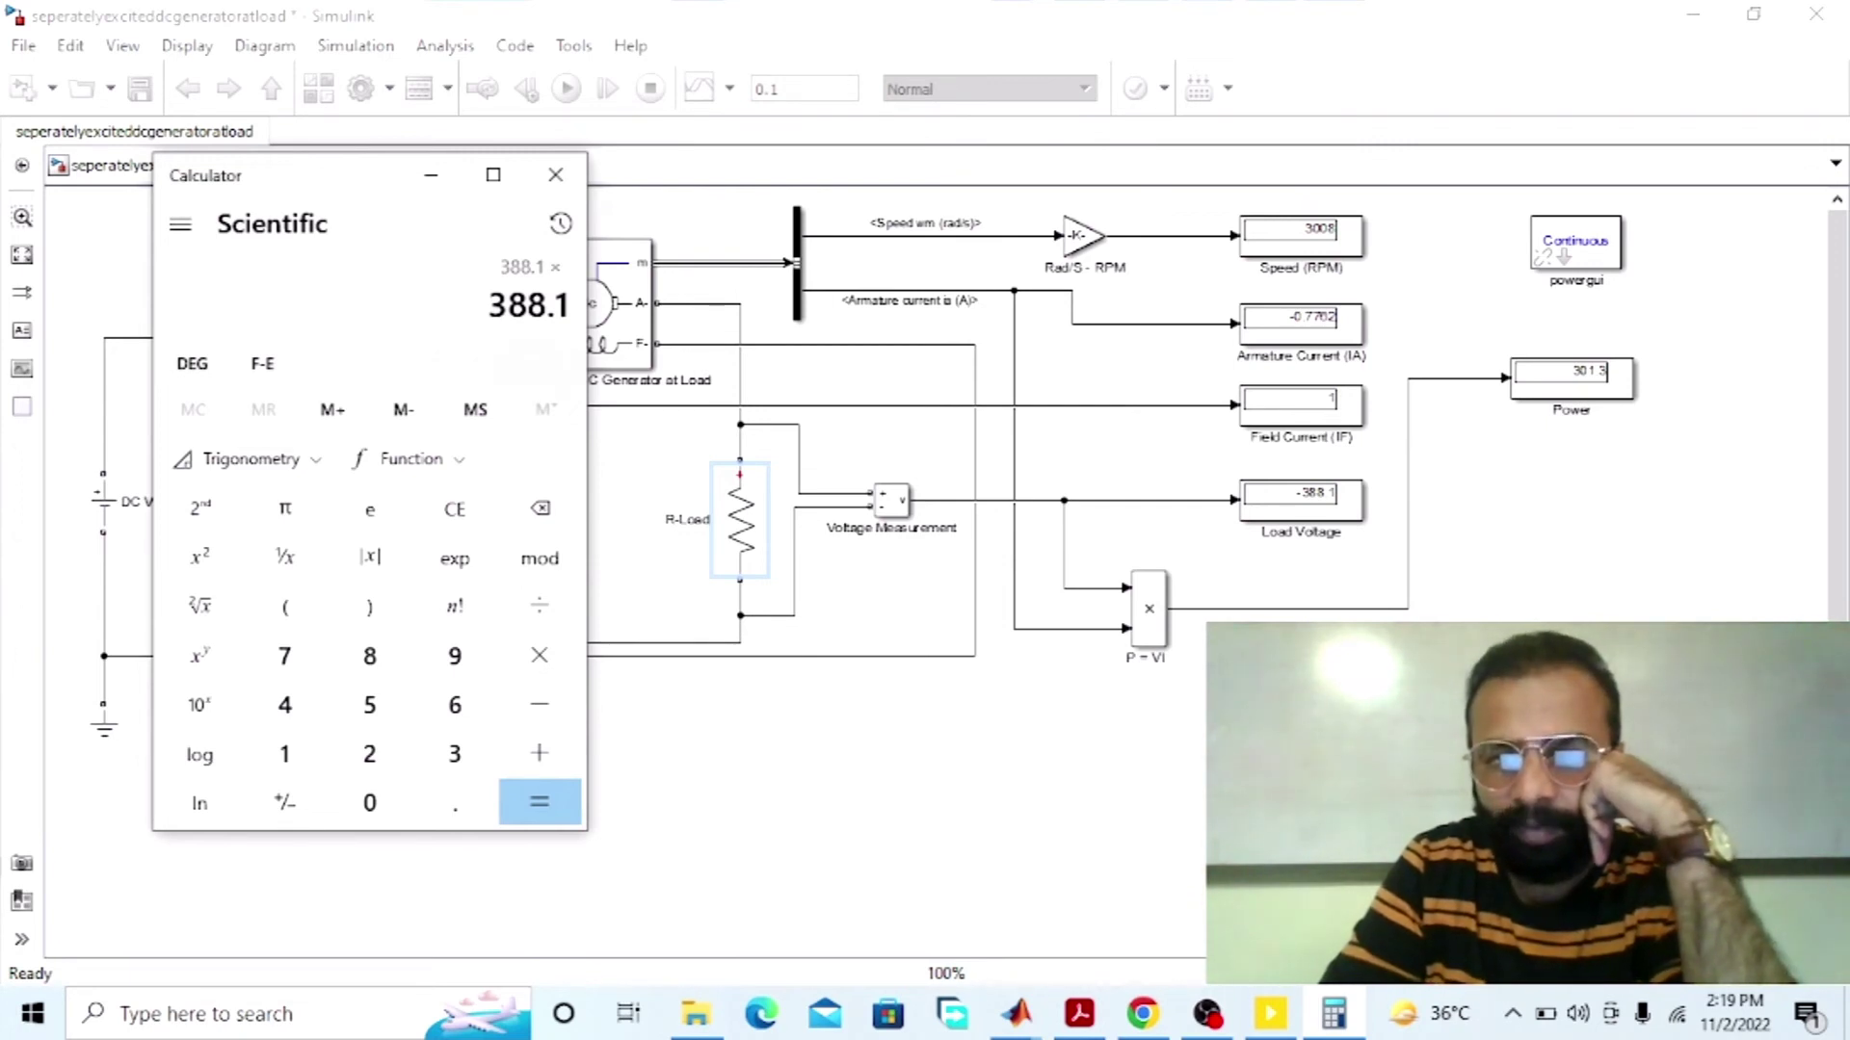
{"action": "type", "text": "0"}
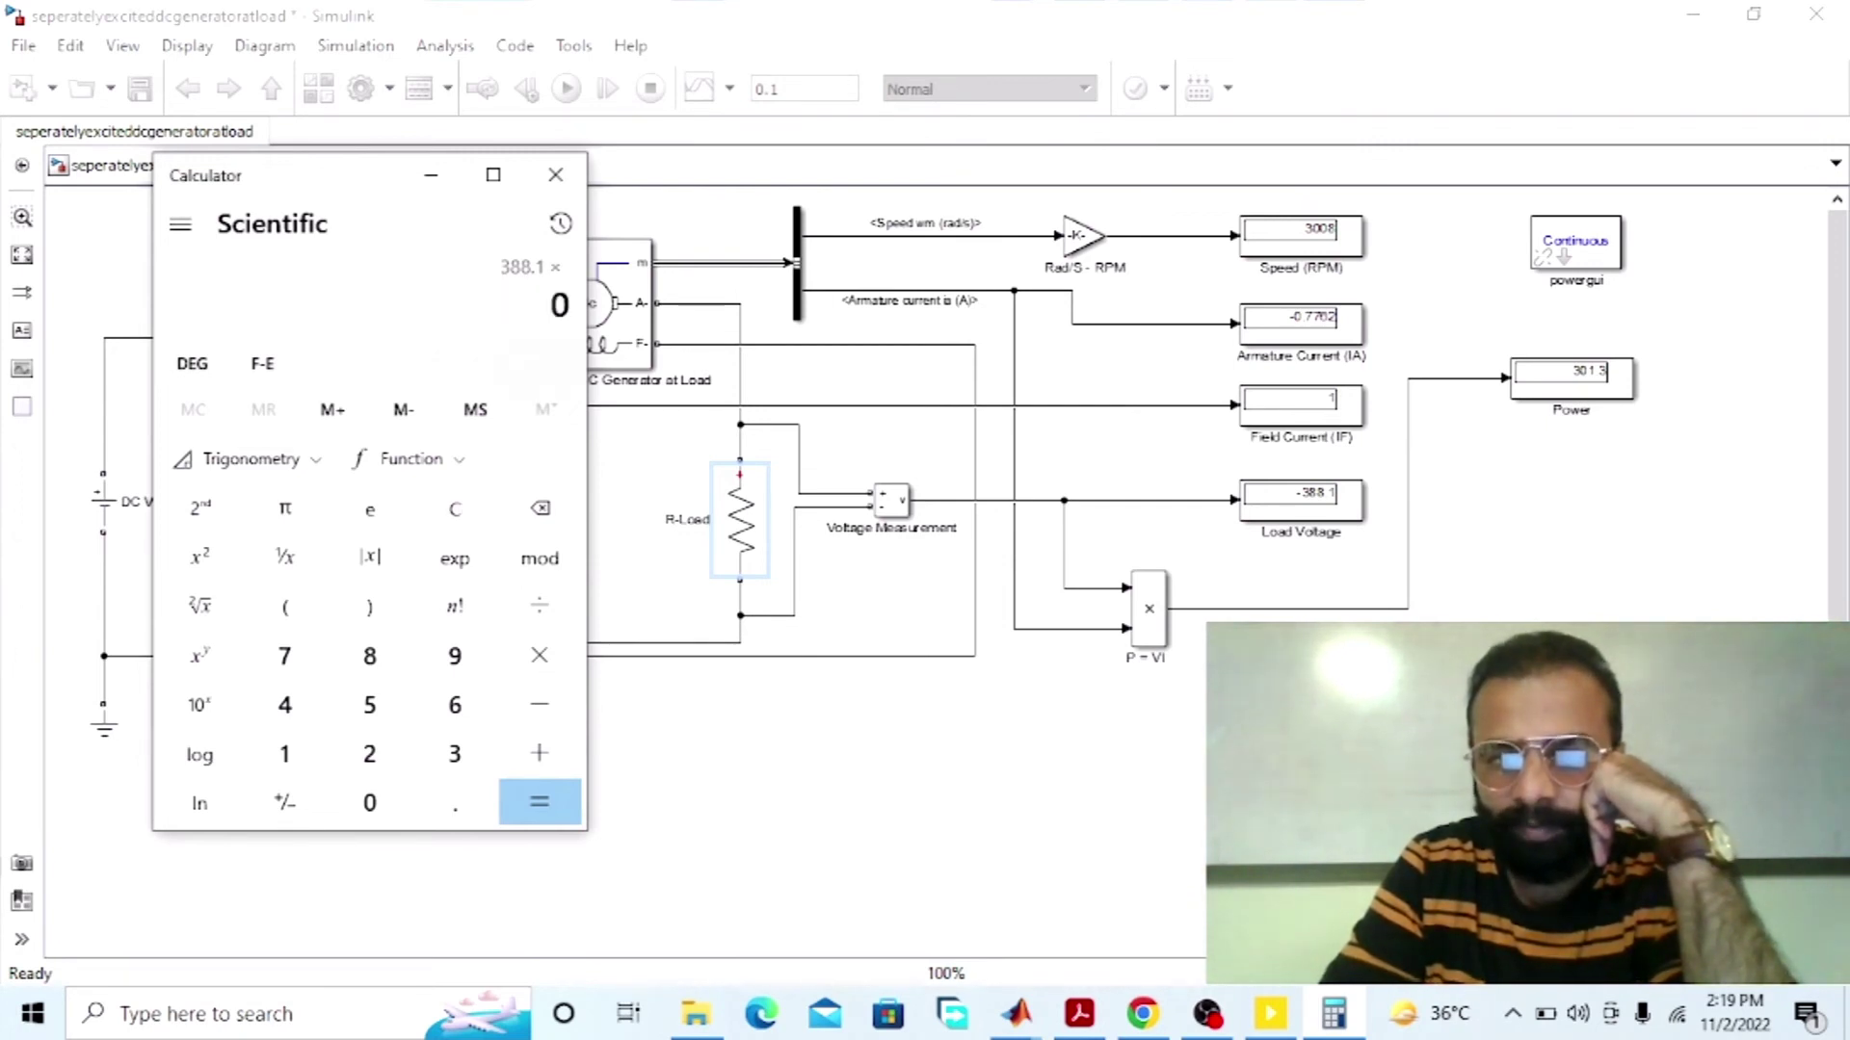
{"action": "type", "text": ".7762"}
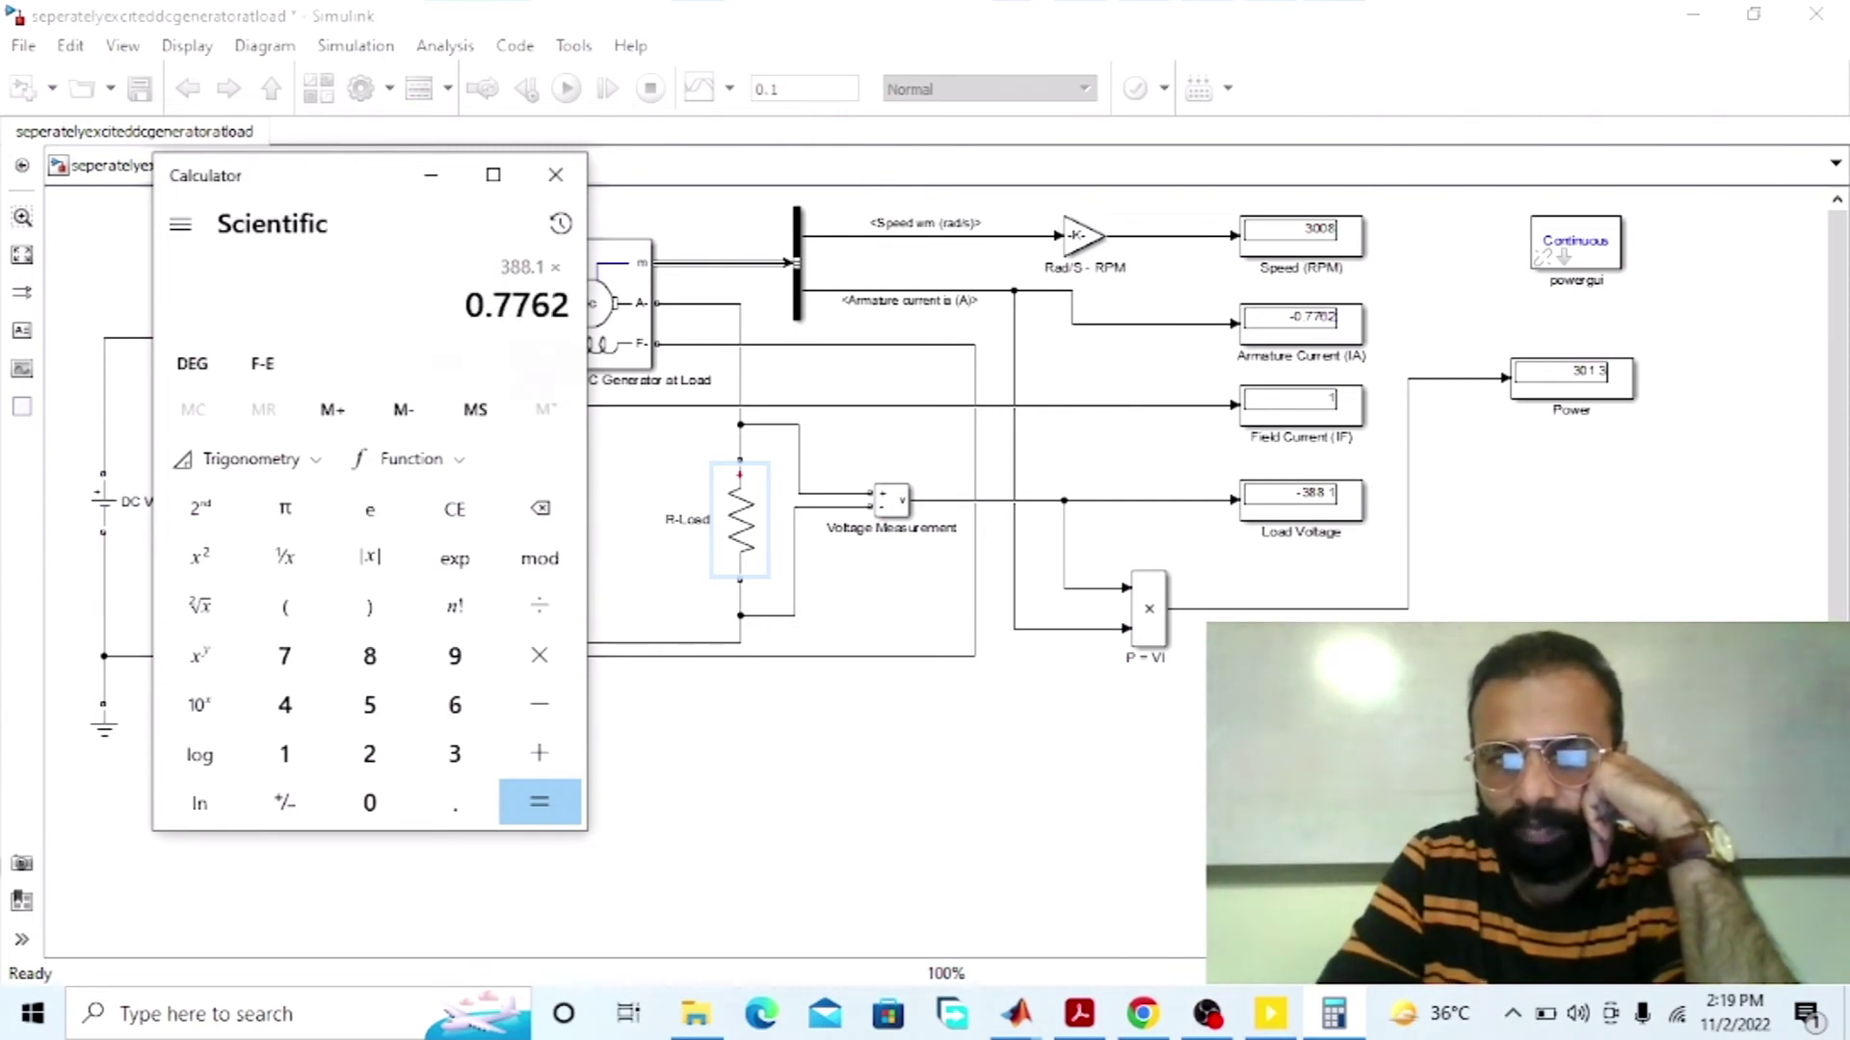
{"action": "key", "text": "Return"}
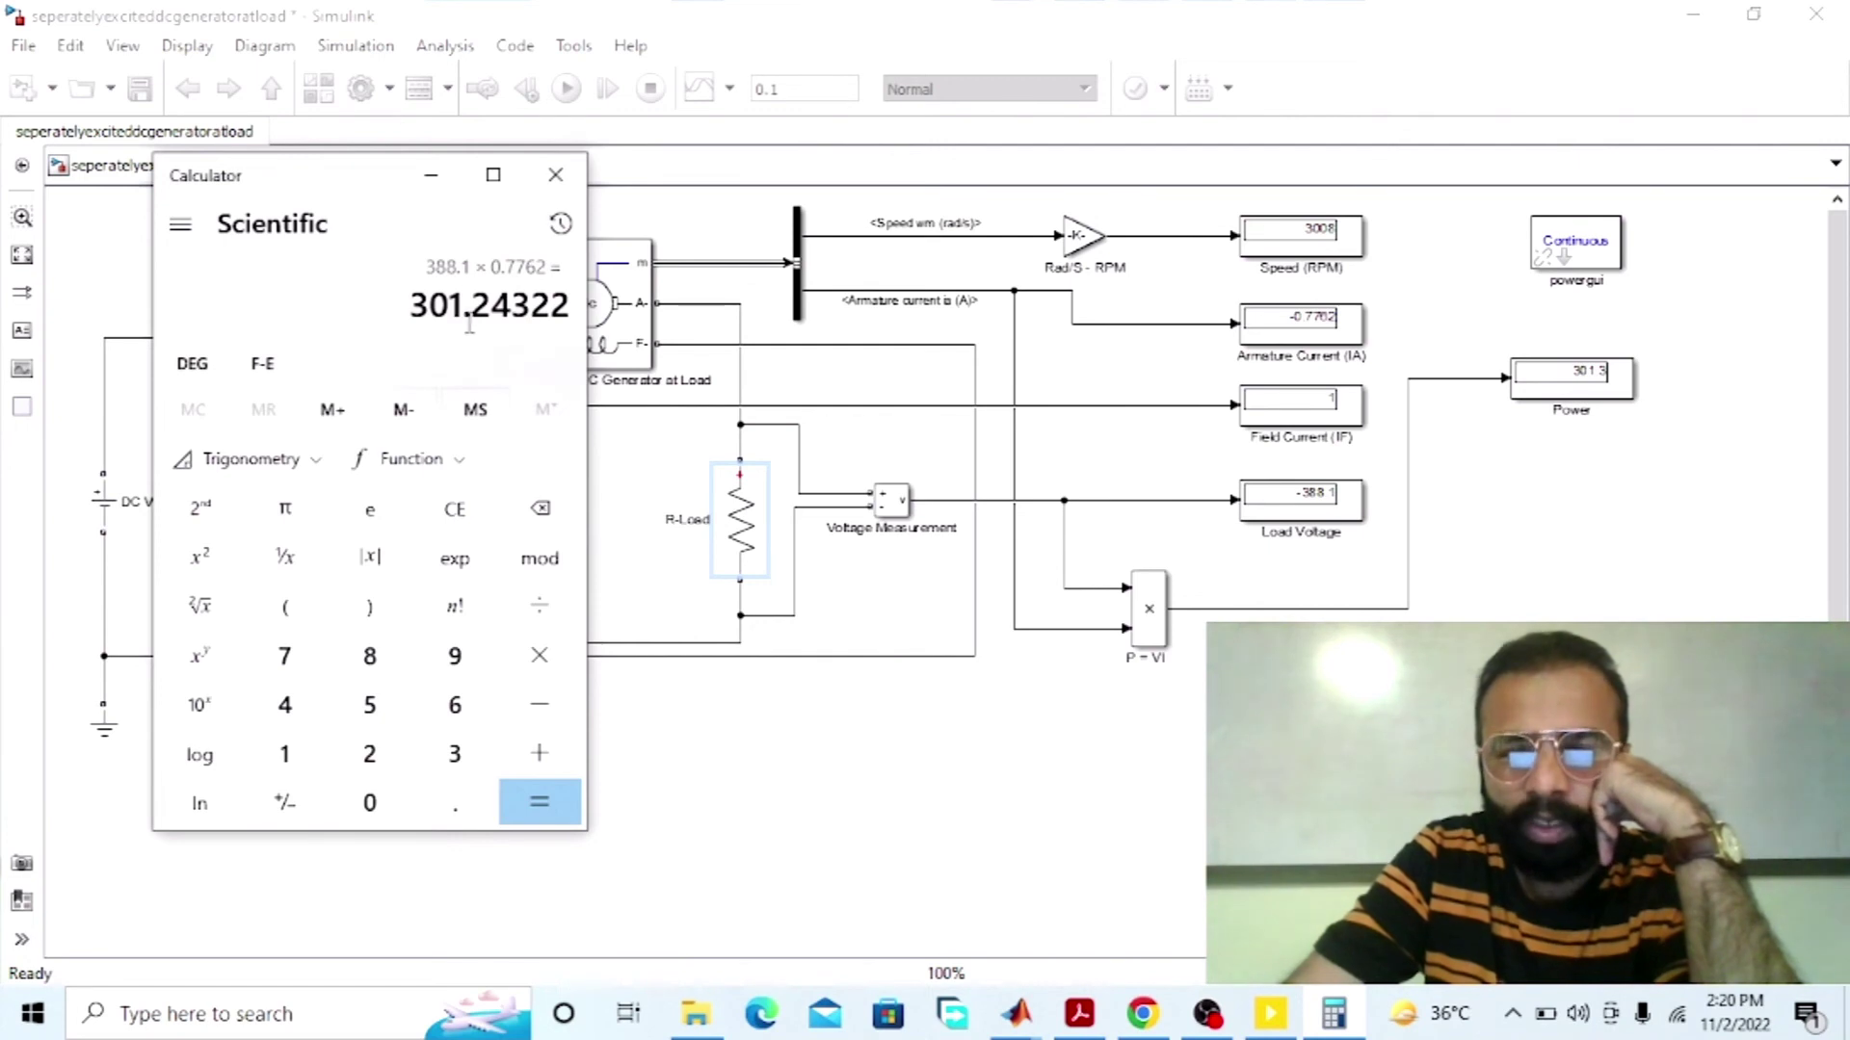
{"action": "left_click", "coordinate": [467, 509]}
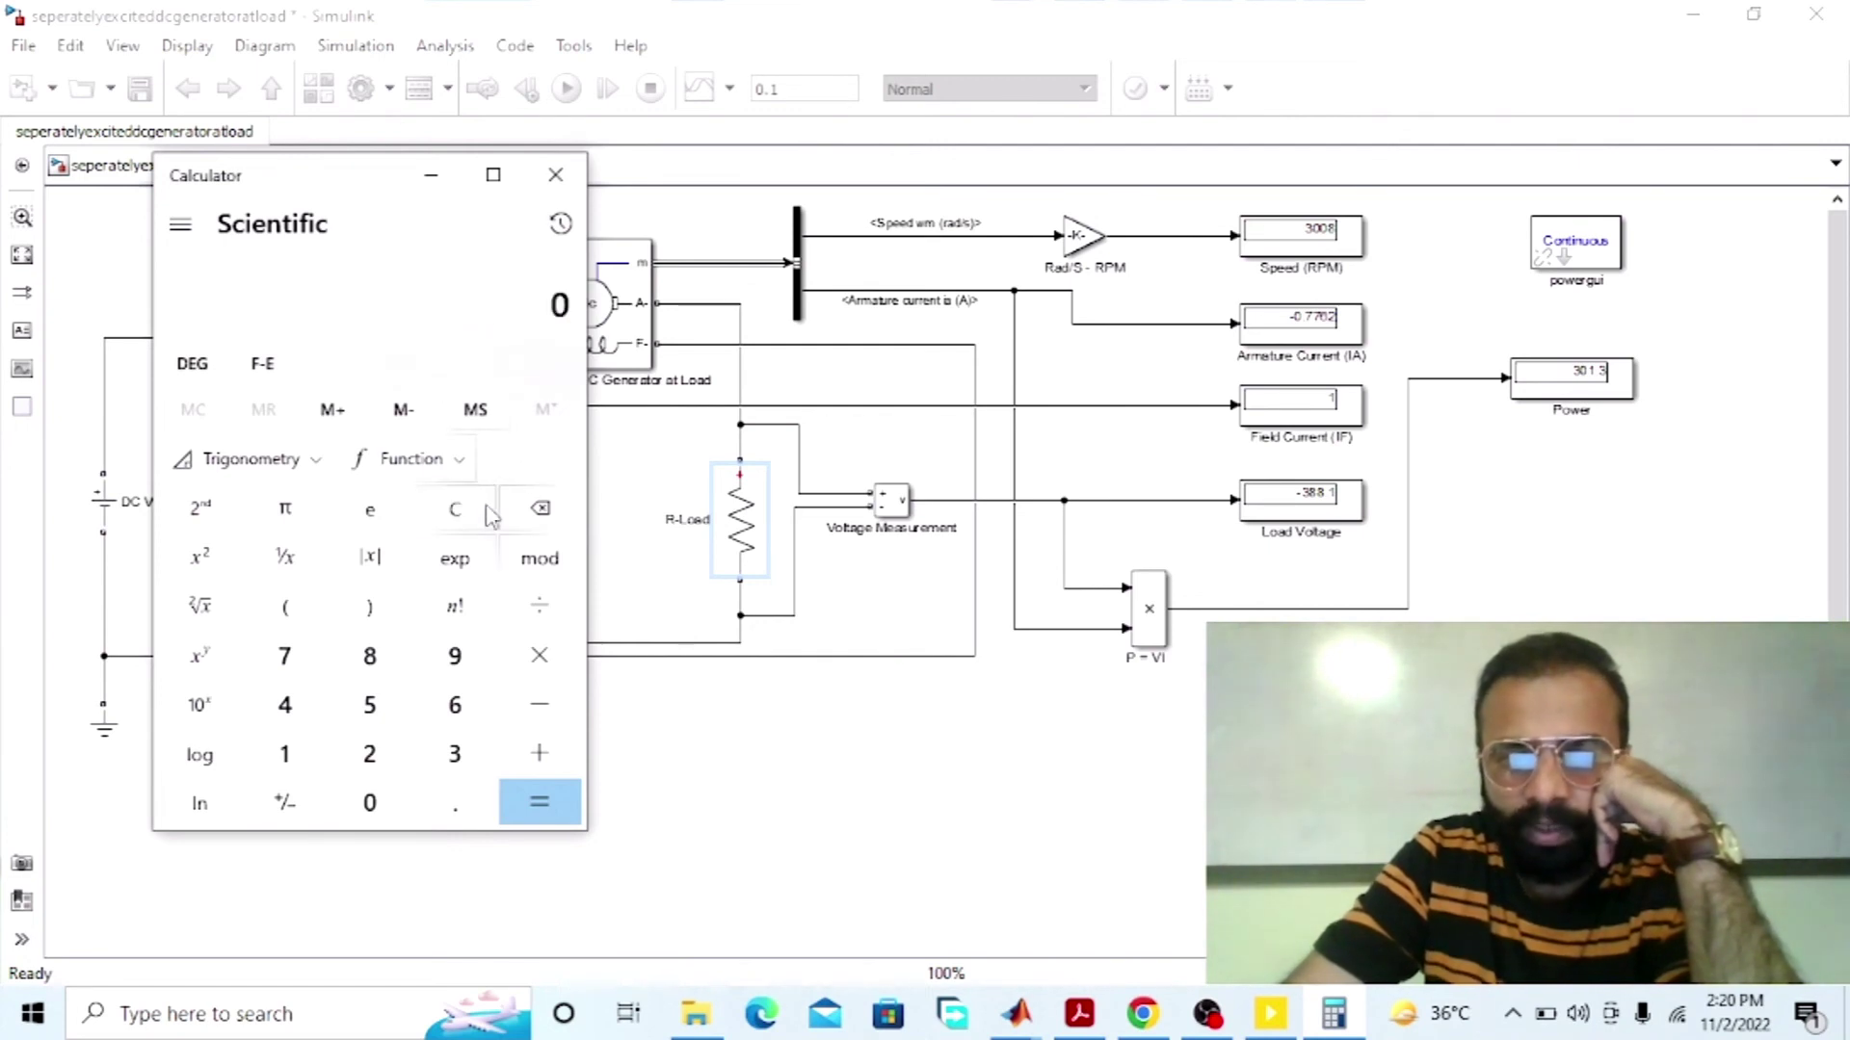